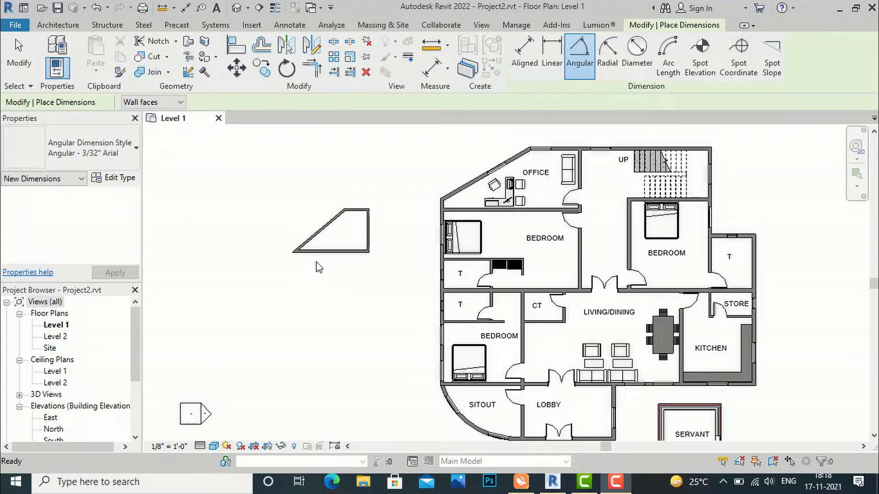
Step: Add an angular dimension between the sloping wall and the bottom wall of the small separate wall outline
{"action": "scroll", "coordinate": [304, 247], "scroll_direction": "down", "scroll_amount": 2}
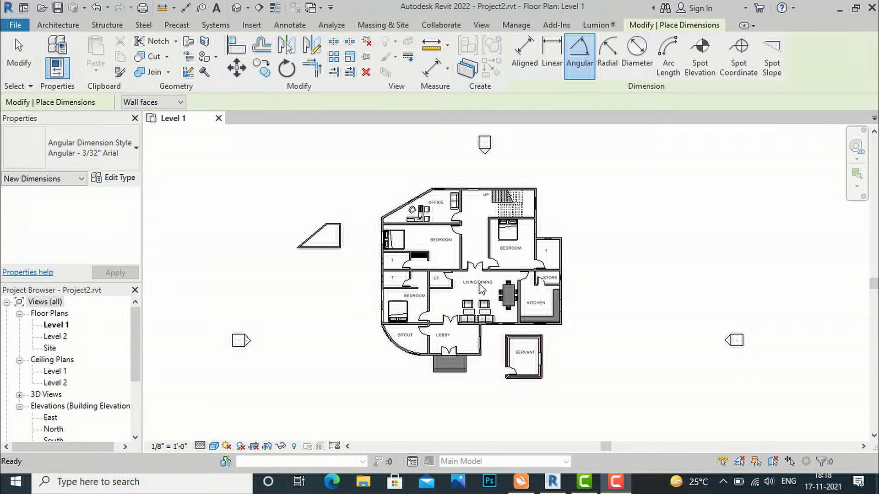
{"action": "scroll", "coordinate": [481, 287], "scroll_direction": "up", "scroll_amount": 1}
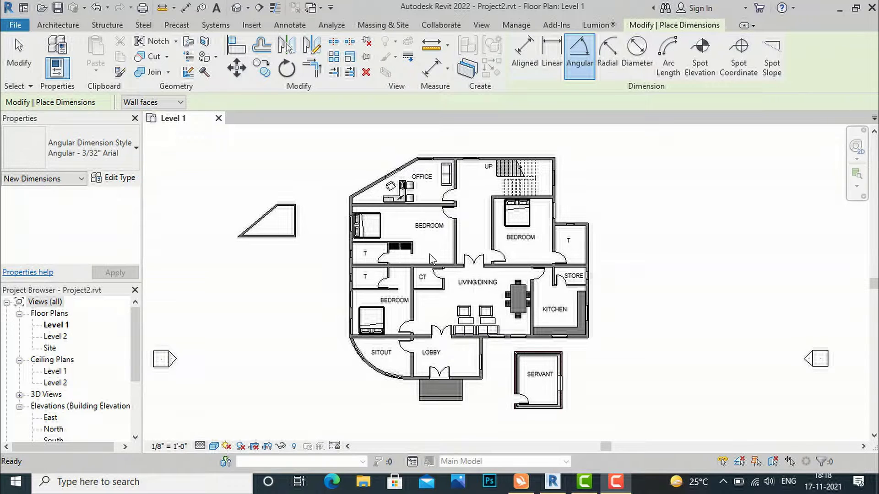
{"action": "left_click", "coordinate": [55, 24]}
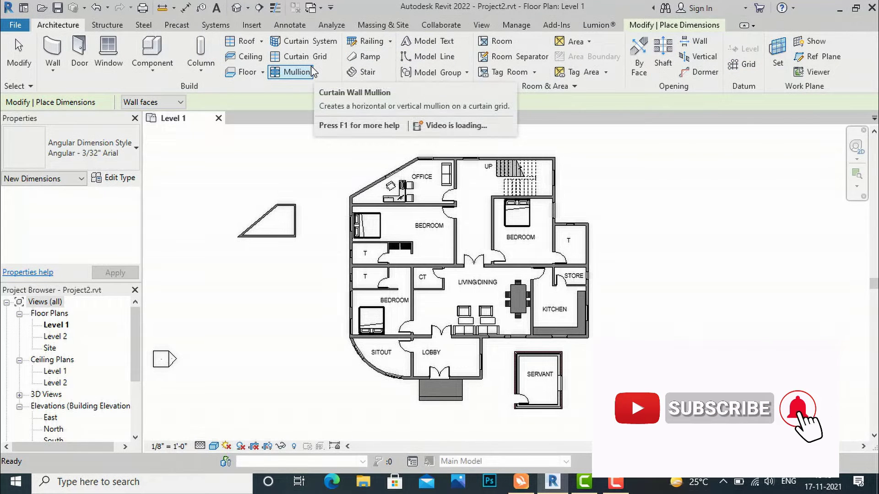
{"action": "left_click", "coordinate": [295, 27]}
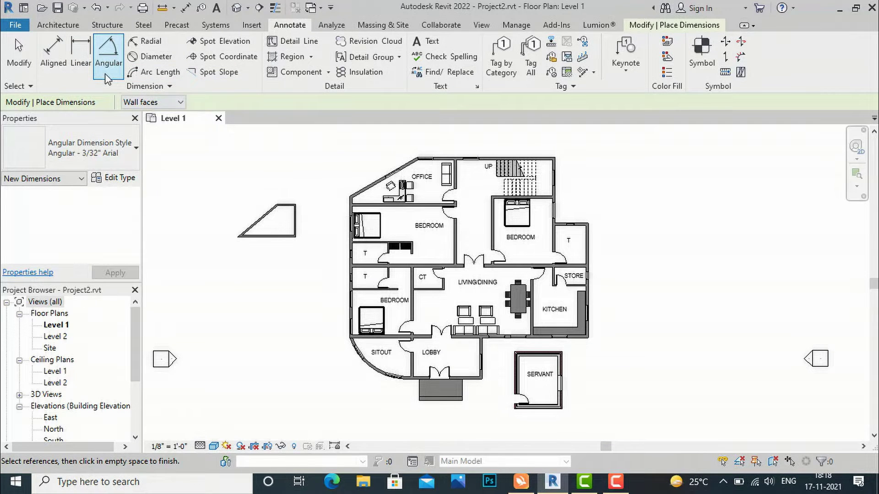
{"action": "scroll", "coordinate": [269, 234], "scroll_direction": "up", "scroll_amount": 3}
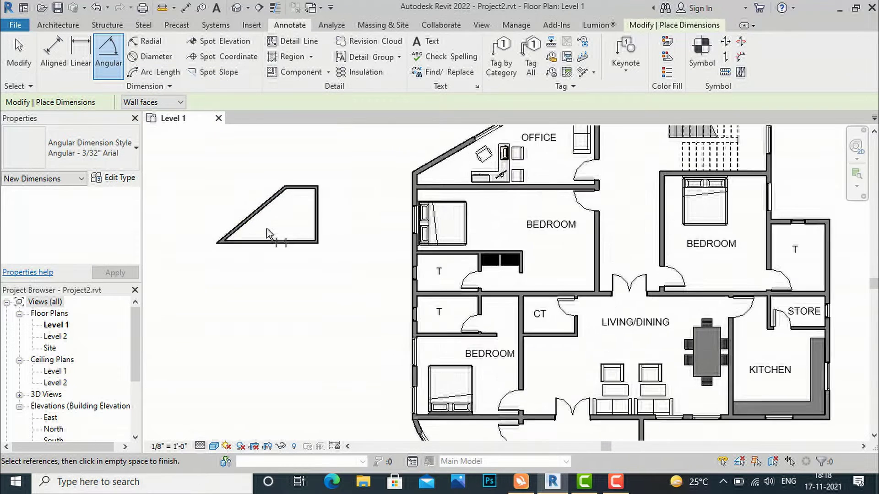
{"action": "left_click", "coordinate": [245, 219]}
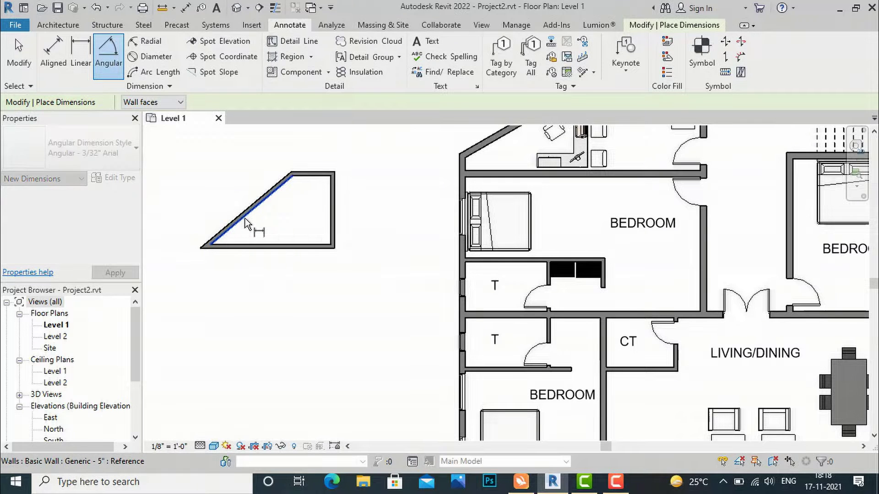
{"action": "left_click", "coordinate": [244, 247]}
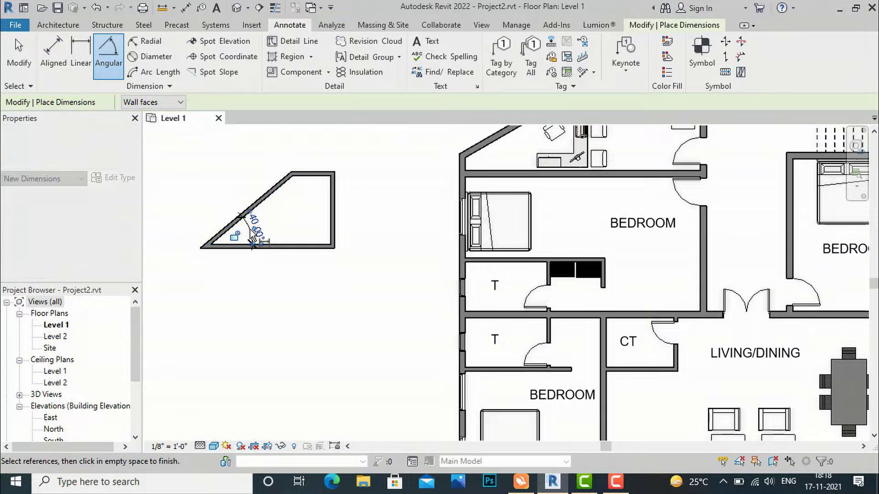
{"action": "left_click", "coordinate": [247, 232]}
Step: Add angular dimensions to the upper-right and lower-right corners of the small separate wall outline
{"action": "left_click", "coordinate": [323, 183]}
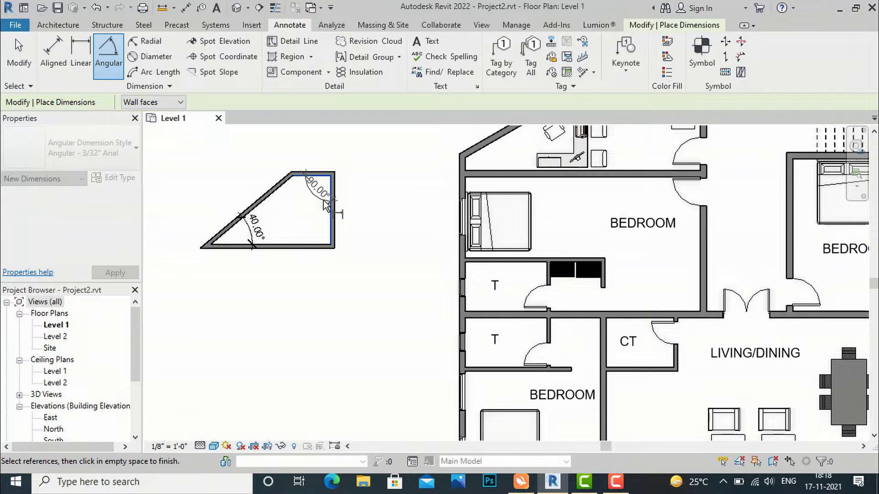
{"action": "left_click", "coordinate": [323, 200]}
{"action": "left_click", "coordinate": [324, 201]}
{"action": "left_click", "coordinate": [304, 243]}
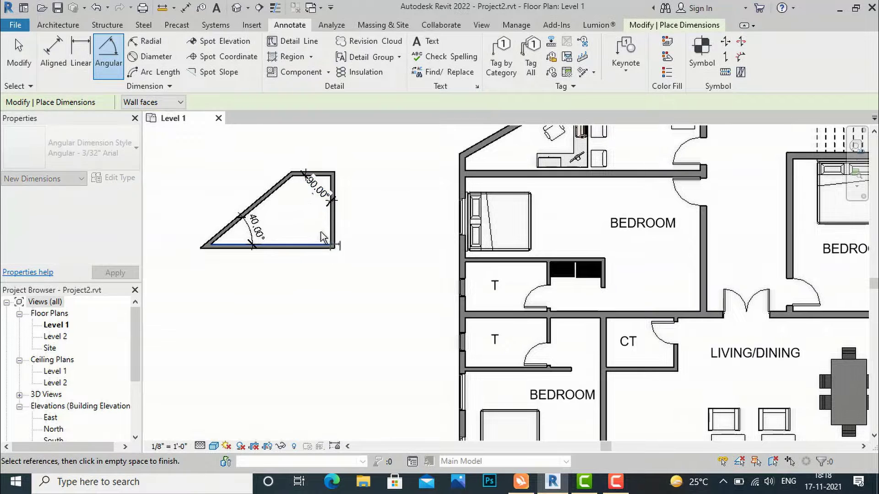
{"action": "left_click", "coordinate": [323, 232]}
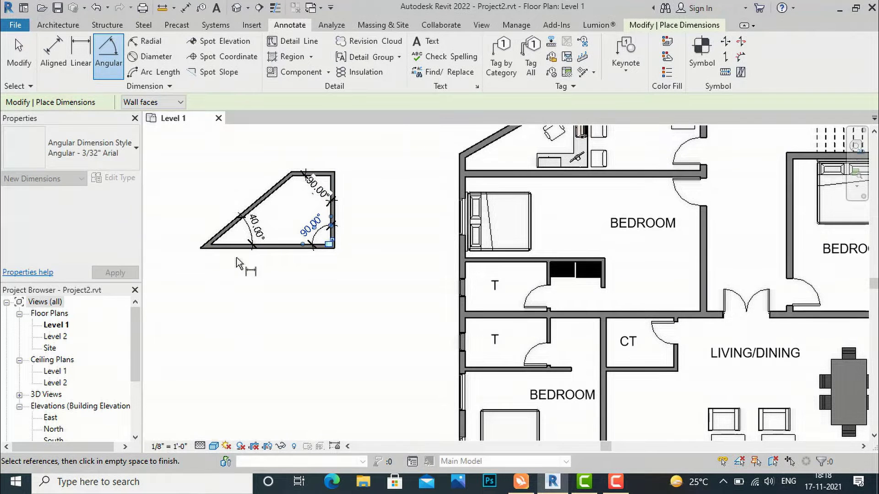
{"action": "scroll", "coordinate": [270, 266], "scroll_direction": "down", "scroll_amount": 3}
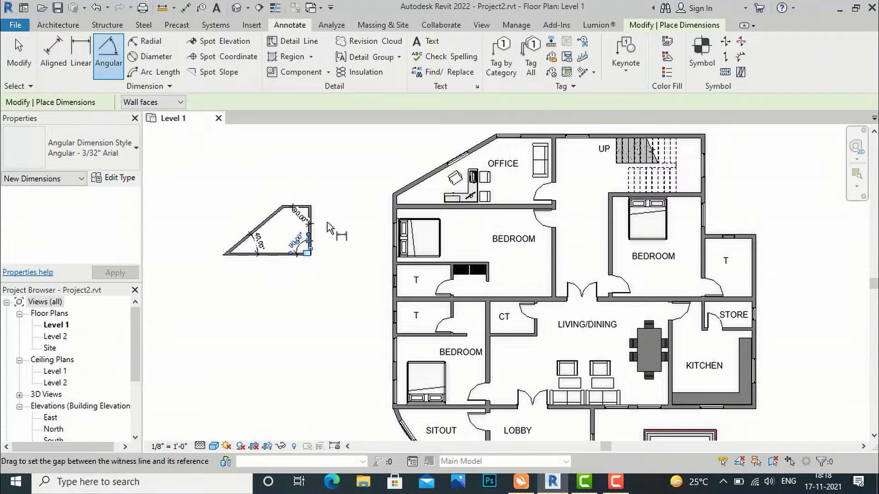
{"action": "key", "text": "Escape"}
{"action": "key", "text": "Escape"}
{"action": "scroll", "coordinate": [361, 193], "scroll_direction": "down", "scroll_amount": 3}
{"action": "scroll", "coordinate": [370, 192], "scroll_direction": "up", "scroll_amount": 2}
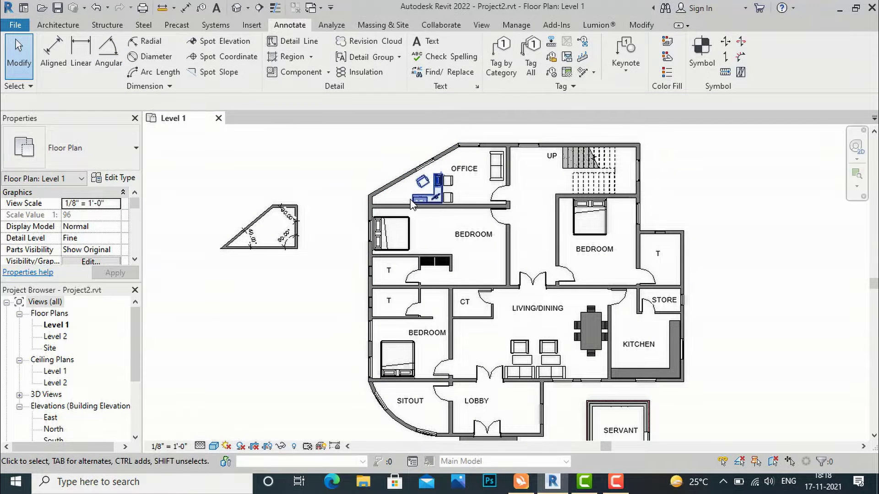
{"action": "scroll", "coordinate": [412, 205], "scroll_direction": "down", "scroll_amount": 2}
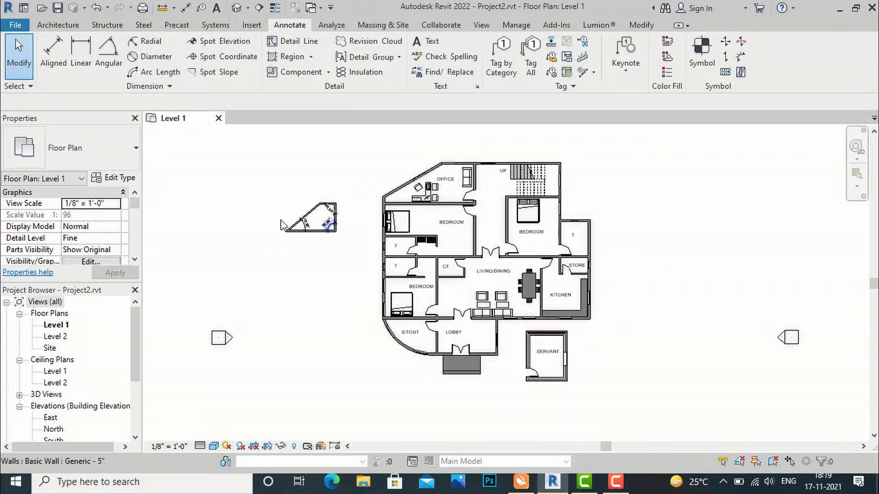
{"action": "scroll", "coordinate": [350, 236], "scroll_direction": "up", "scroll_amount": 1}
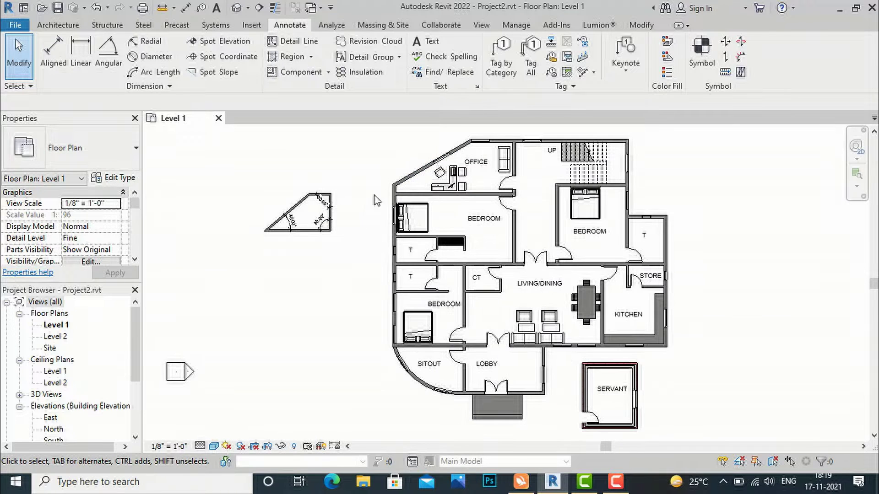
Step: Delete the small separate wall outline west of the house together with its angular dimensions
{"action": "left_click", "coordinate": [59, 25]}
{"action": "left_click_drag", "start_coordinate": [359, 254], "coordinate": [245, 177]}
{"action": "key", "text": "Delete"}
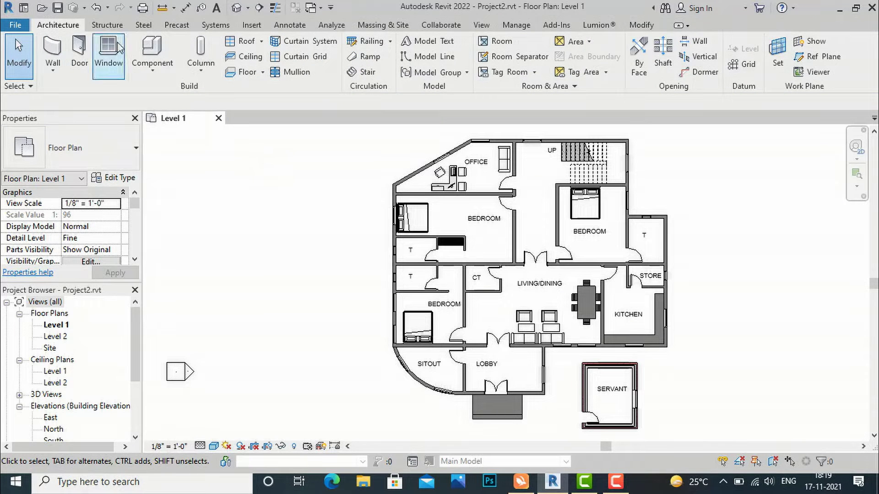
Step: Draw a horizontal grid line along the centreline of the house's top exterior wall, from the staircase to beyond the office's left side
{"action": "left_click", "coordinate": [745, 66]}
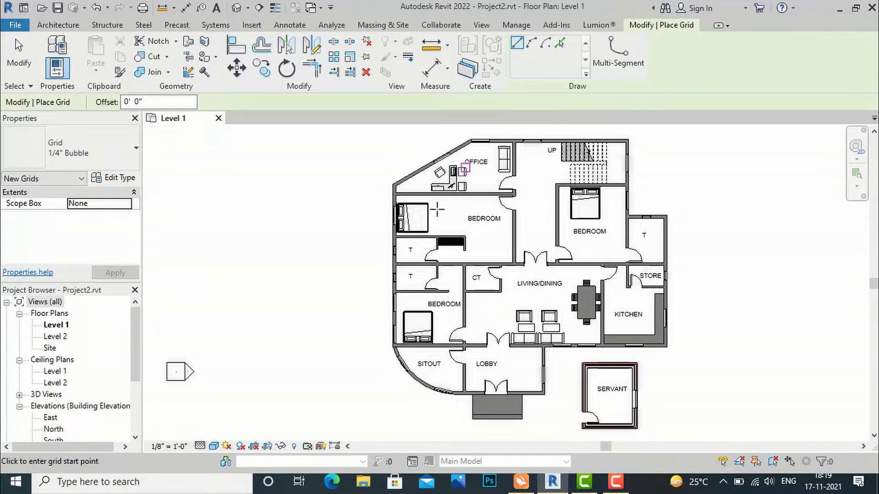
{"action": "scroll", "coordinate": [437, 209], "scroll_direction": "down", "scroll_amount": 2}
{"action": "scroll", "coordinate": [521, 198], "scroll_direction": "up", "scroll_amount": 5}
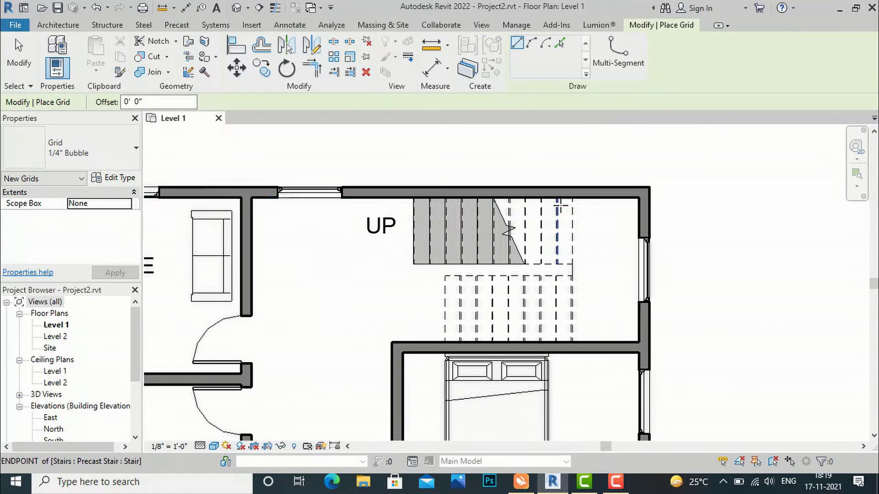
{"action": "scroll", "coordinate": [564, 203], "scroll_direction": "up", "scroll_amount": 3}
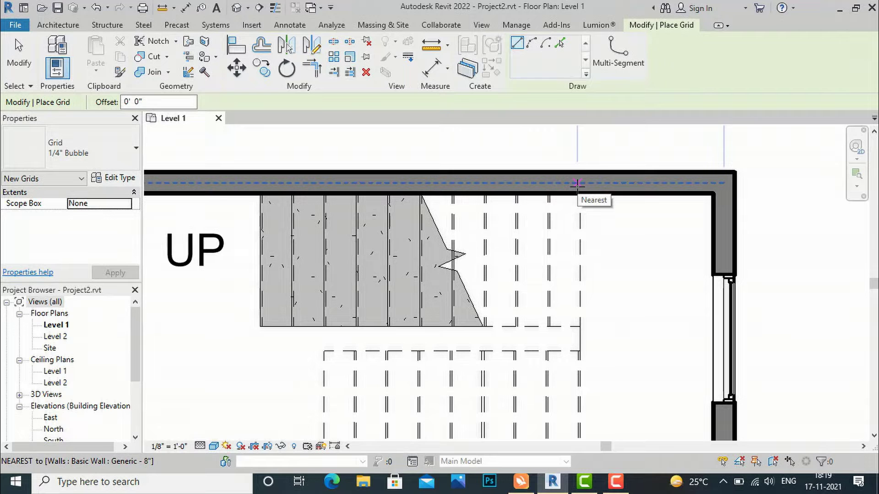
{"action": "left_click", "coordinate": [578, 183]}
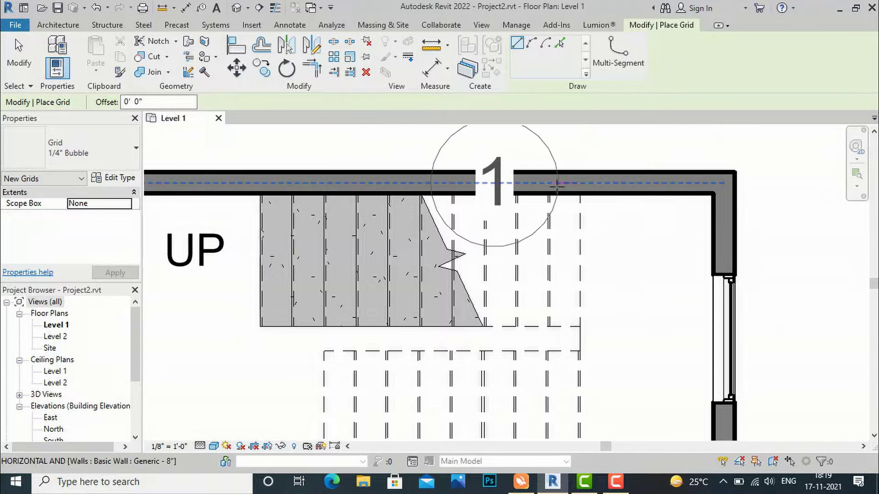
{"action": "scroll", "coordinate": [666, 183], "scroll_direction": "down", "scroll_amount": 2}
{"action": "scroll", "coordinate": [659, 183], "scroll_direction": "down", "scroll_amount": 4}
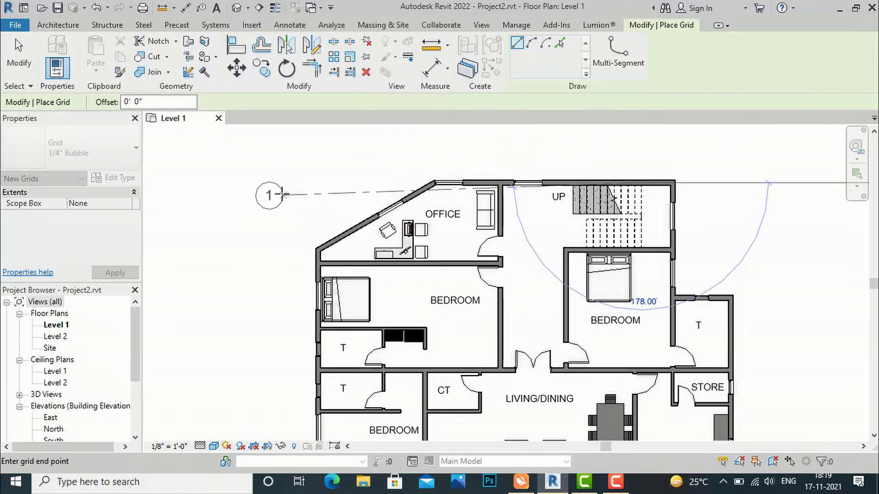
{"action": "scroll", "coordinate": [812, 180], "scroll_direction": "down", "scroll_amount": 1}
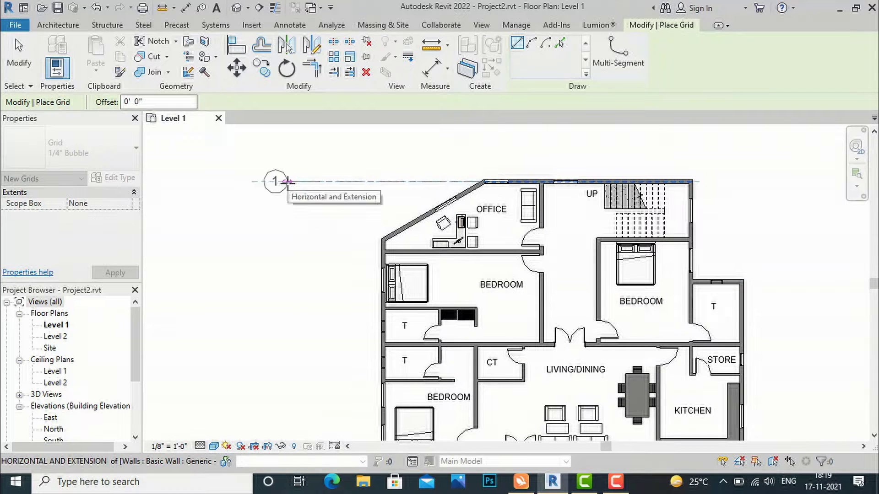
{"action": "left_click", "coordinate": [288, 181]}
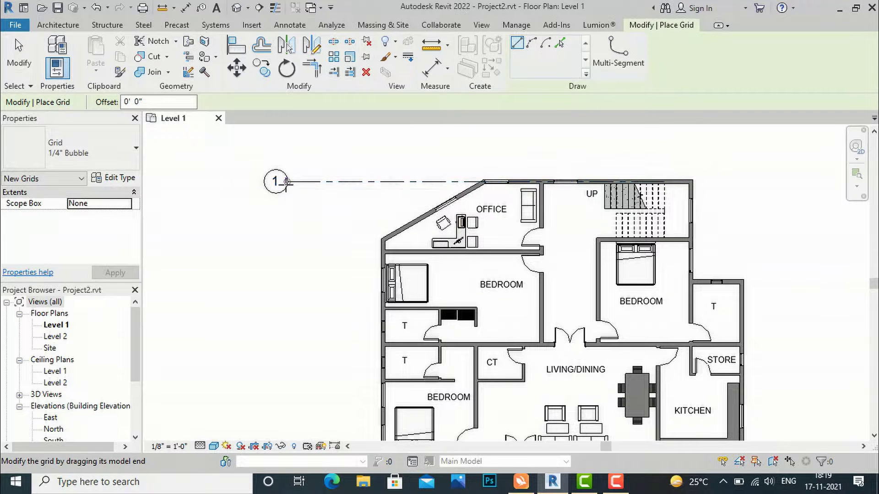
{"action": "key", "text": "Escape"}
{"action": "key", "text": "Escape"}
Step: Rename the new grid line to A in its bubble, and set its Name property back to 1
{"action": "scroll", "coordinate": [247, 188], "scroll_direction": "up", "scroll_amount": 2}
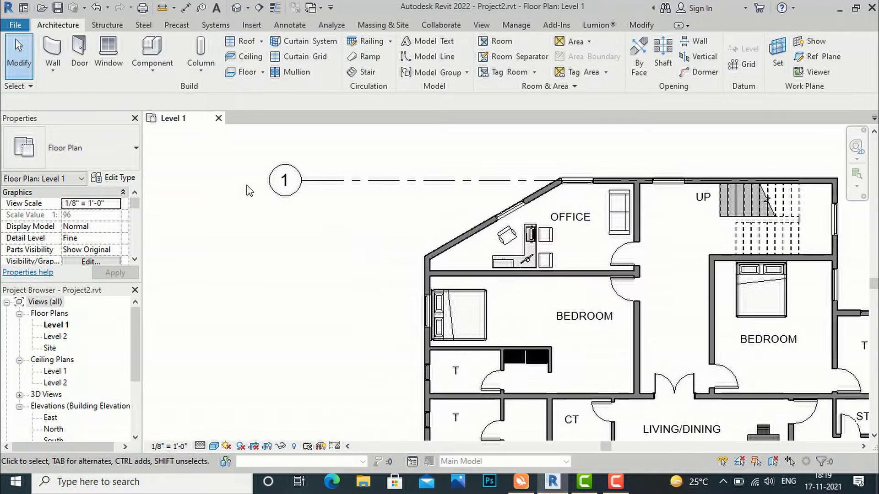
{"action": "left_click", "coordinate": [299, 185]}
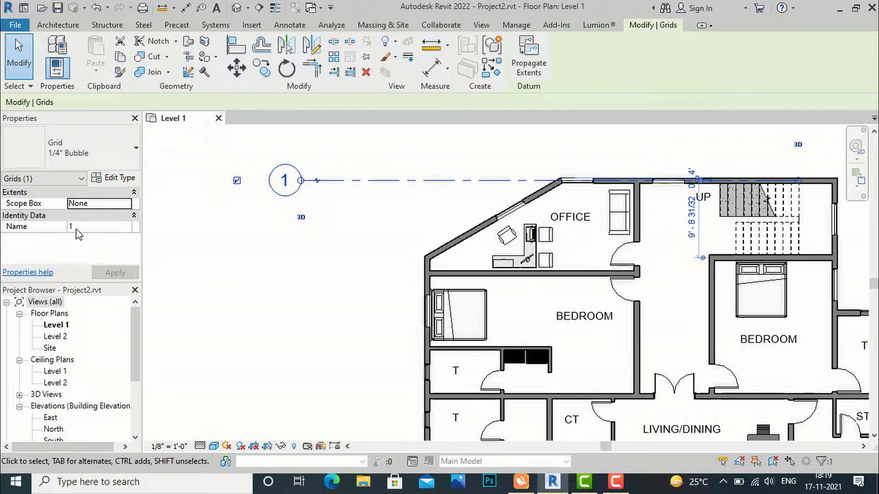
{"action": "left_click", "coordinate": [284, 181]}
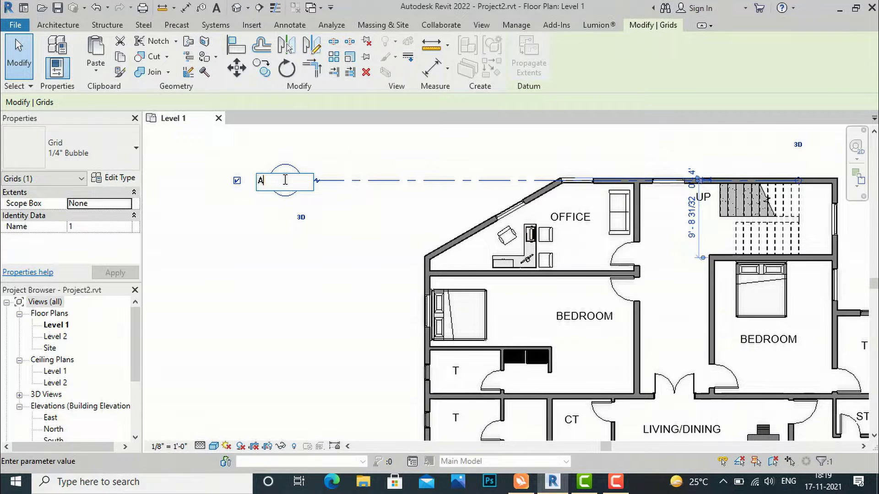
{"action": "key", "text": "Return"}
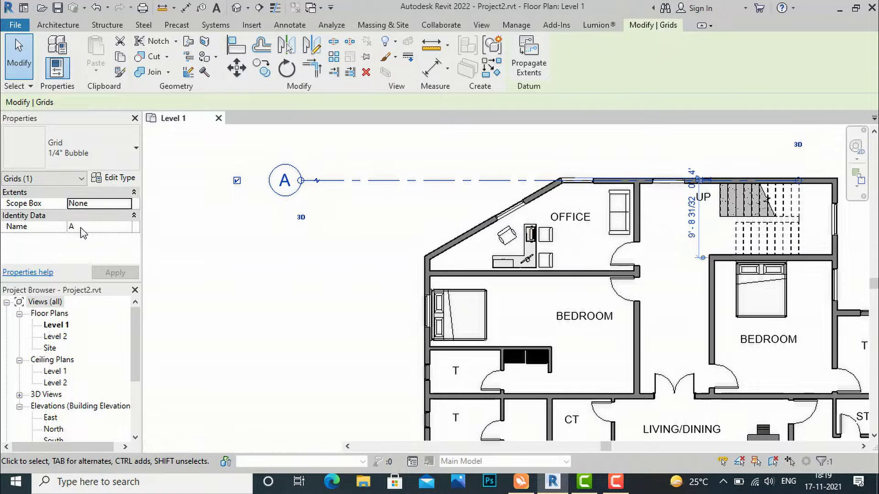
{"action": "left_click", "coordinate": [81, 227]}
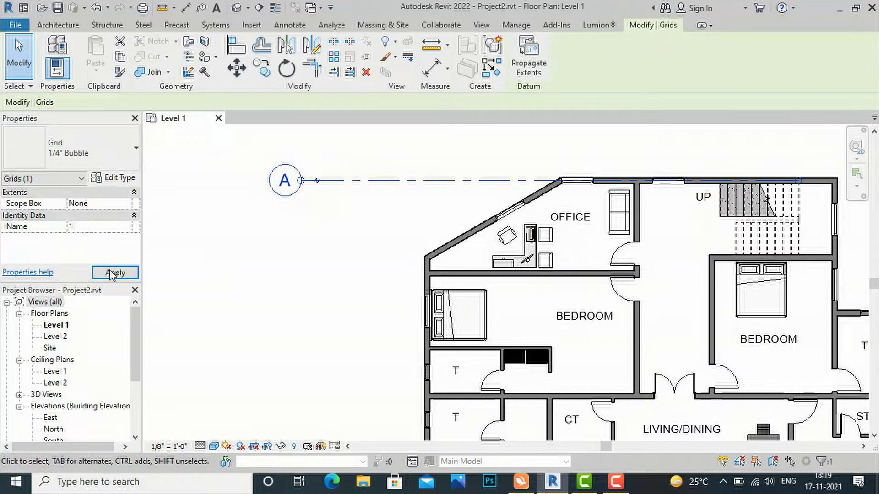
{"action": "left_click", "coordinate": [114, 273]}
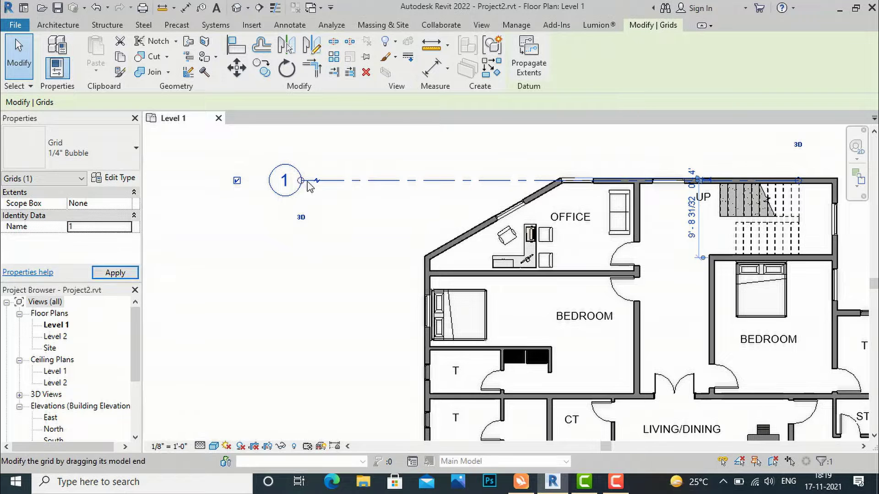
Step: Rename the horizontal grid line along the top exterior wall to A in its bubble
{"action": "left_click", "coordinate": [289, 191]}
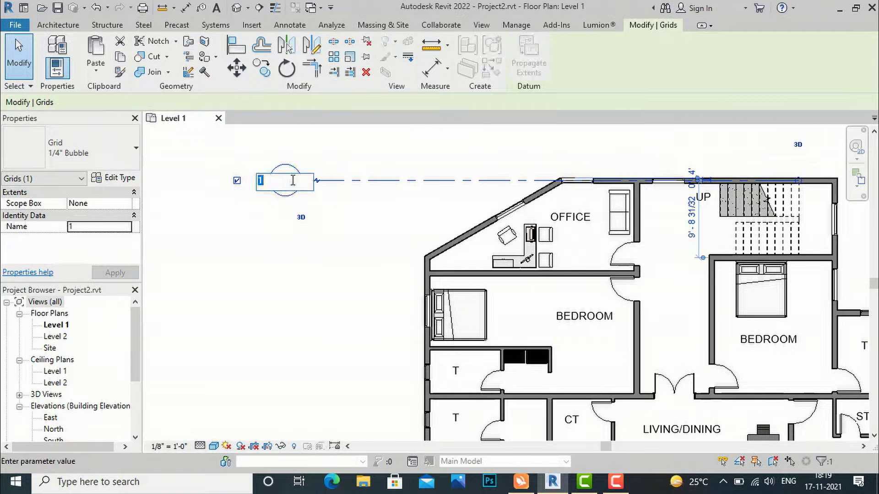
{"action": "key", "text": "Return"}
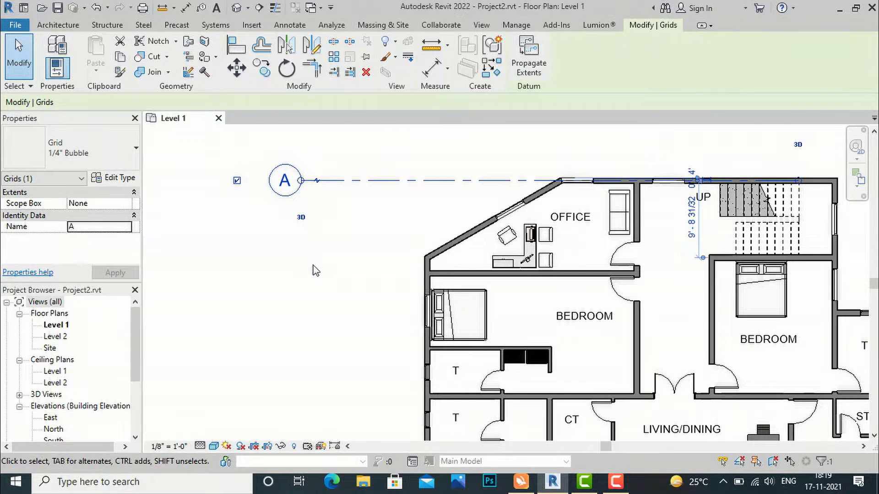
{"action": "left_click", "coordinate": [317, 271]}
Step: Extend the right end of grid A horizontally from the staircase to well beyond the house's right side
{"action": "scroll", "coordinate": [346, 183], "scroll_direction": "down", "scroll_amount": 2}
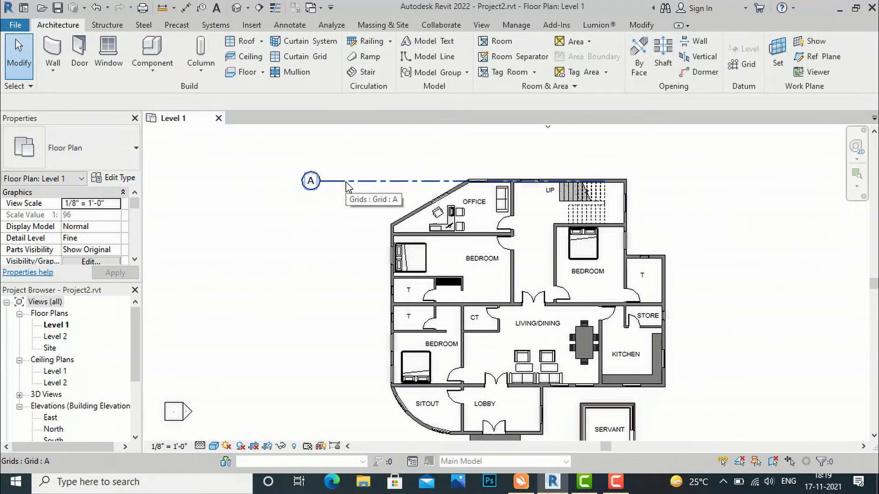
{"action": "left_click", "coordinate": [431, 182]}
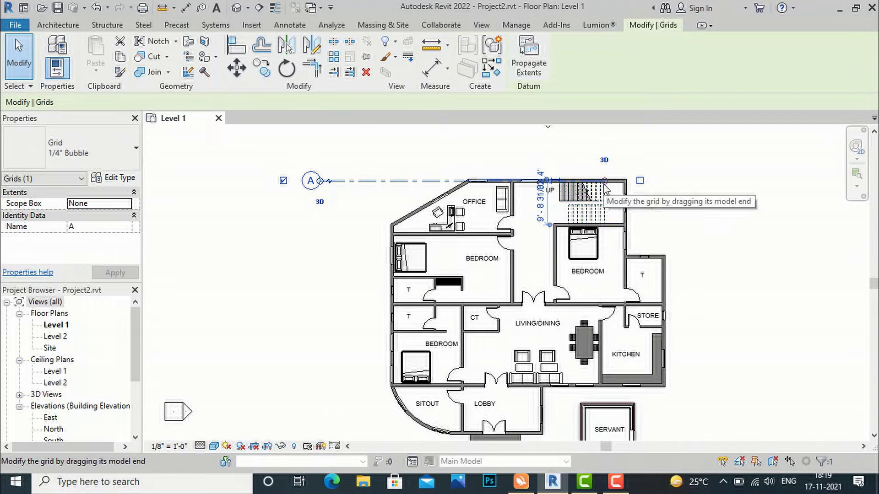
{"action": "left_click_drag", "start_coordinate": [606, 181], "coordinate": [703, 182]}
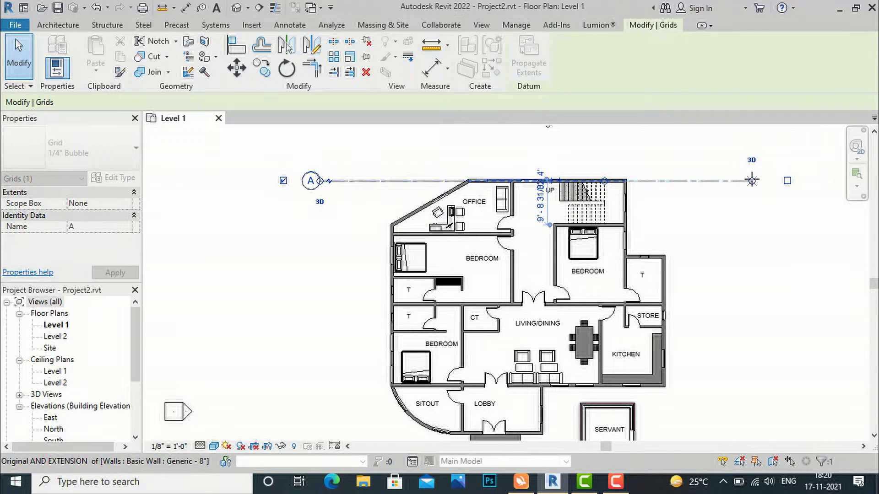
{"action": "left_click_drag", "start_coordinate": [752, 181], "coordinate": [752, 180]}
{"action": "key", "text": "Escape"}
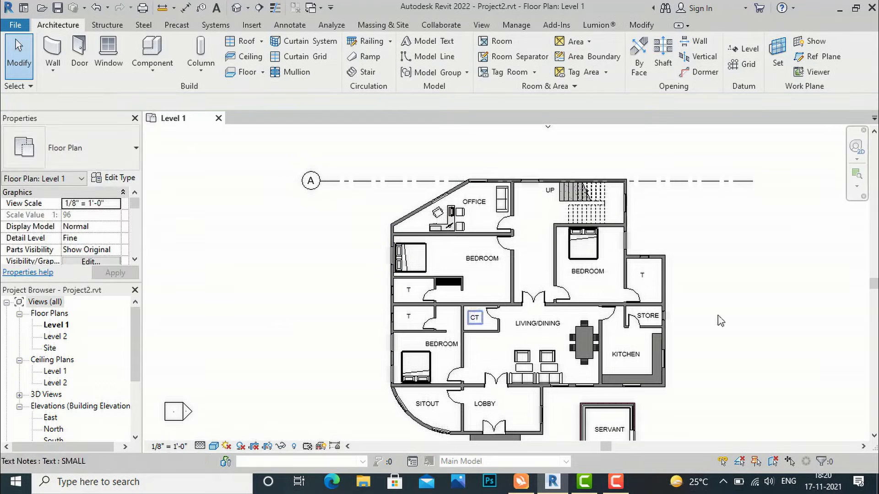
Step: Draw a horizontal grid line along the wall between the staircase and the upper-right bedroom, ending in line with grid A's bubble end
{"action": "left_click", "coordinate": [736, 72]}
{"action": "scroll", "coordinate": [572, 225], "scroll_direction": "up", "scroll_amount": 5}
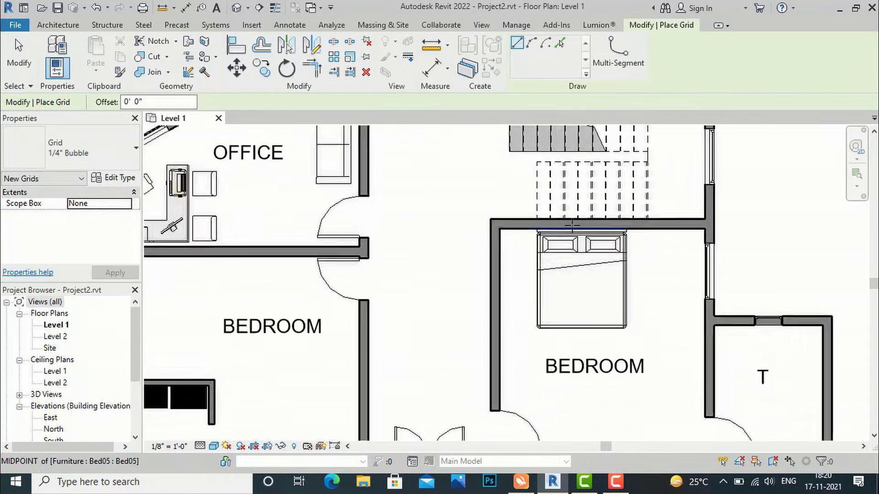
{"action": "scroll", "coordinate": [573, 226], "scroll_direction": "up", "scroll_amount": 2}
{"action": "left_click", "coordinate": [472, 223]}
{"action": "scroll", "coordinate": [430, 209], "scroll_direction": "down", "scroll_amount": 6}
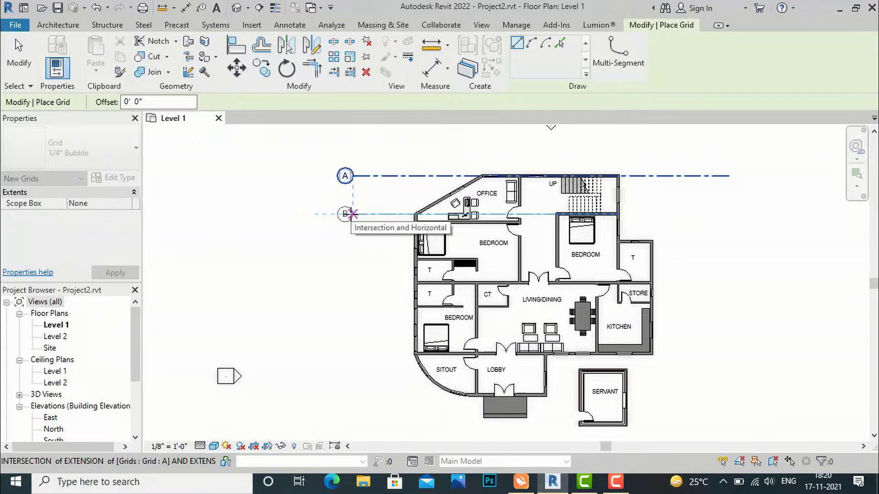
{"action": "left_click", "coordinate": [351, 214]}
{"action": "key", "text": "Escape"}
{"action": "key", "text": "Escape"}
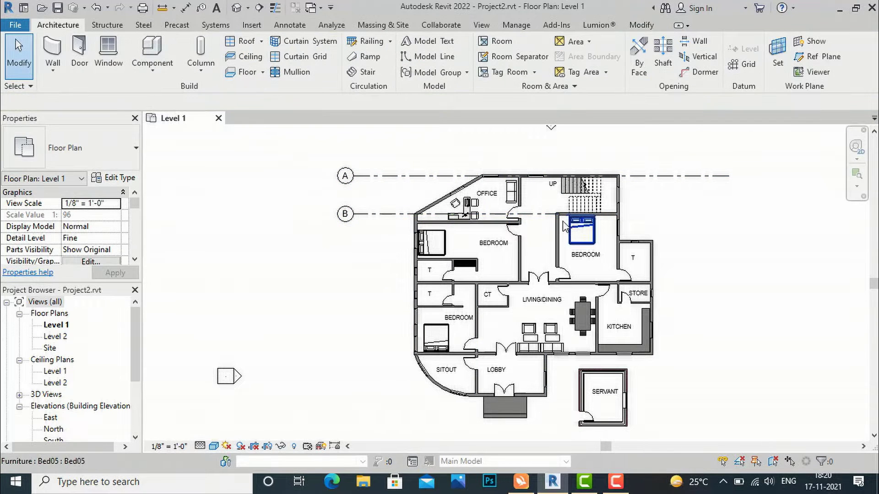
Step: Extend the right end of grid B beyond the house to align with grid A's right end
{"action": "left_click", "coordinate": [554, 214]}
{"action": "left_click_drag", "start_coordinate": [632, 213], "coordinate": [728, 213]}
{"action": "key", "text": "Escape"}
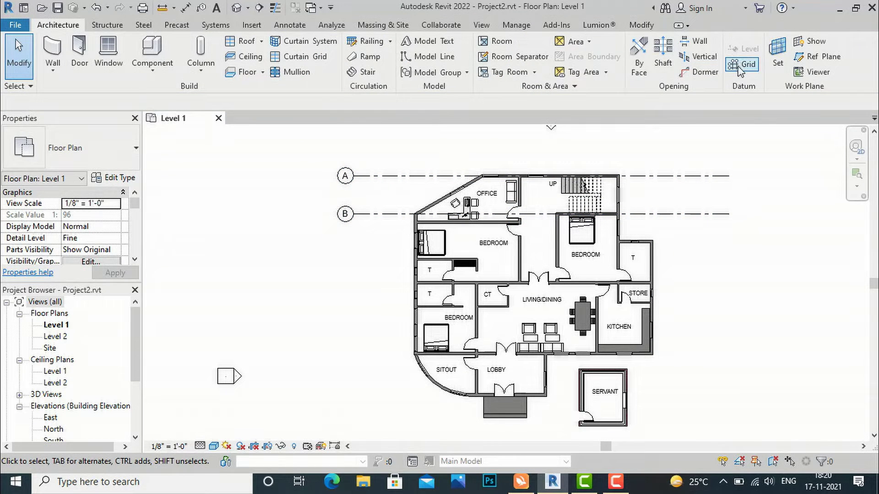
Step: Draw a horizontal grid line along the top wall of the right-hand T room, ending in line with the bubble ends of grids A and B
{"action": "left_click", "coordinate": [741, 64]}
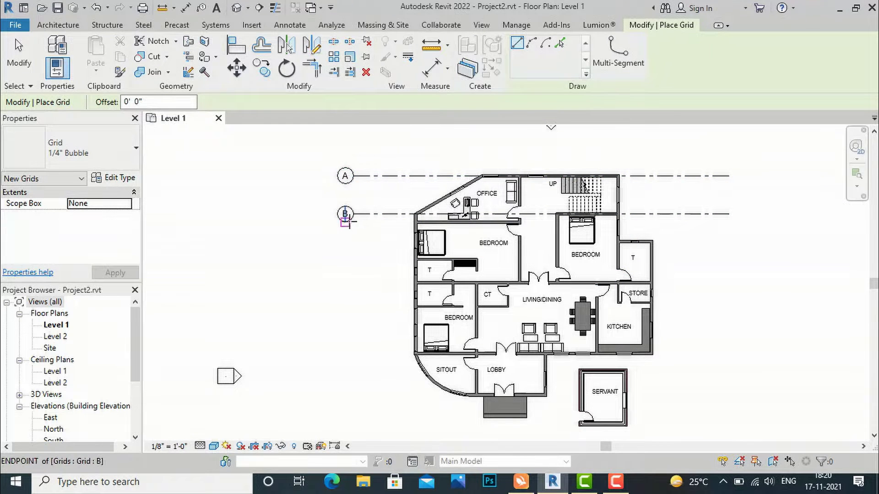
{"action": "scroll", "coordinate": [349, 221], "scroll_direction": "up", "scroll_amount": 1}
{"action": "scroll", "coordinate": [656, 247], "scroll_direction": "up", "scroll_amount": 2}
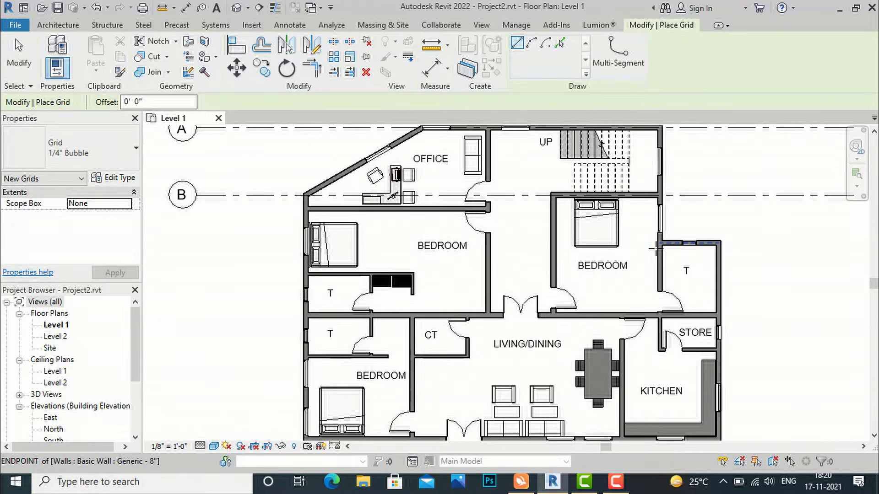
{"action": "scroll", "coordinate": [730, 250], "scroll_direction": "up", "scroll_amount": 2}
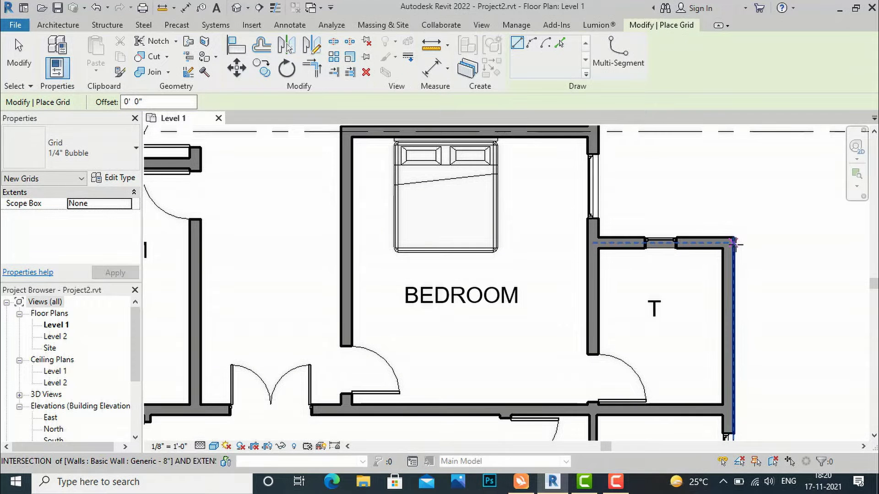
{"action": "left_click", "coordinate": [734, 243]}
{"action": "scroll", "coordinate": [663, 240], "scroll_direction": "down", "scroll_amount": 5}
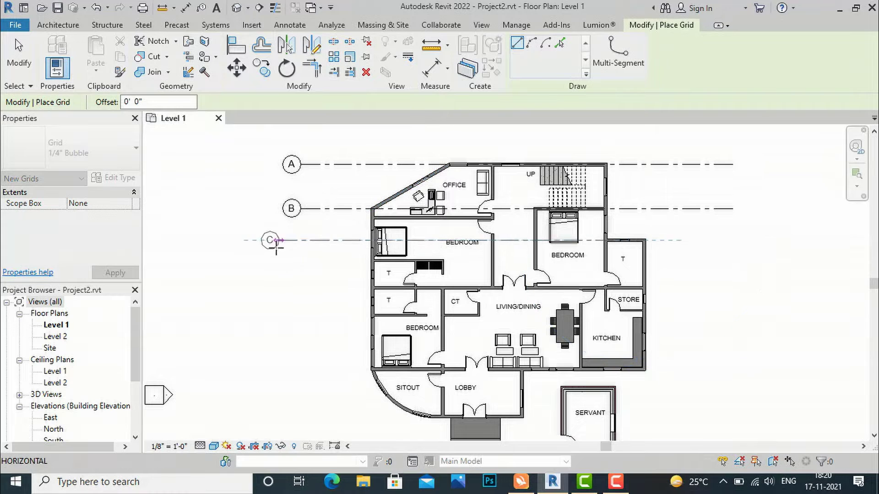
{"action": "left_click", "coordinate": [300, 240]}
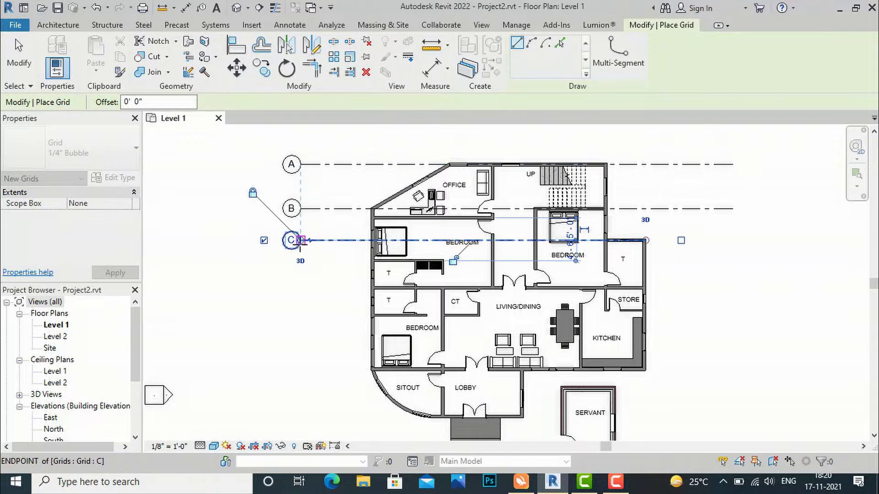
{"action": "key", "text": "Escape"}
{"action": "key", "text": "Escape"}
Step: Extend the right end of grid C horizontally to align with the right ends of grids A and B
{"action": "left_click", "coordinate": [596, 242]}
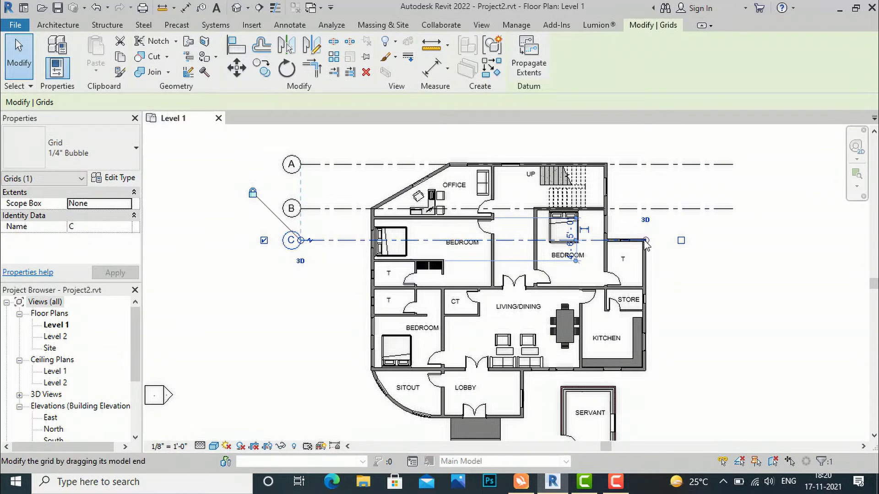
{"action": "left_click_drag", "start_coordinate": [646, 240], "coordinate": [733, 240]}
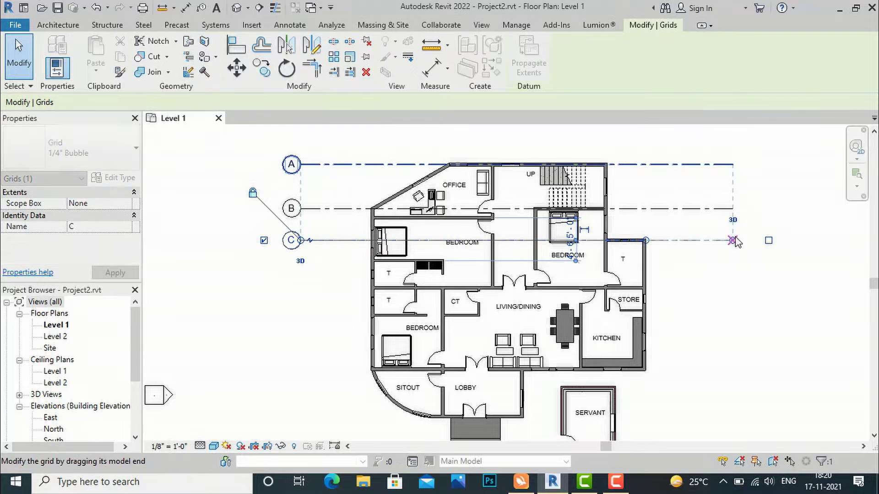
{"action": "key", "text": "Escape"}
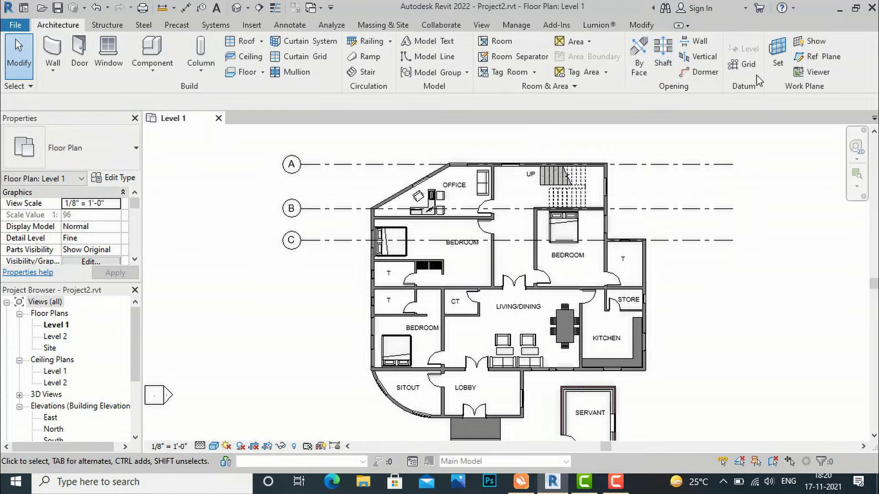
Step: Draw a horizontal grid line along the wall between the right-hand T room and the store, ending in line with the other bubble ends
{"action": "left_click", "coordinate": [751, 70]}
{"action": "scroll", "coordinate": [629, 314], "scroll_direction": "up", "scroll_amount": 2}
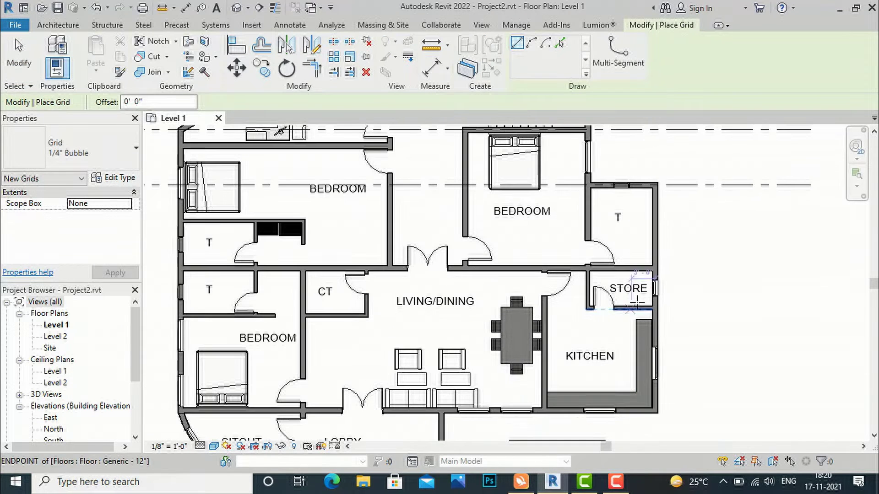
{"action": "scroll", "coordinate": [657, 273], "scroll_direction": "up", "scroll_amount": 3}
{"action": "left_click", "coordinate": [670, 264]}
{"action": "scroll", "coordinate": [670, 264], "scroll_direction": "down", "scroll_amount": 5}
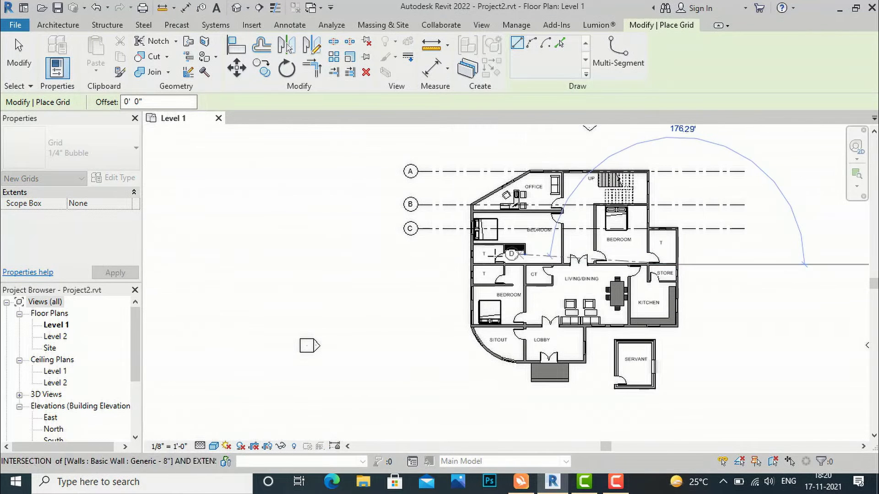
{"action": "left_click", "coordinate": [419, 264]}
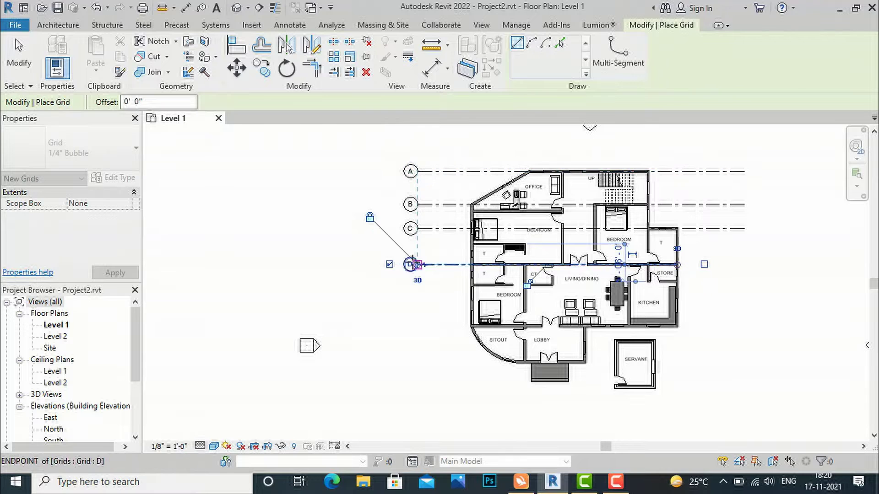
{"action": "key", "text": "Escape"}
{"action": "key", "text": "Escape"}
Step: Extend the right end of grid D horizontally beyond the store to align with the right ends of the grids above
{"action": "left_click", "coordinate": [443, 270]}
{"action": "scroll", "coordinate": [678, 264], "scroll_direction": "up", "scroll_amount": 4}
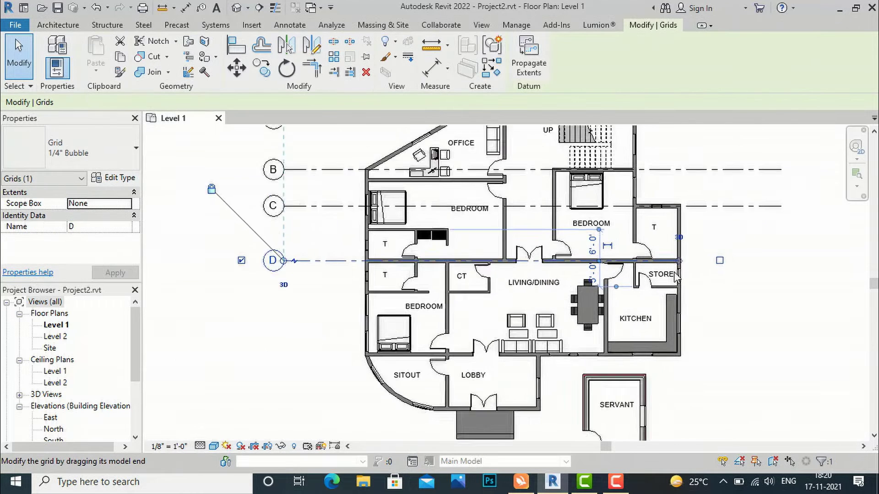
{"action": "left_click_drag", "start_coordinate": [681, 259], "coordinate": [782, 258]}
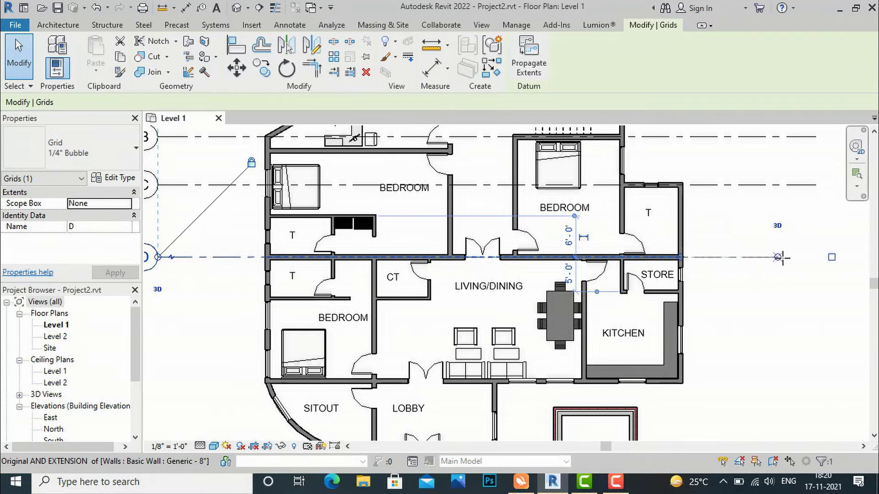
{"action": "key", "text": "Escape"}
{"action": "scroll", "coordinate": [581, 205], "scroll_direction": "down", "scroll_amount": 3}
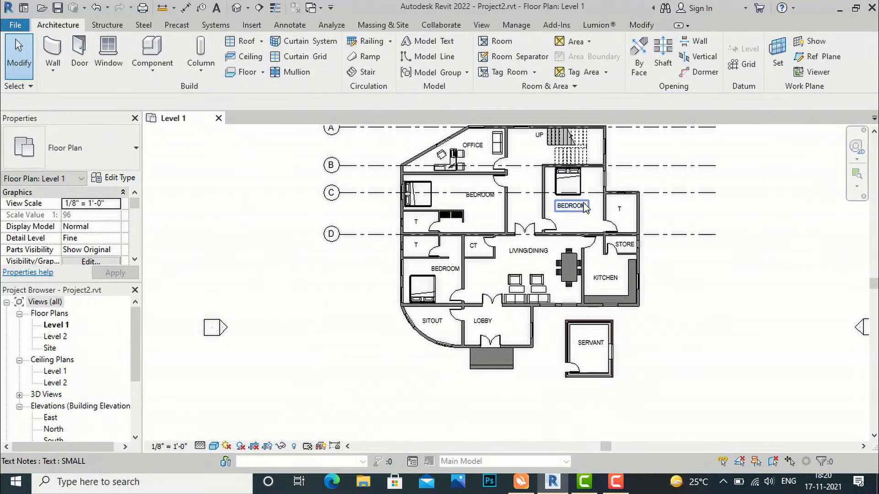
{"action": "scroll", "coordinate": [463, 304], "scroll_direction": "down", "scroll_amount": 1}
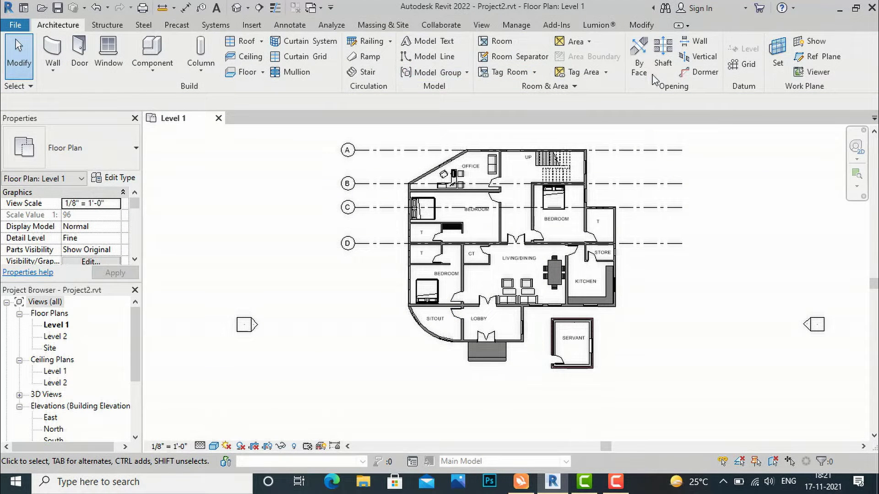
Step: Draw a horizontal grid line from the kitchen's lower-right corner along the bottom wall, ending in line with the other bubble ends
{"action": "left_click", "coordinate": [742, 65]}
{"action": "scroll", "coordinate": [568, 304], "scroll_direction": "up", "scroll_amount": 2}
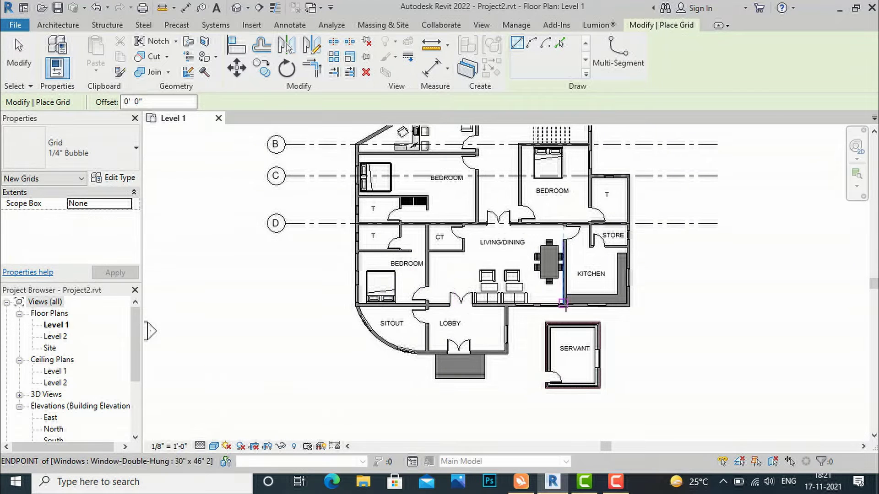
{"action": "scroll", "coordinate": [624, 304], "scroll_direction": "up", "scroll_amount": 5}
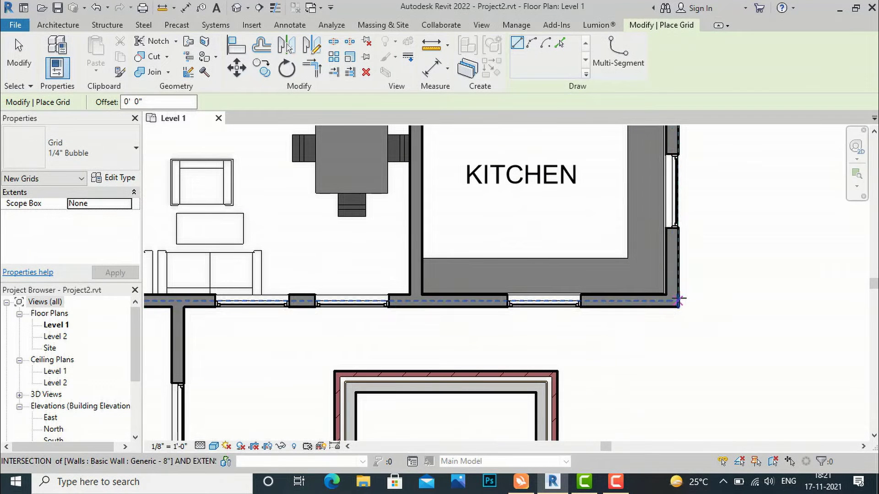
{"action": "left_click", "coordinate": [678, 299]}
{"action": "scroll", "coordinate": [676, 275], "scroll_direction": "down", "scroll_amount": 5}
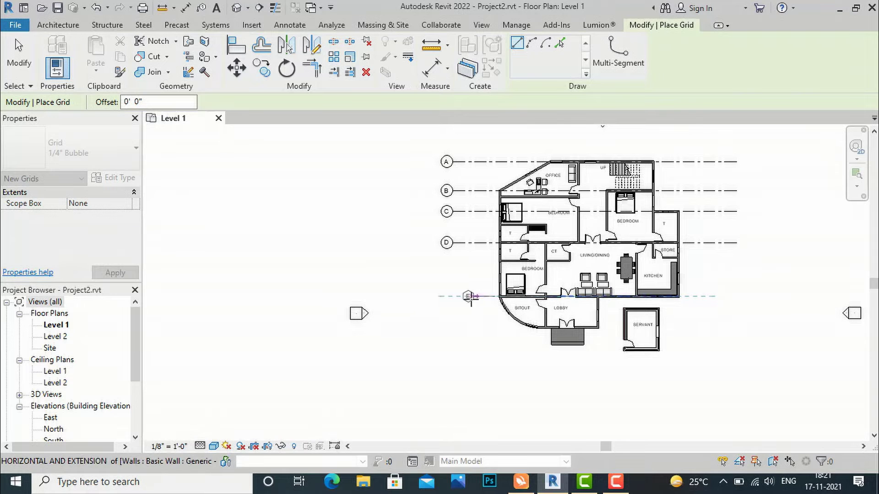
{"action": "scroll", "coordinate": [466, 296], "scroll_direction": "up", "scroll_amount": 2}
{"action": "left_click", "coordinate": [444, 295]}
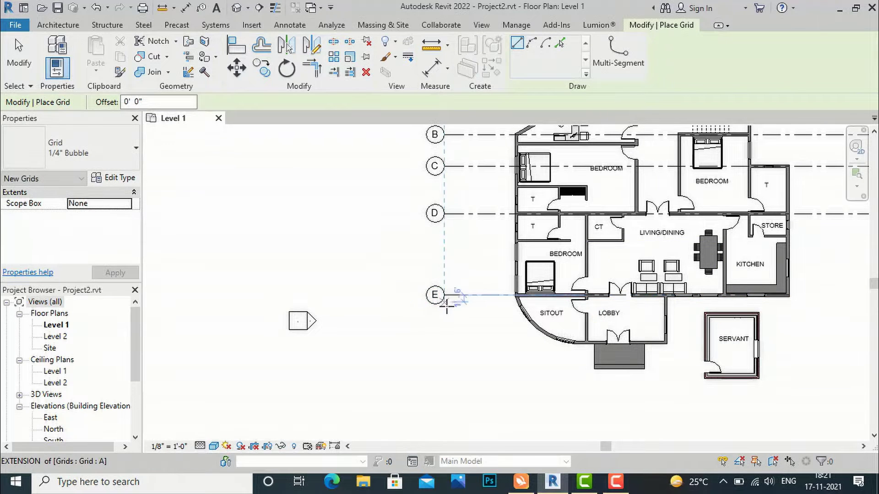
{"action": "key", "text": "Escape"}
{"action": "key", "text": "Escape"}
{"action": "scroll", "coordinate": [400, 325], "scroll_direction": "down", "scroll_amount": 2}
Step: Extend the right end of grid E beyond the kitchen to align with the right ends of the other grids
{"action": "left_click", "coordinate": [580, 305]}
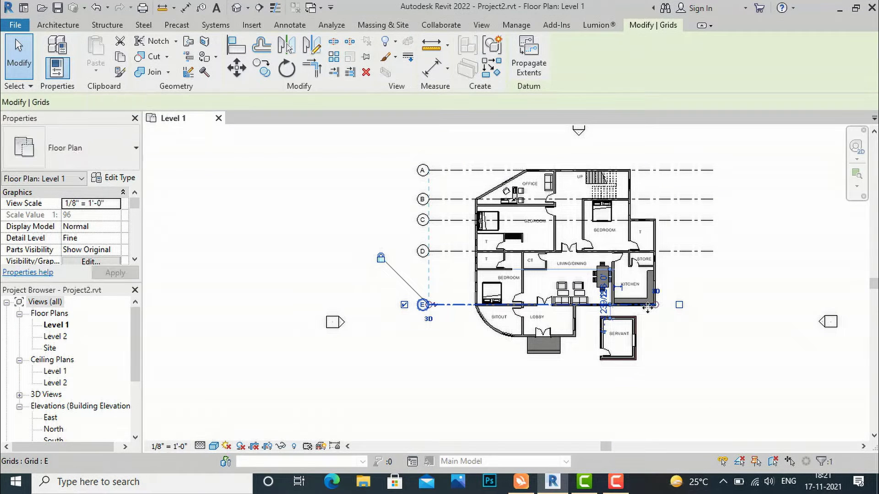
{"action": "left_click_drag", "start_coordinate": [656, 304], "coordinate": [713, 305]}
{"action": "key", "text": "Escape"}
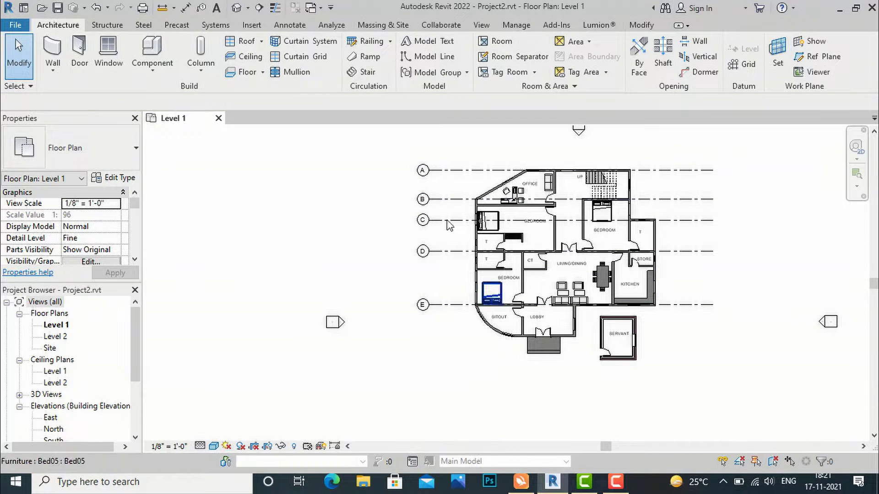
Step: Draw a vertical grid line along the house's left exterior wall, from the office and bedroom wall junction up past grid A
{"action": "left_click", "coordinate": [742, 65]}
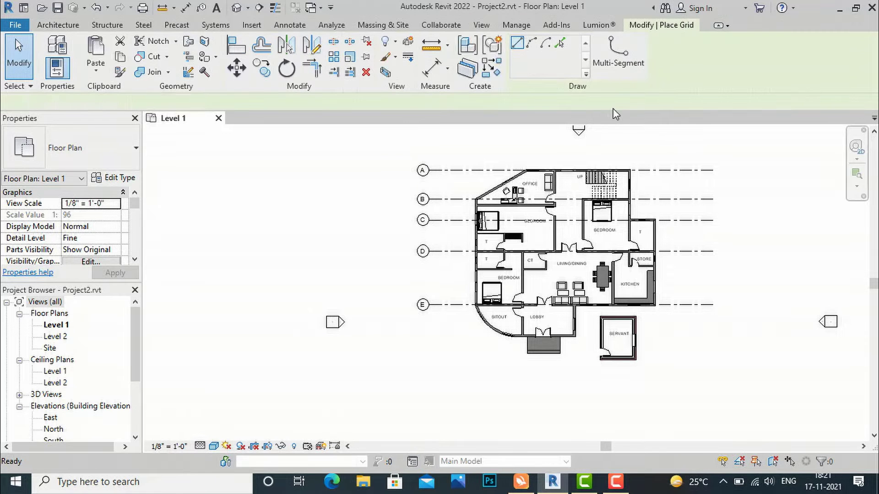
{"action": "scroll", "coordinate": [492, 184], "scroll_direction": "up", "scroll_amount": 3}
{"action": "scroll", "coordinate": [458, 229], "scroll_direction": "up", "scroll_amount": 2}
{"action": "scroll", "coordinate": [426, 244], "scroll_direction": "up", "scroll_amount": 2}
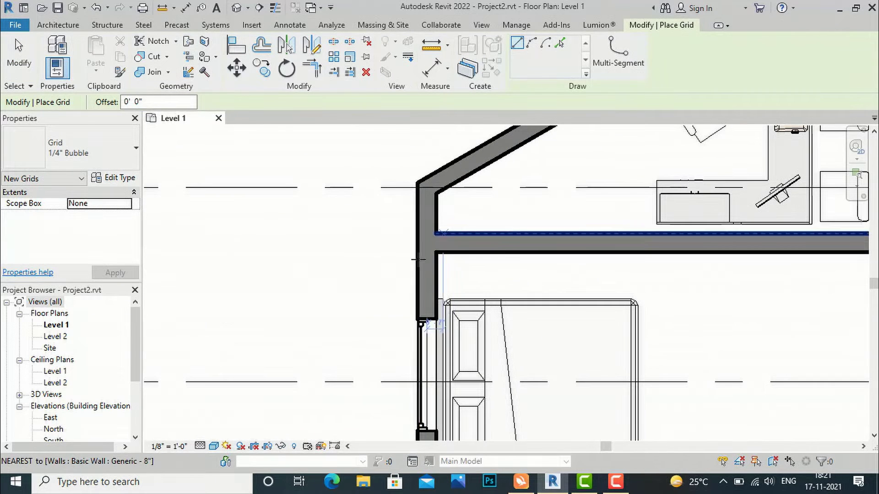
{"action": "left_click", "coordinate": [428, 244]}
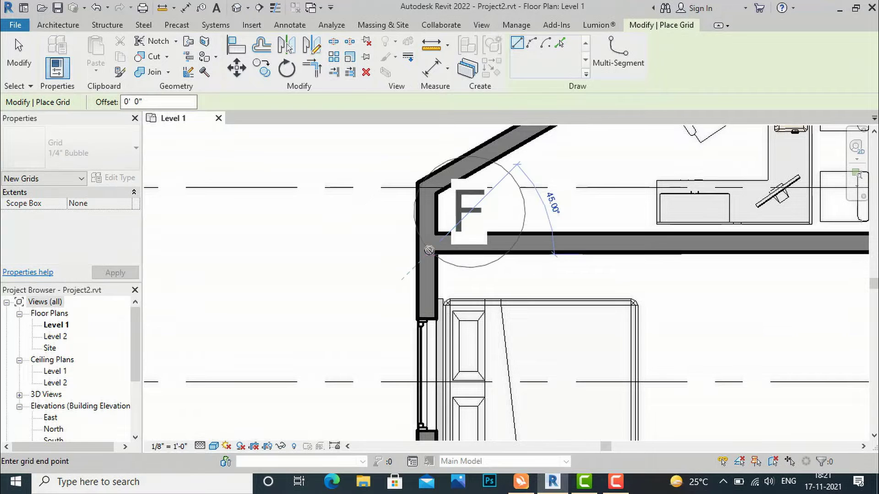
{"action": "scroll", "coordinate": [428, 249], "scroll_direction": "down", "scroll_amount": 4}
{"action": "scroll", "coordinate": [428, 249], "scroll_direction": "down", "scroll_amount": 3}
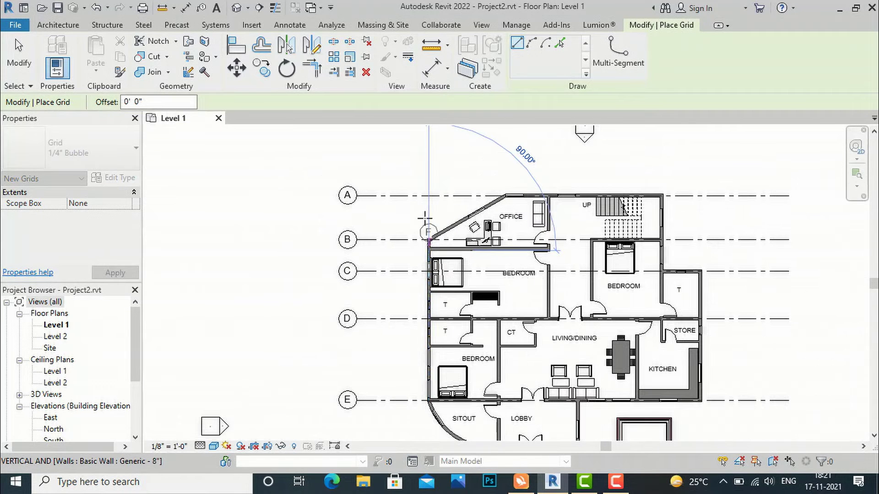
{"action": "left_click", "coordinate": [429, 156]}
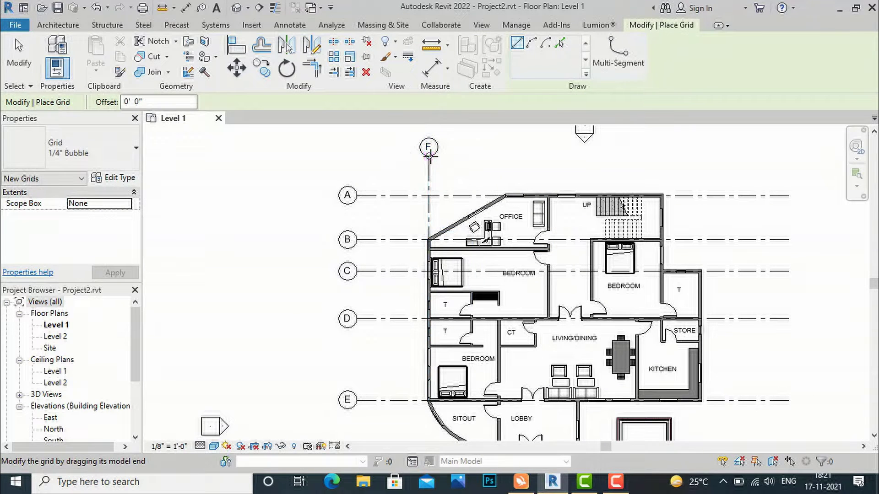
{"action": "key", "text": "Escape"}
{"action": "key", "text": "Escape"}
Step: Extend the lower end of the vertical grid along the left exterior wall down past the sitout
{"action": "left_click", "coordinate": [429, 186]}
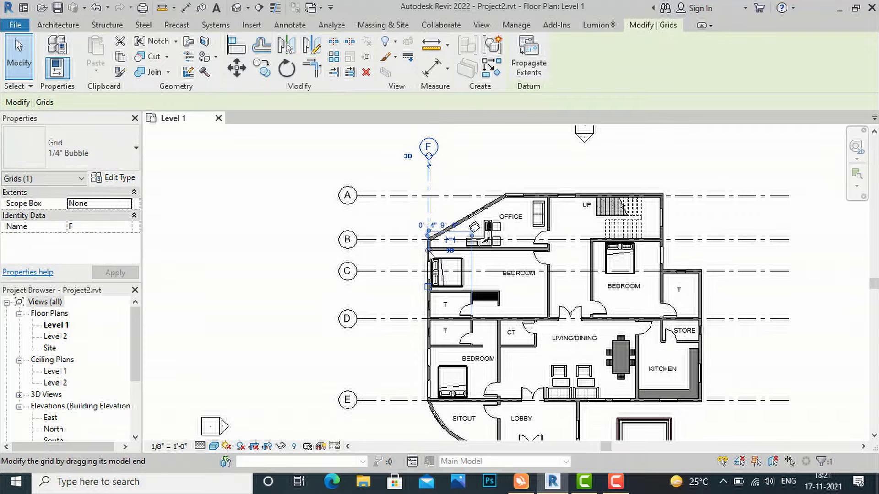
{"action": "left_click_drag", "start_coordinate": [429, 251], "coordinate": [428, 345]}
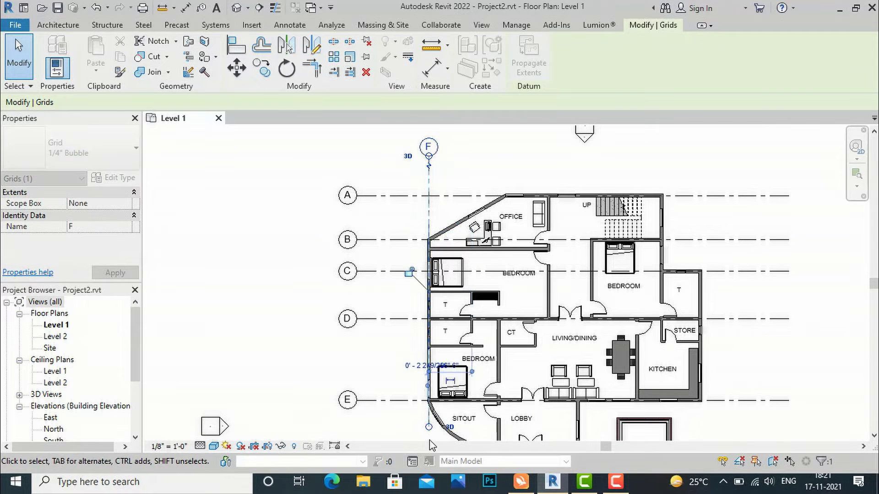
{"action": "scroll", "coordinate": [430, 435], "scroll_direction": "up", "scroll_amount": 4}
{"action": "scroll", "coordinate": [428, 414], "scroll_direction": "down", "scroll_amount": 3}
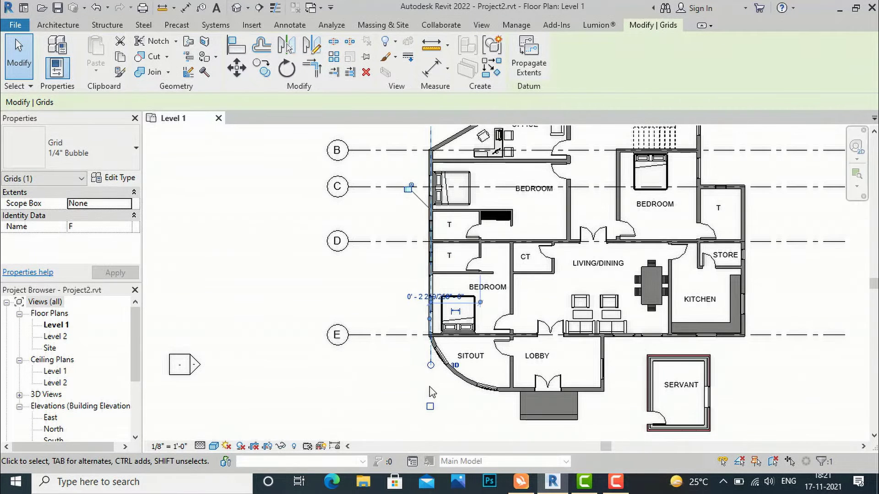
{"action": "scroll", "coordinate": [434, 356], "scroll_direction": "up", "scroll_amount": 4}
{"action": "left_click_drag", "start_coordinate": [433, 345], "coordinate": [441, 410]}
{"action": "scroll", "coordinate": [446, 359], "scroll_direction": "down", "scroll_amount": 3}
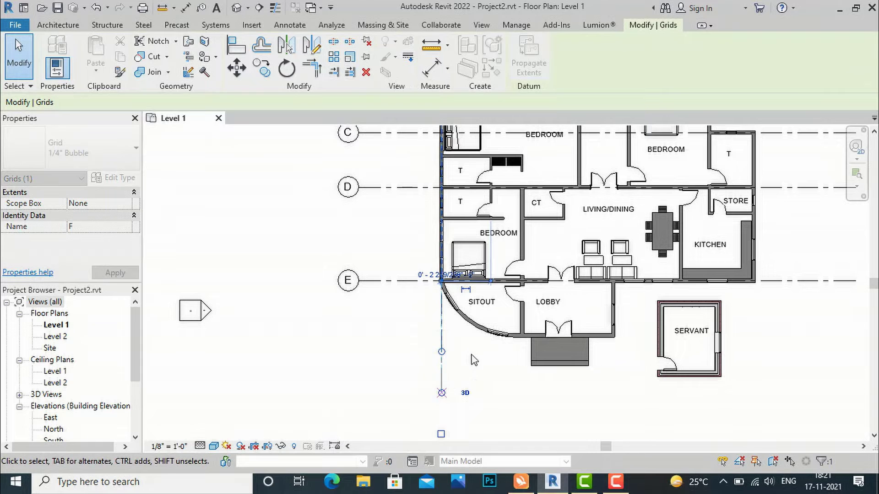
{"action": "left_click", "coordinate": [440, 365]}
{"action": "scroll", "coordinate": [485, 365], "scroll_direction": "down", "scroll_amount": 2}
{"action": "scroll", "coordinate": [476, 148], "scroll_direction": "up", "scroll_amount": 2}
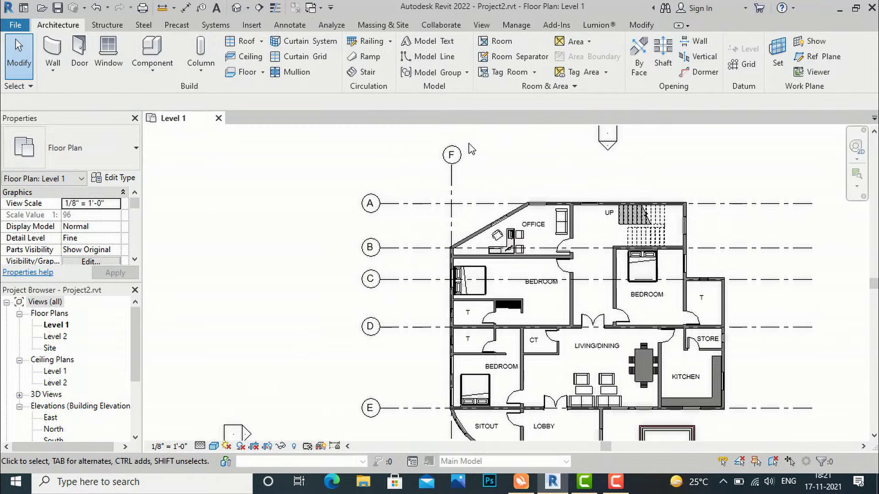
Step: Rename the vertical grid F along the house's left exterior wall to 1
{"action": "scroll", "coordinate": [471, 148], "scroll_direction": "up", "scroll_amount": 2}
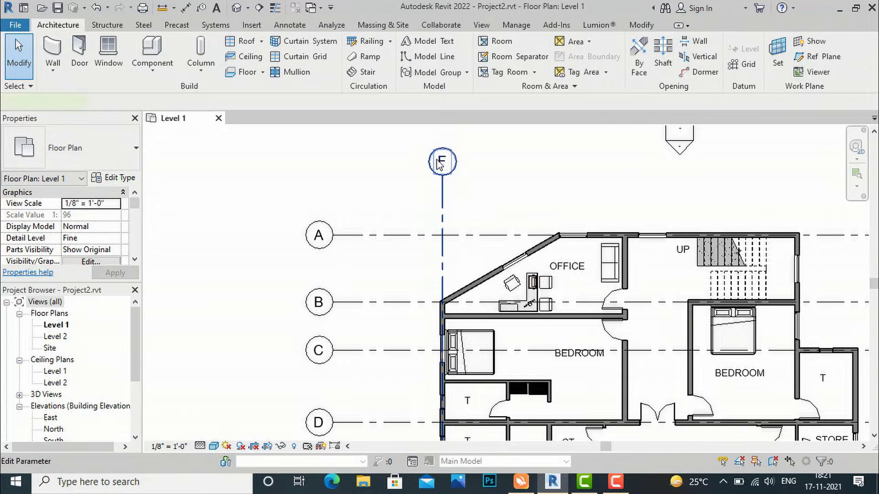
{"action": "left_click", "coordinate": [439, 164]}
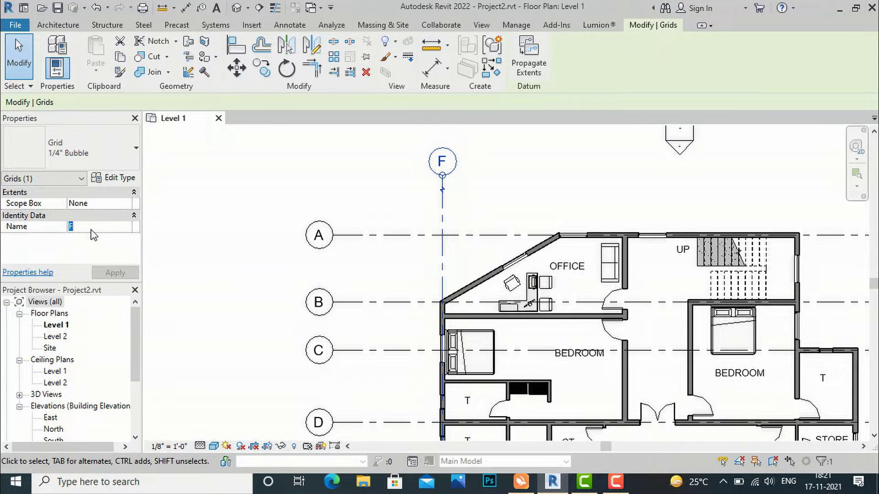
{"action": "left_click", "coordinate": [232, 229]}
{"action": "scroll", "coordinate": [337, 173], "scroll_direction": "down", "scroll_amount": 5}
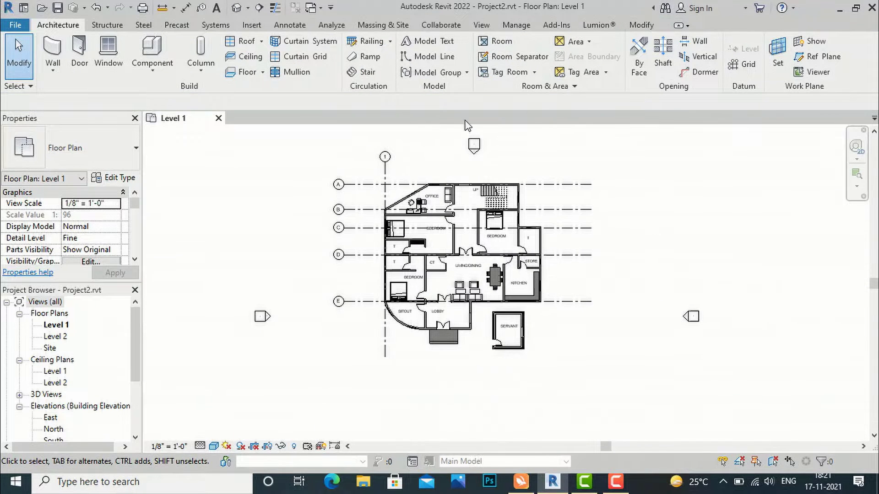
Step: Draw a vertical grid line along the wall between the office and the staircase hall, ending level with grid 1's bubble
{"action": "left_click", "coordinate": [743, 64]}
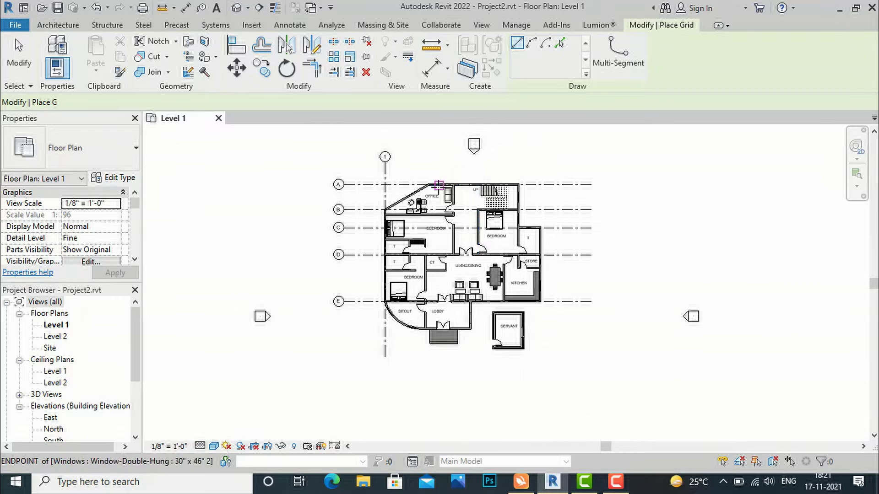
{"action": "scroll", "coordinate": [451, 183], "scroll_direction": "up", "scroll_amount": 5}
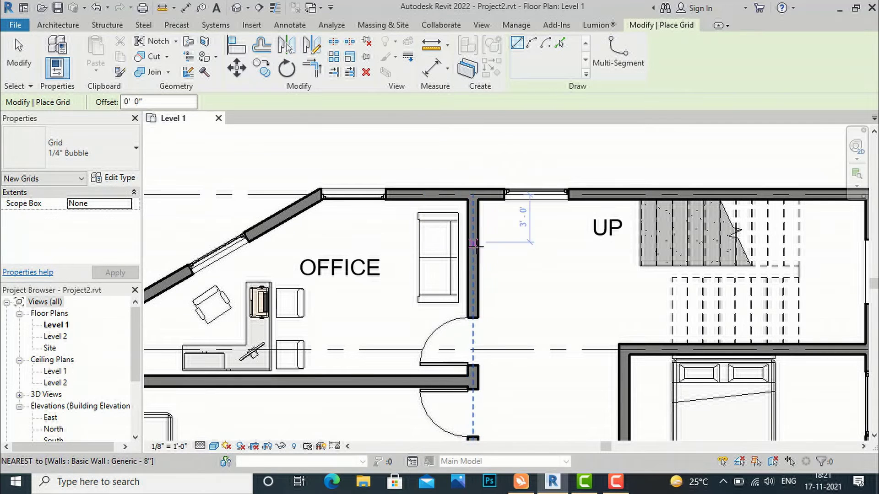
{"action": "left_click", "coordinate": [473, 249]}
{"action": "scroll", "coordinate": [473, 201], "scroll_direction": "down", "scroll_amount": 5}
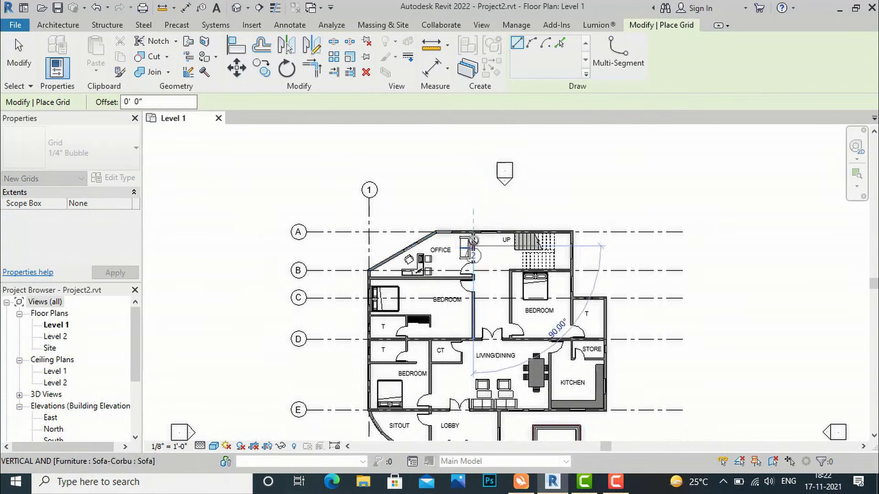
{"action": "left_click", "coordinate": [473, 197]}
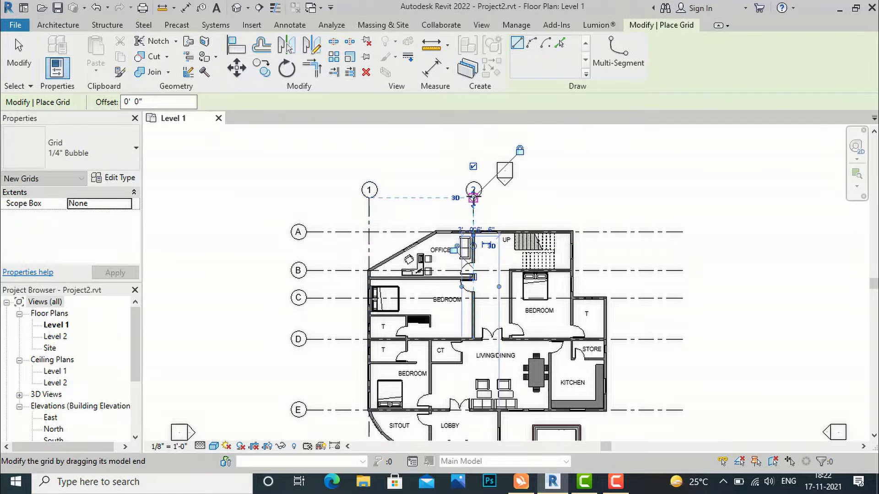
{"action": "key", "text": "Escape"}
{"action": "key", "text": "Escape"}
Step: Extend the lower end of grid 2 down past the lobby to align with grid 1's lower end
{"action": "scroll", "coordinate": [474, 229], "scroll_direction": "up", "scroll_amount": 2}
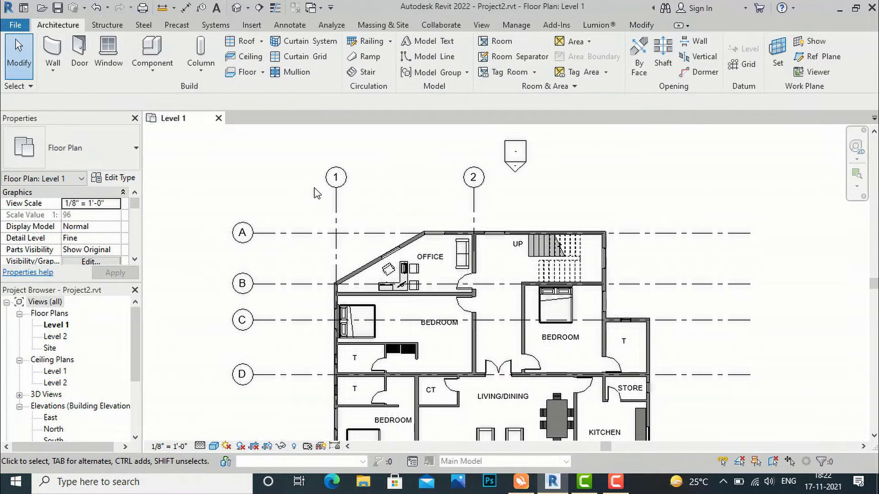
{"action": "left_click", "coordinate": [474, 208]}
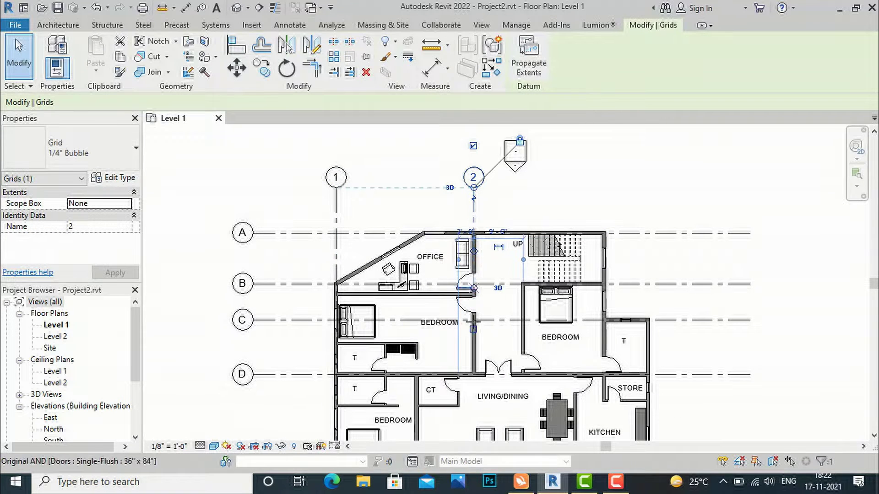
{"action": "scroll", "coordinate": [478, 284], "scroll_direction": "down", "scroll_amount": 3}
{"action": "scroll", "coordinate": [479, 288], "scroll_direction": "up", "scroll_amount": 1}
{"action": "scroll", "coordinate": [479, 290], "scroll_direction": "up", "scroll_amount": 1}
{"action": "left_click_drag", "start_coordinate": [484, 265], "coordinate": [483, 428]}
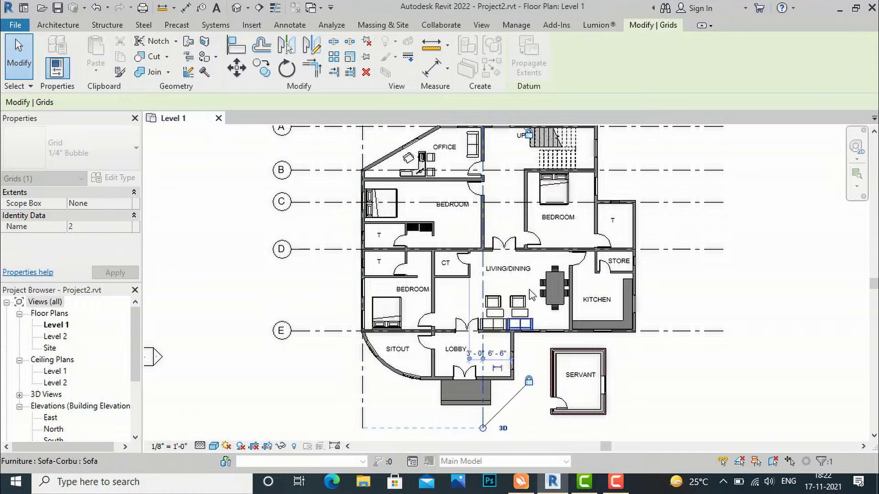
{"action": "key", "text": "Escape"}
{"action": "scroll", "coordinate": [504, 298], "scroll_direction": "down", "scroll_amount": 2}
{"action": "scroll", "coordinate": [476, 192], "scroll_direction": "up", "scroll_amount": 1}
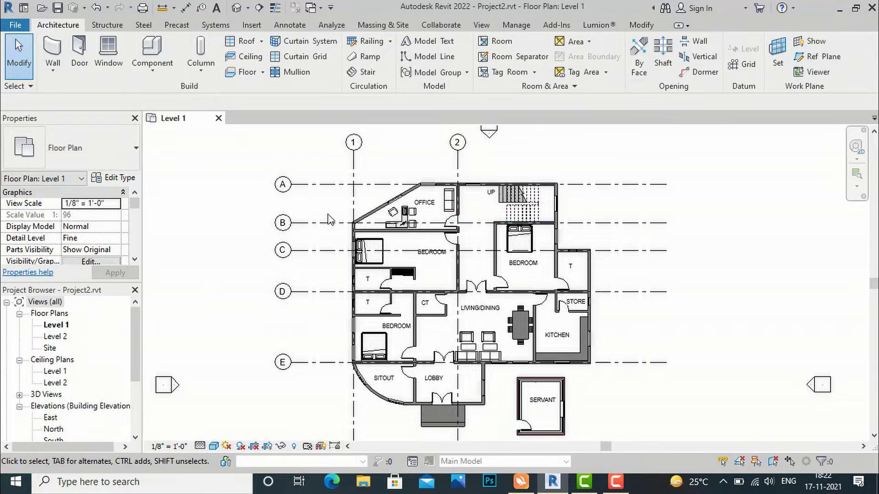
Step: Draw a vertical grid line along the left wall of the bedroom below the stairs, ending level with the bubbles of grids 1 and 2
{"action": "scroll", "coordinate": [332, 230], "scroll_direction": "down", "scroll_amount": 2}
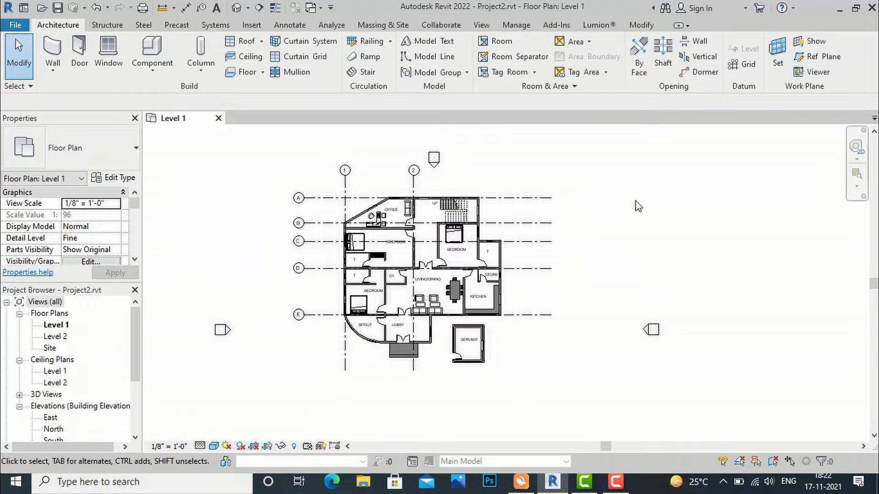
{"action": "scroll", "coordinate": [402, 207], "scroll_direction": "up", "scroll_amount": 2}
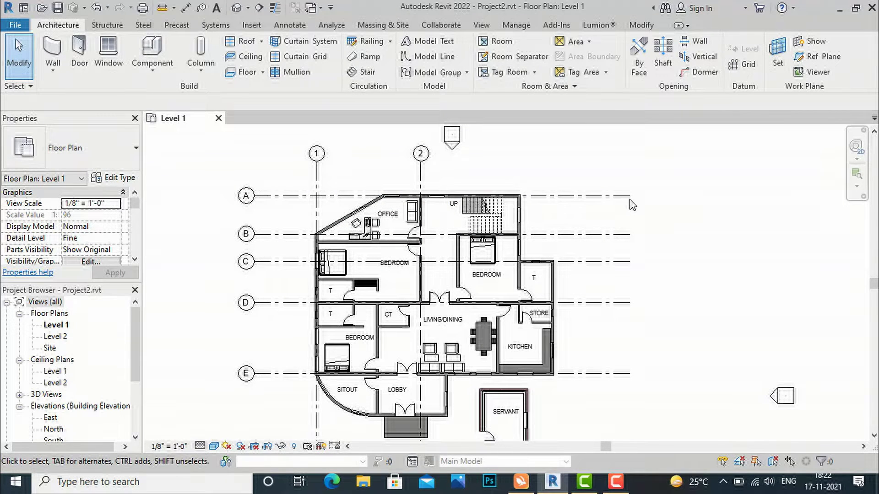
{"action": "left_click", "coordinate": [742, 65]}
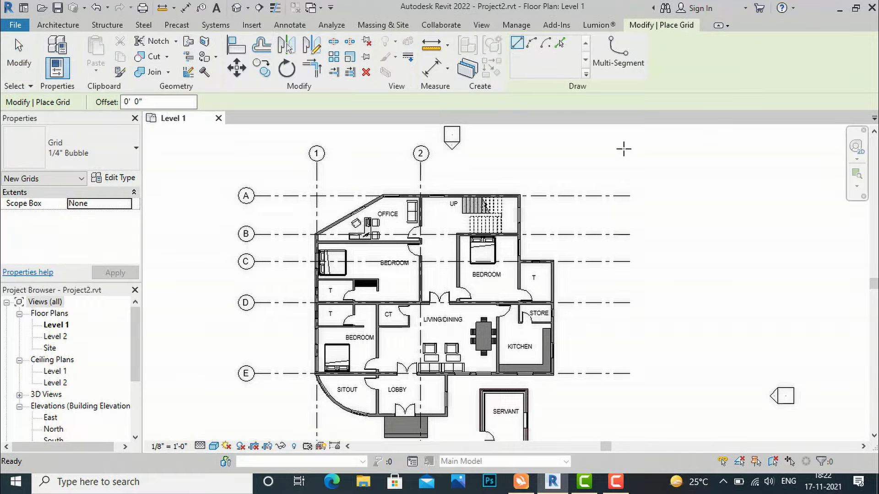
{"action": "scroll", "coordinate": [457, 215], "scroll_direction": "up", "scroll_amount": 3}
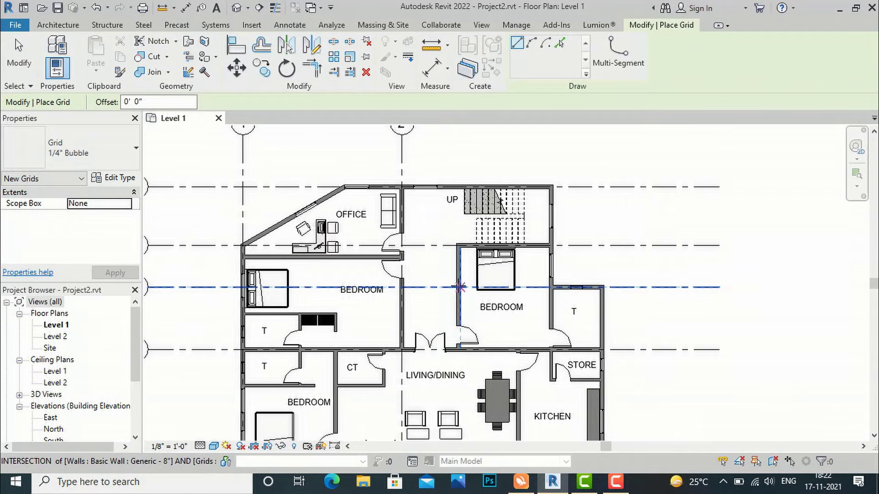
{"action": "scroll", "coordinate": [456, 288], "scroll_direction": "up", "scroll_amount": 3}
{"action": "left_click", "coordinate": [457, 287]}
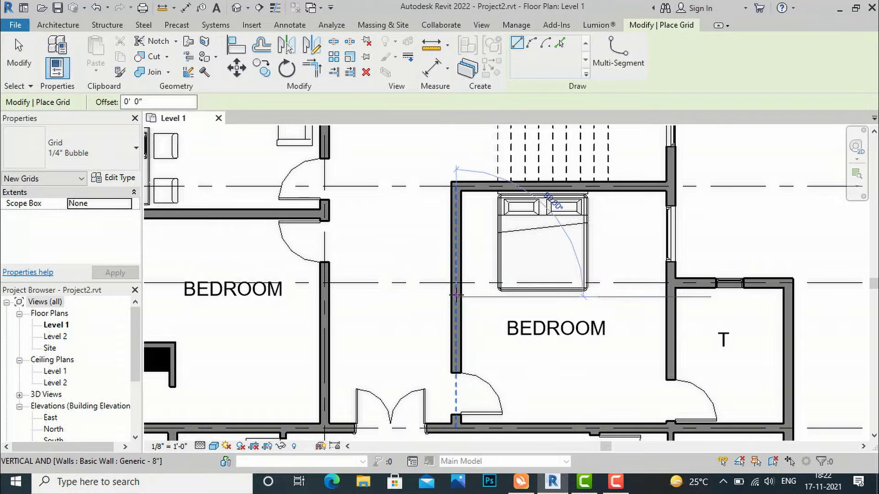
{"action": "scroll", "coordinate": [456, 289], "scroll_direction": "down", "scroll_amount": 3}
{"action": "scroll", "coordinate": [457, 293], "scroll_direction": "down", "scroll_amount": 4}
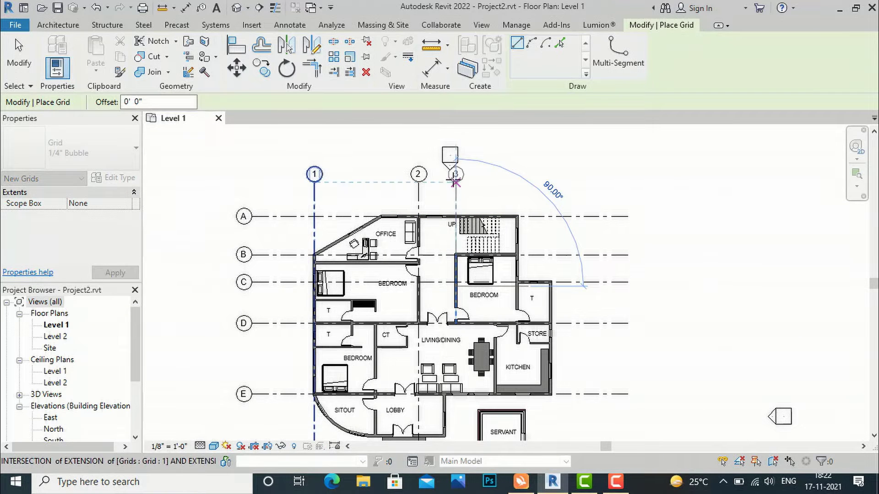
{"action": "left_click", "coordinate": [456, 182]}
{"action": "key", "text": "Escape"}
{"action": "key", "text": "Escape"}
Step: Extend the lower end of grid 3 down between the lobby and servant room to align with the other vertical grids
{"action": "left_click", "coordinate": [455, 288]}
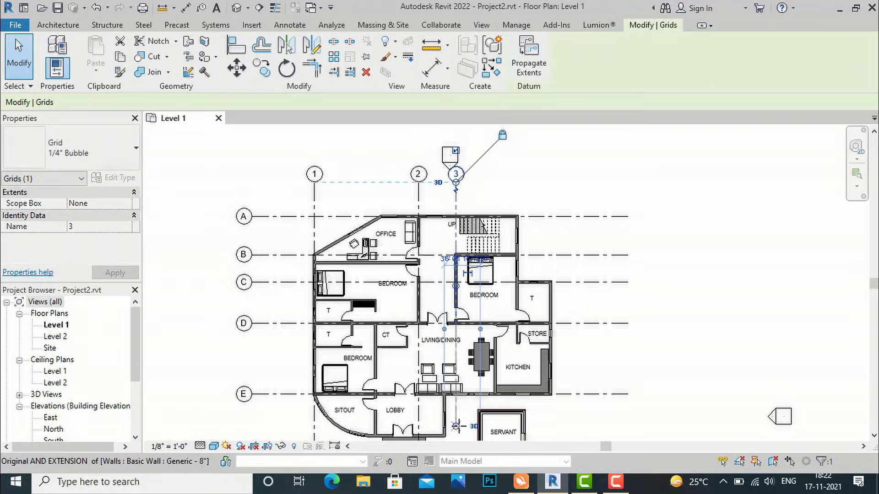
{"action": "scroll", "coordinate": [473, 300], "scroll_direction": "down", "scroll_amount": 3}
{"action": "scroll", "coordinate": [460, 382], "scroll_direction": "up", "scroll_amount": 4}
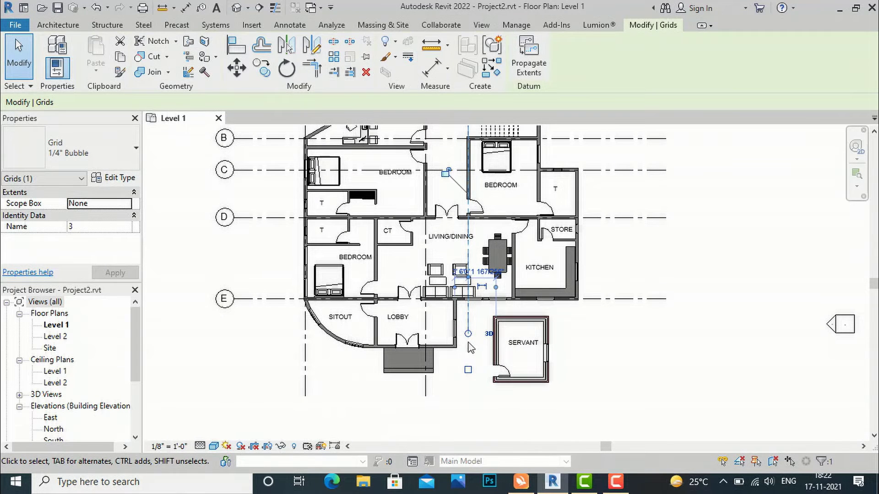
{"action": "key", "text": "Escape"}
{"action": "scroll", "coordinate": [517, 361], "scroll_direction": "down", "scroll_amount": 3}
{"action": "scroll", "coordinate": [544, 265], "scroll_direction": "up", "scroll_amount": 2}
{"action": "scroll", "coordinate": [547, 216], "scroll_direction": "up", "scroll_amount": 1}
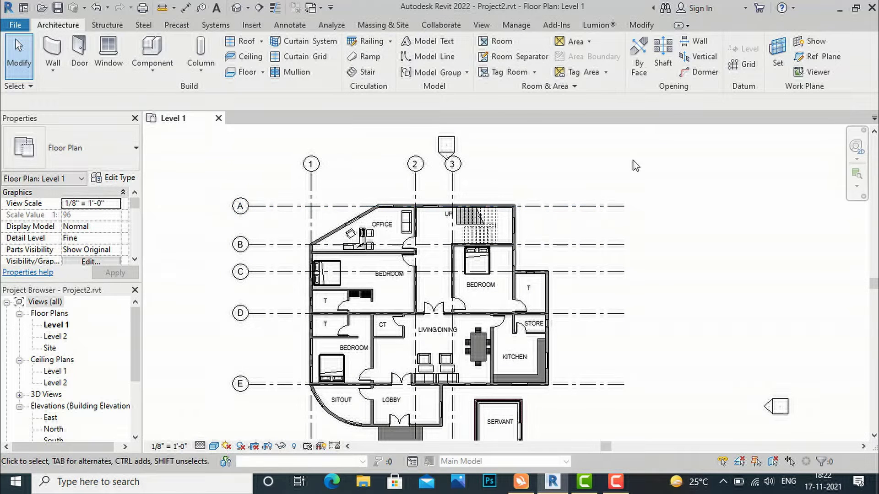
Step: Draw a vertical grid line along the exterior wall right of the staircase, ending level with the other vertical grid bubbles
{"action": "left_click", "coordinate": [743, 65]}
{"action": "scroll", "coordinate": [503, 196], "scroll_direction": "up", "scroll_amount": 8}
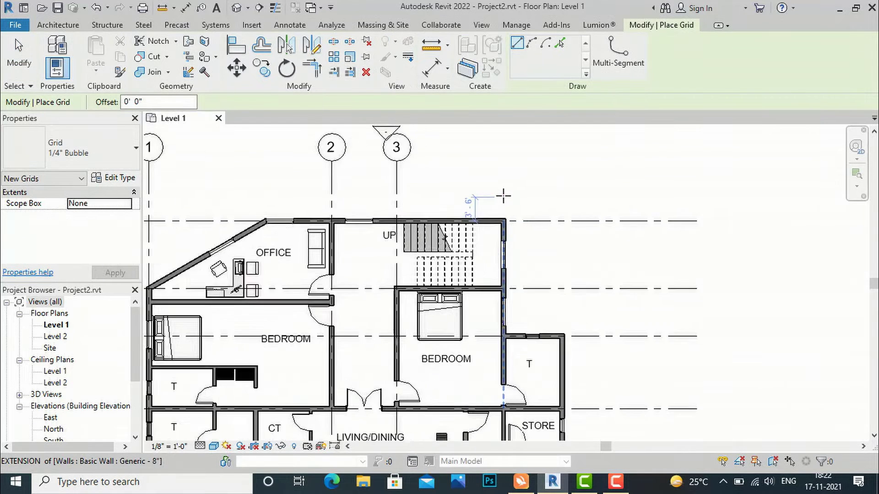
{"action": "left_click", "coordinate": [505, 261]}
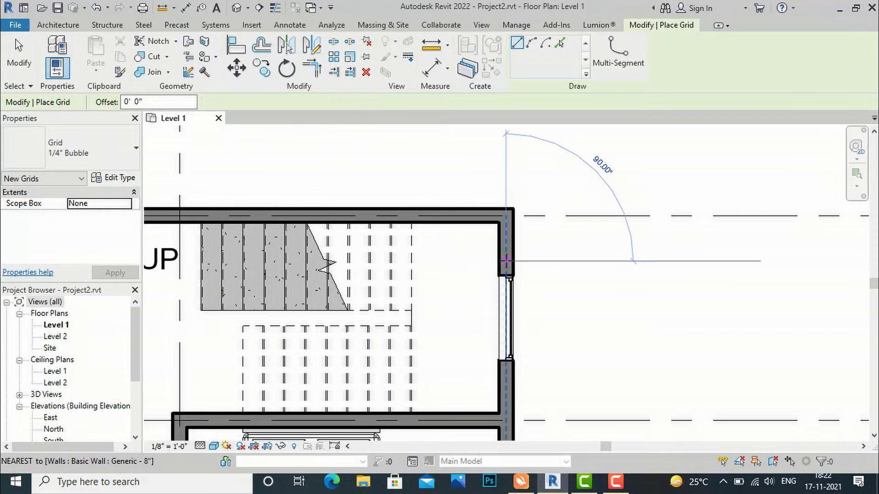
{"action": "scroll", "coordinate": [505, 261], "scroll_direction": "down", "scroll_amount": 7}
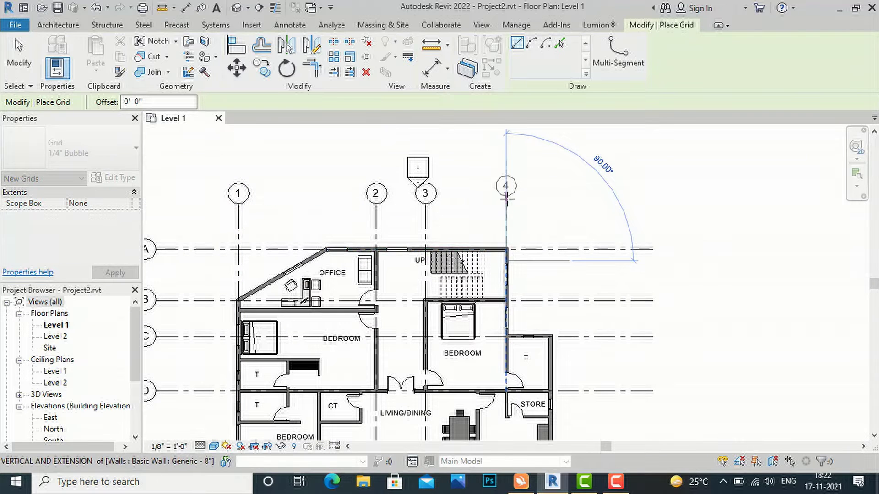
{"action": "left_click", "coordinate": [506, 205]}
{"action": "key", "text": "Escape"}
{"action": "key", "text": "Escape"}
Step: Extend the lower end of grid 4 down past the servant room to align with the other vertical grids' lower ends
{"action": "left_click", "coordinate": [507, 234]}
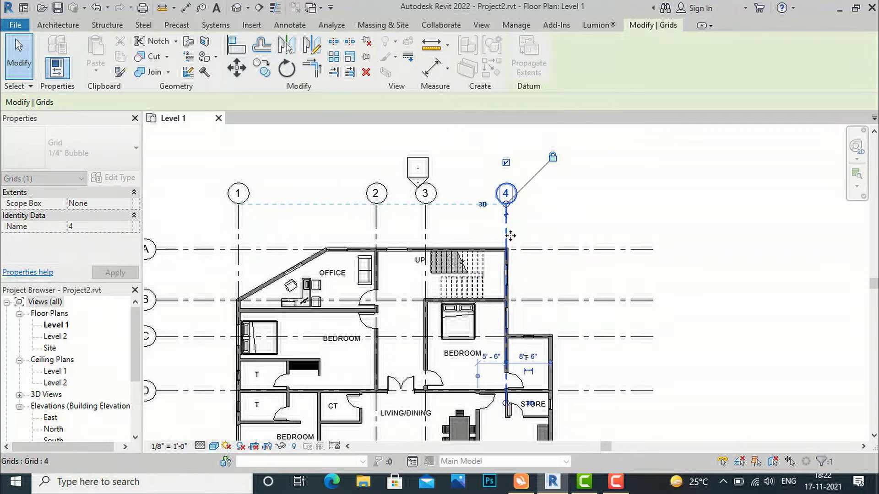
{"action": "scroll", "coordinate": [510, 235], "scroll_direction": "down", "scroll_amount": 3}
{"action": "scroll", "coordinate": [511, 403], "scroll_direction": "up", "scroll_amount": 2}
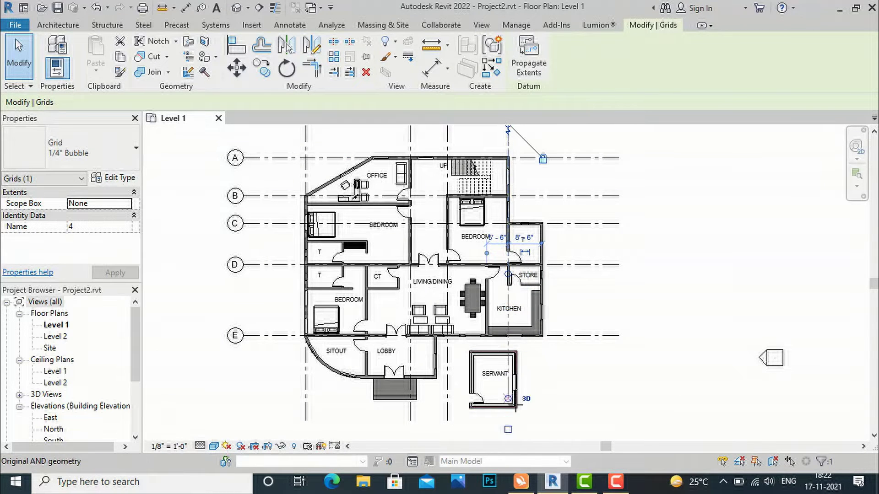
{"action": "left_click_drag", "start_coordinate": [507, 399], "coordinate": [509, 420]}
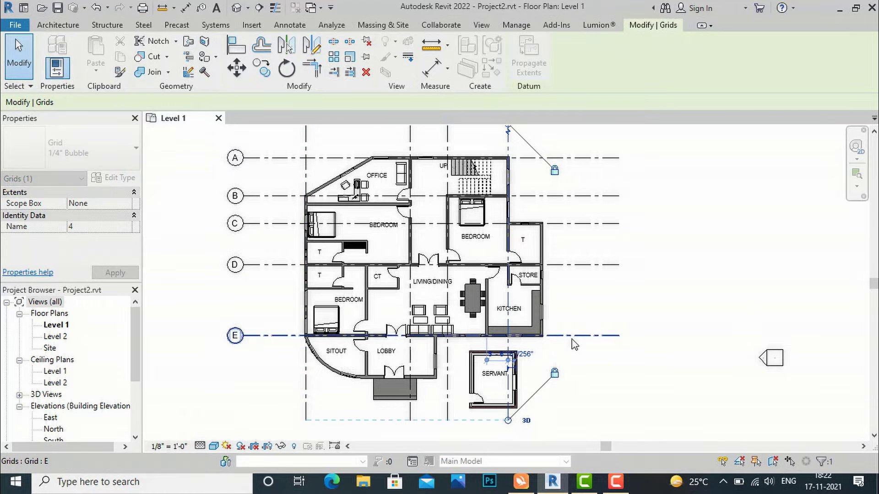
{"action": "left_click", "coordinate": [730, 132]}
{"action": "key", "text": "z"}
{"action": "key", "text": "f"}
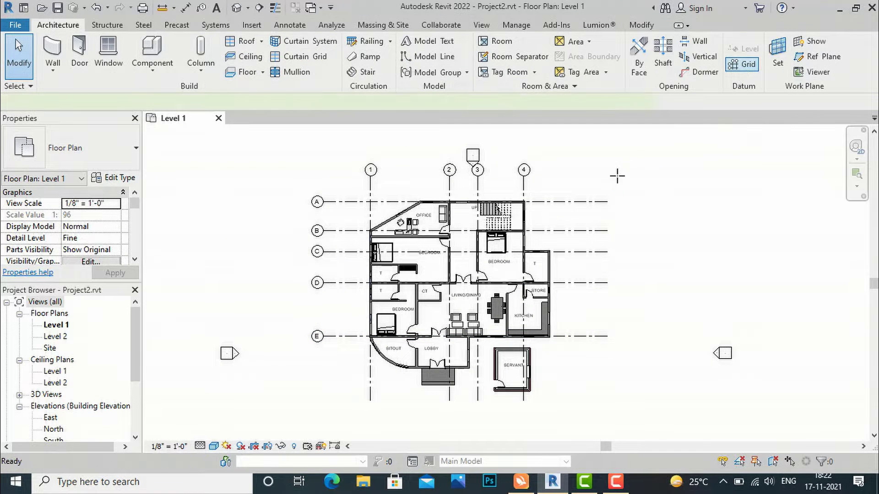
Step: Draw a vertical grid line along the right exterior wall of the toilet, store and kitchen, ending level with the other grid bubbles
{"action": "key", "text": "g"}
{"action": "key", "text": "r"}
{"action": "scroll", "coordinate": [534, 297], "scroll_direction": "up", "scroll_amount": 5}
{"action": "left_click", "coordinate": [535, 297]}
{"action": "scroll", "coordinate": [534, 291], "scroll_direction": "down", "scroll_amount": 4}
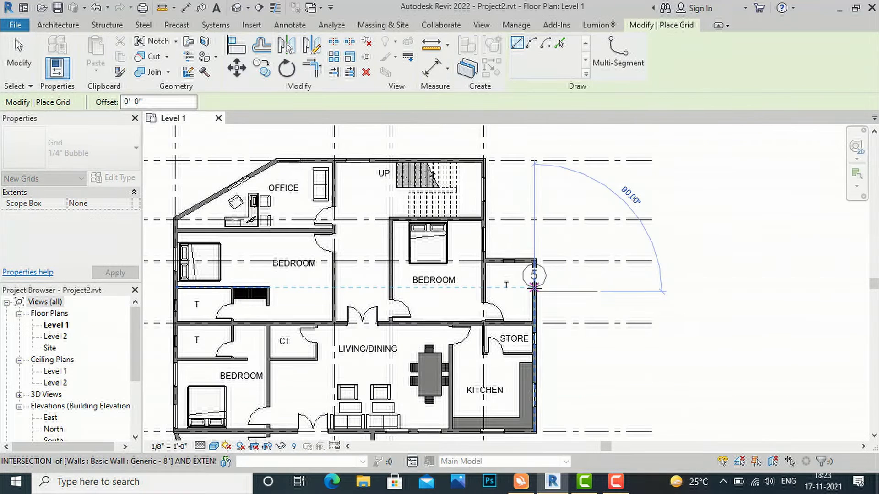
{"action": "scroll", "coordinate": [534, 288], "scroll_direction": "down", "scroll_amount": 3}
{"action": "left_click", "coordinate": [535, 170]}
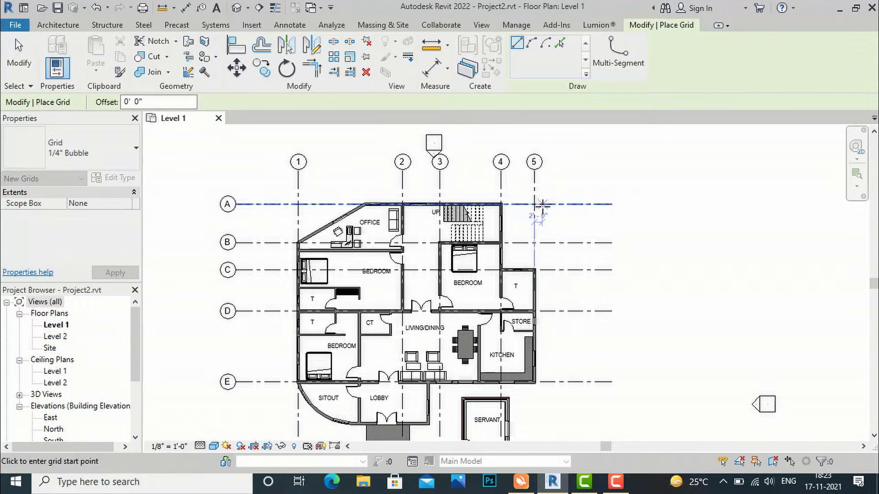
{"action": "key", "text": "Escape"}
{"action": "key", "text": "Escape"}
Step: Extend the lower end of grid 5 down beyond the kitchen to align with the other vertical grids' lower ends
{"action": "left_click", "coordinate": [534, 296]}
{"action": "left_click_drag", "start_coordinate": [535, 295], "coordinate": [534, 437]}
{"action": "scroll", "coordinate": [535, 264], "scroll_direction": "down", "scroll_amount": 3}
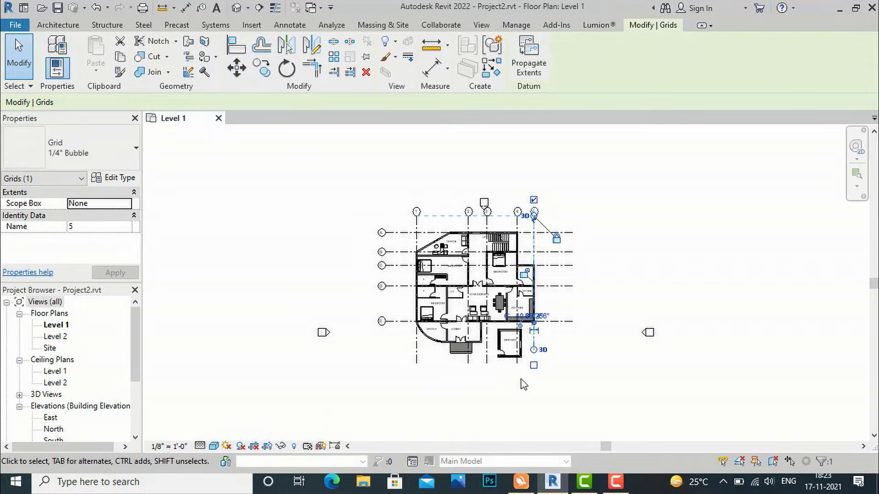
{"action": "scroll", "coordinate": [536, 361], "scroll_direction": "up", "scroll_amount": 3}
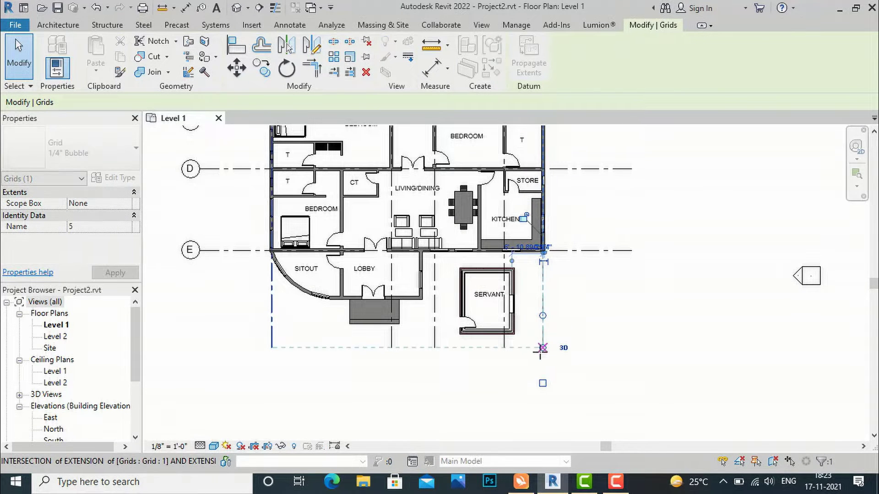
{"action": "left_click", "coordinate": [567, 348]}
{"action": "scroll", "coordinate": [567, 348], "scroll_direction": "down", "scroll_amount": 3}
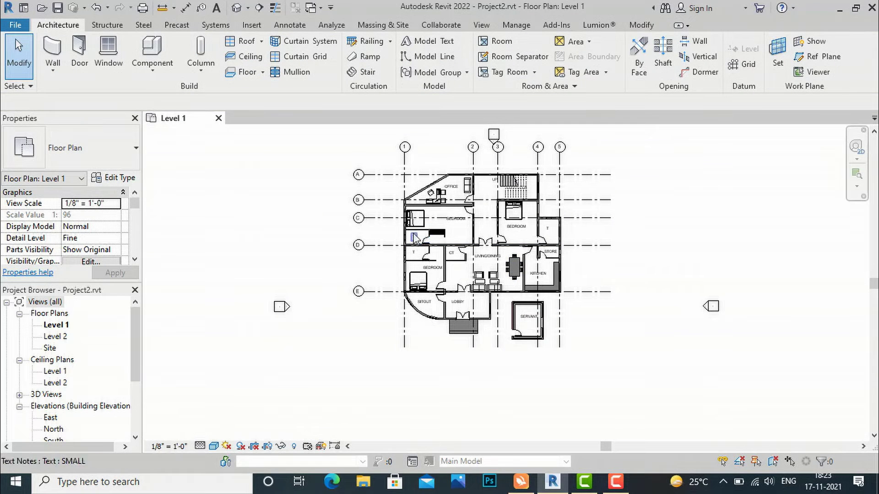
Step: Try to place a 12 x 18 concrete structural column at the grid B–1 wall corner, using a depth constraint with Level 2 and Unconnected
{"action": "scroll", "coordinate": [396, 189], "scroll_direction": "up", "scroll_amount": 2}
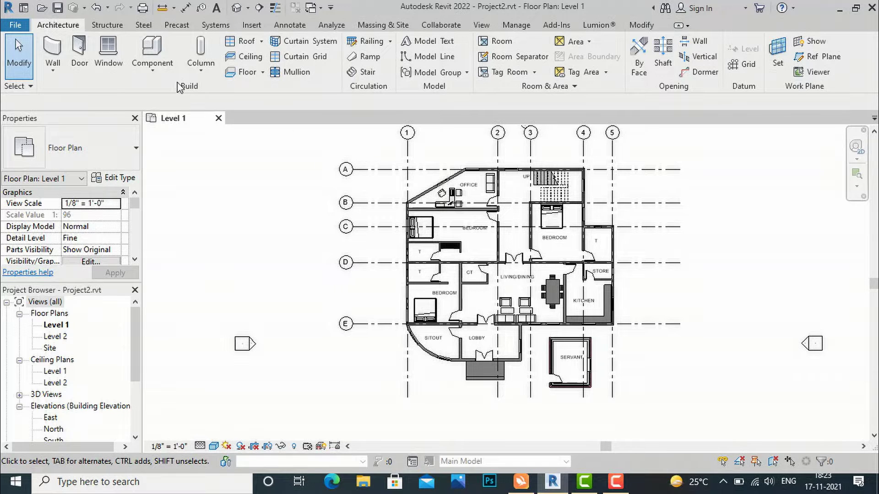
{"action": "left_click", "coordinate": [203, 72]}
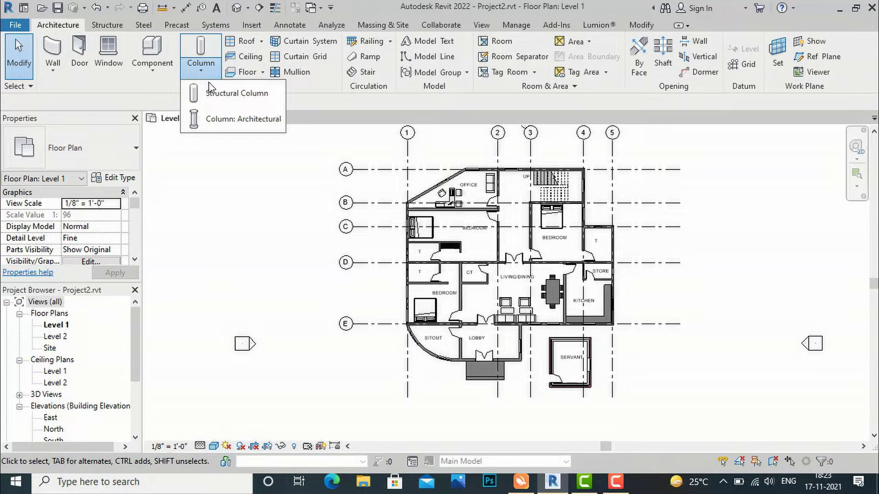
{"action": "left_click", "coordinate": [212, 91]}
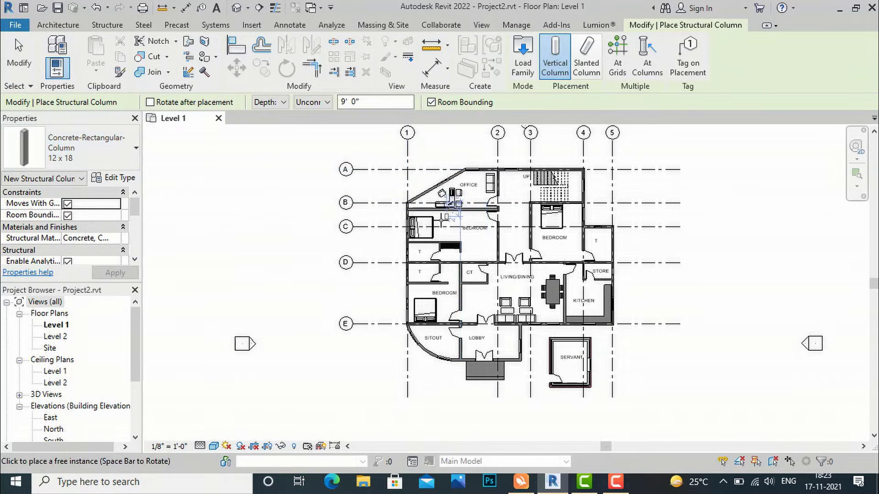
{"action": "scroll", "coordinate": [408, 204], "scroll_direction": "up", "scroll_amount": 10}
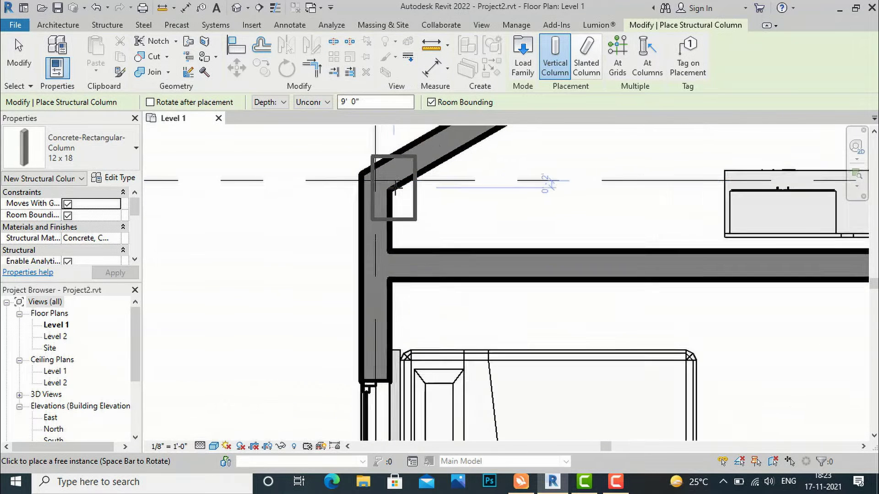
{"action": "scroll", "coordinate": [396, 187], "scroll_direction": "up", "scroll_amount": 2}
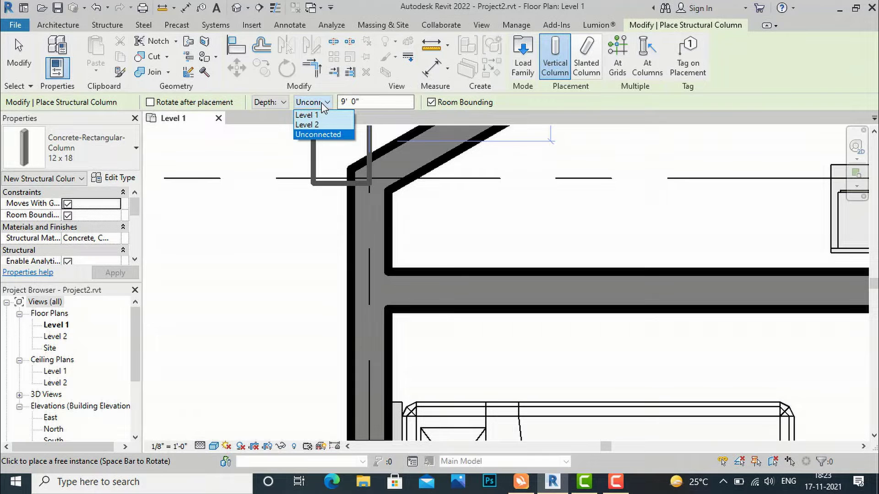
{"action": "left_click", "coordinate": [319, 125]}
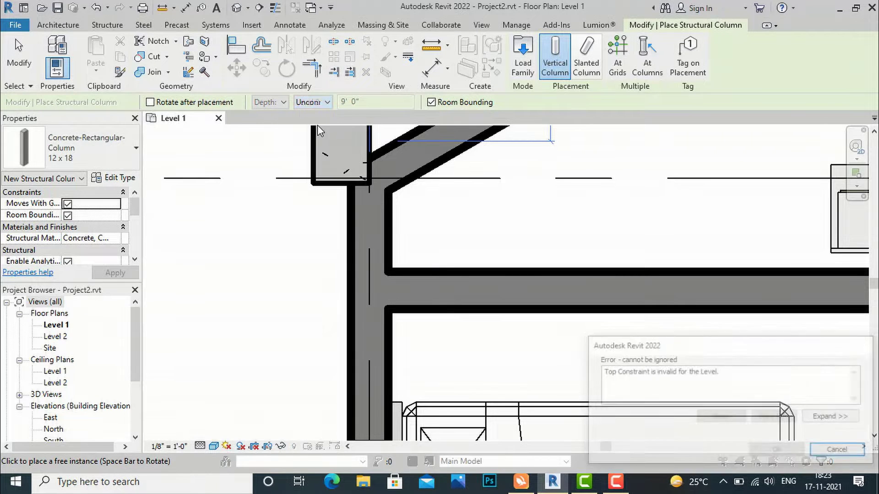
{"action": "left_click", "coordinate": [840, 451]}
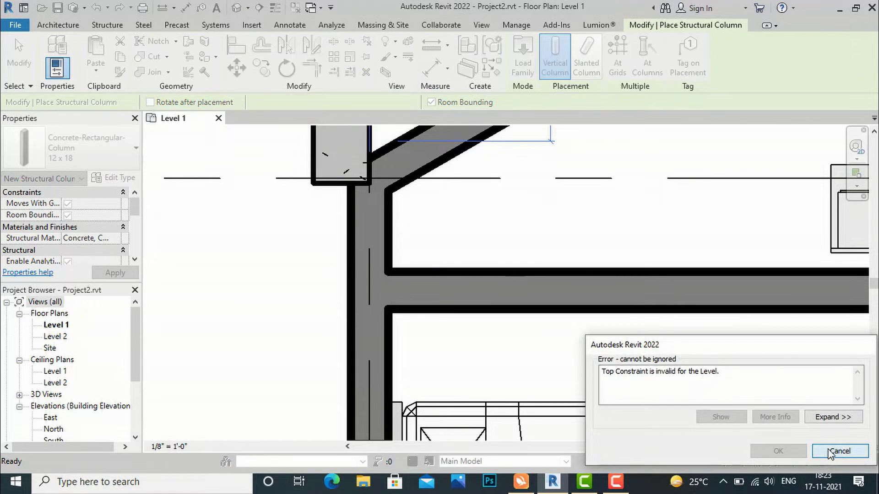
{"action": "left_click", "coordinate": [378, 208]}
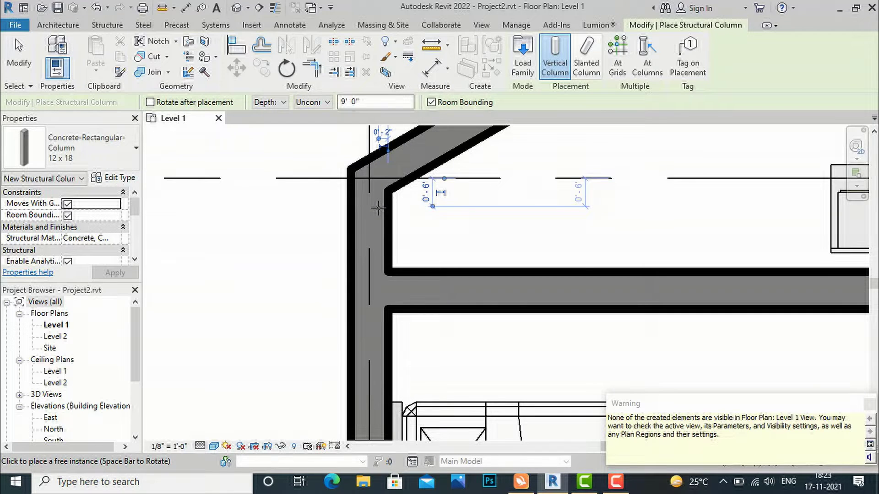
{"action": "key", "text": "Escape"}
Step: Place a 12 x 18 concrete structural column at the grid B–1 wall corner, with its height set to Level 2
{"action": "scroll", "coordinate": [477, 222], "scroll_direction": "down", "scroll_amount": 3}
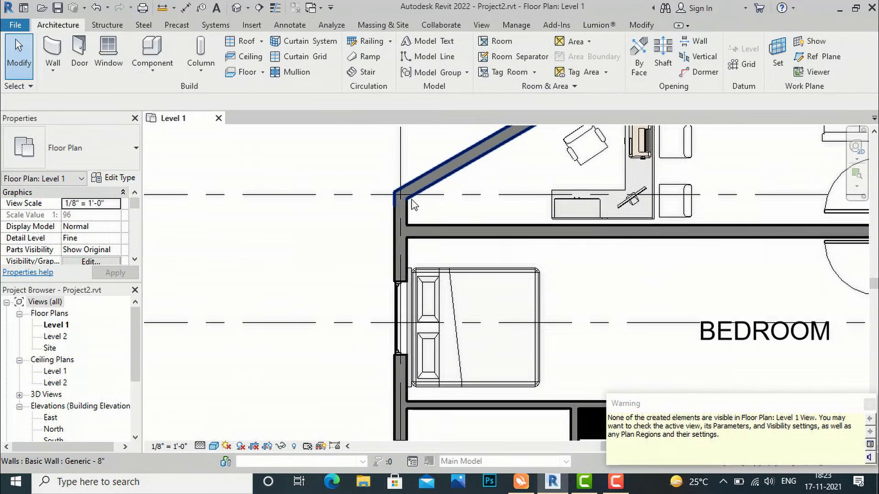
{"action": "scroll", "coordinate": [378, 181], "scroll_direction": "up", "scroll_amount": 4}
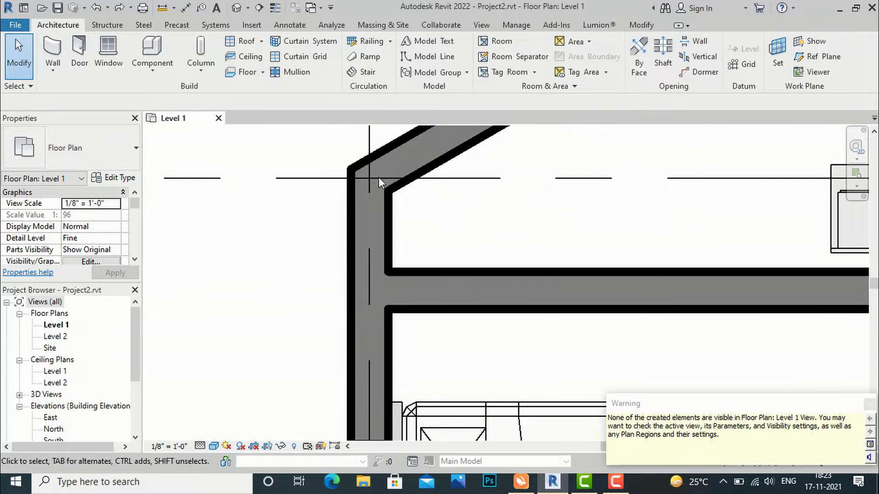
{"action": "left_click", "coordinate": [202, 75]}
{"action": "left_click", "coordinate": [220, 90]}
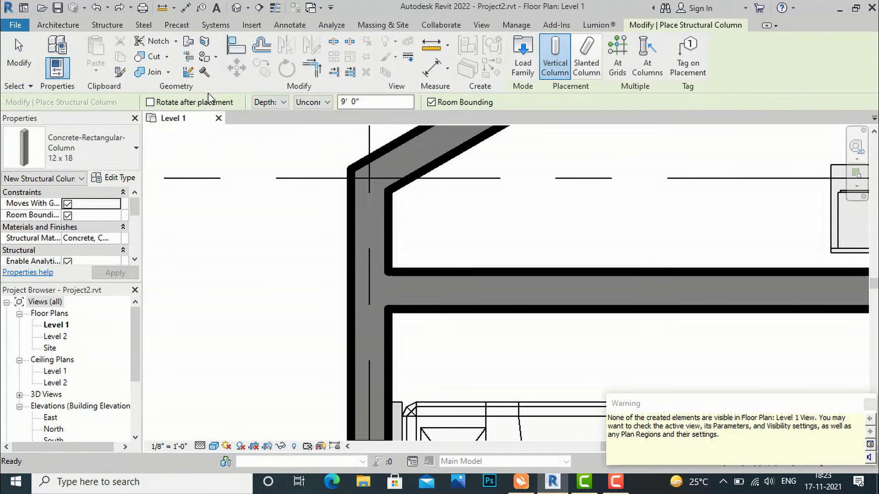
{"action": "scroll", "coordinate": [104, 208], "scroll_direction": "down", "scroll_amount": 3}
{"action": "scroll", "coordinate": [104, 208], "scroll_direction": "up", "scroll_amount": 3}
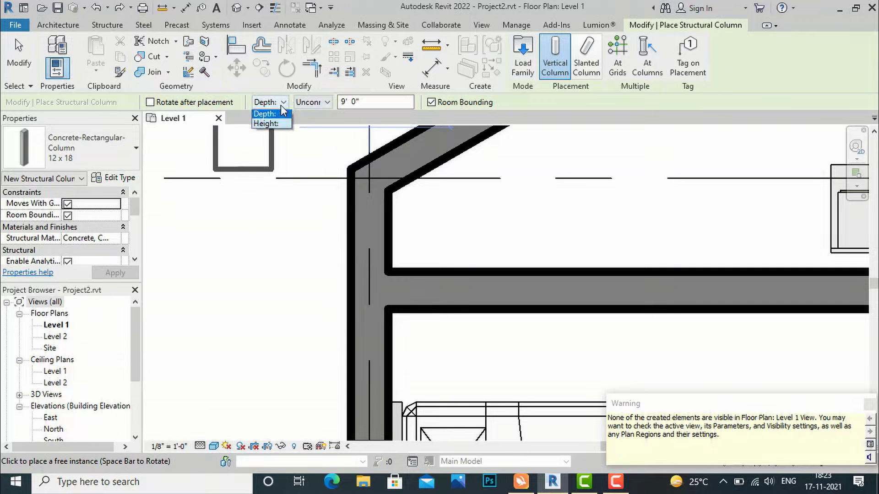
{"action": "left_click", "coordinate": [322, 124]}
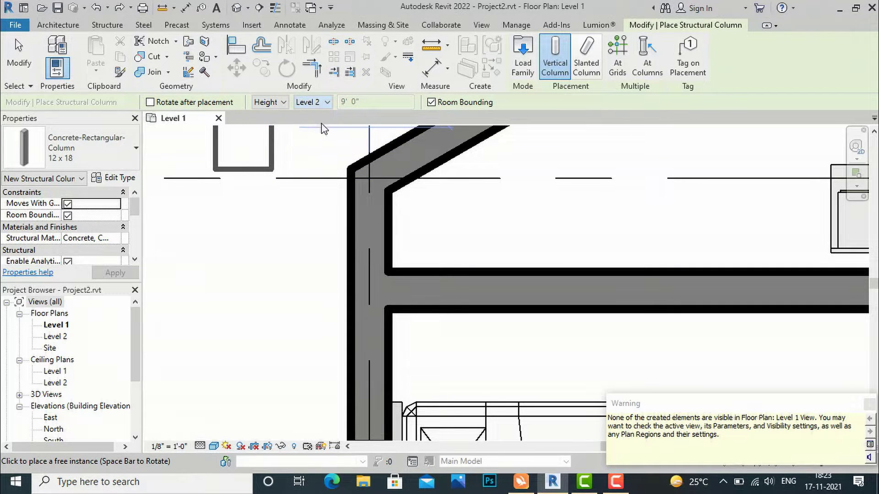
{"action": "left_click", "coordinate": [379, 200]}
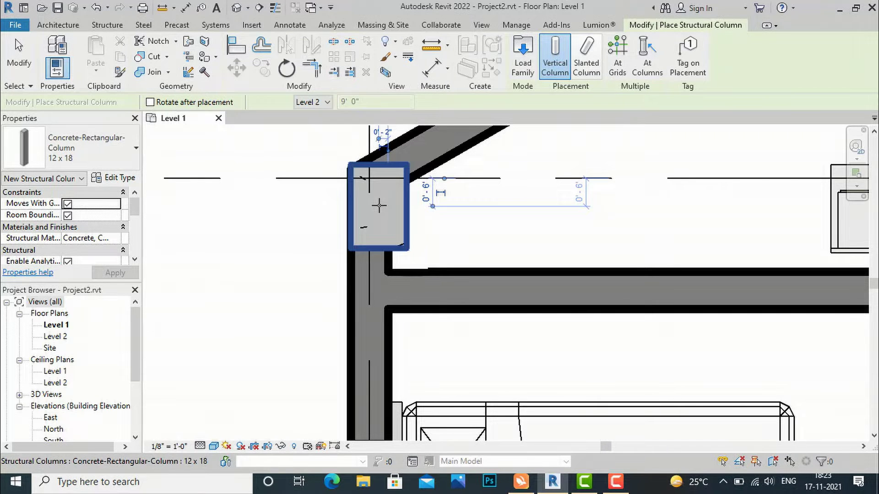
Step: Place a 12 x 18 structural column where grid C crosses the bedroom's exterior wall on grid 1
{"action": "scroll", "coordinate": [351, 163], "scroll_direction": "down", "scroll_amount": 4}
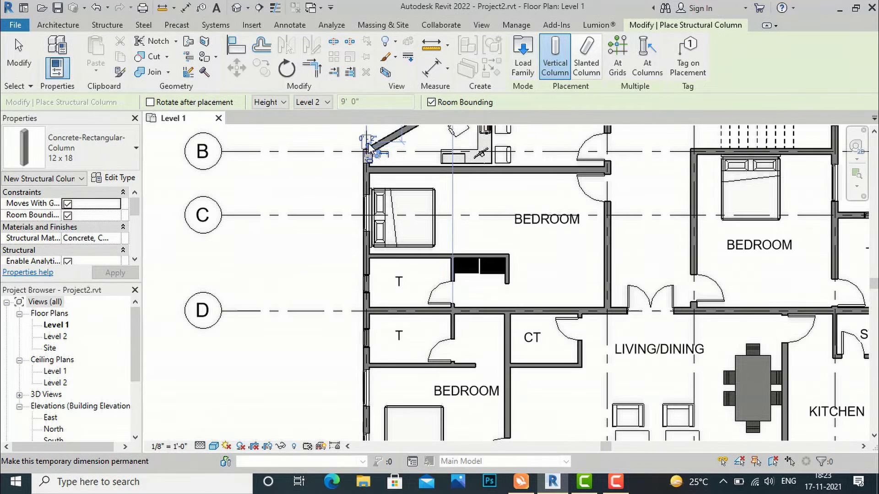
{"action": "scroll", "coordinate": [372, 204], "scroll_direction": "up", "scroll_amount": 5}
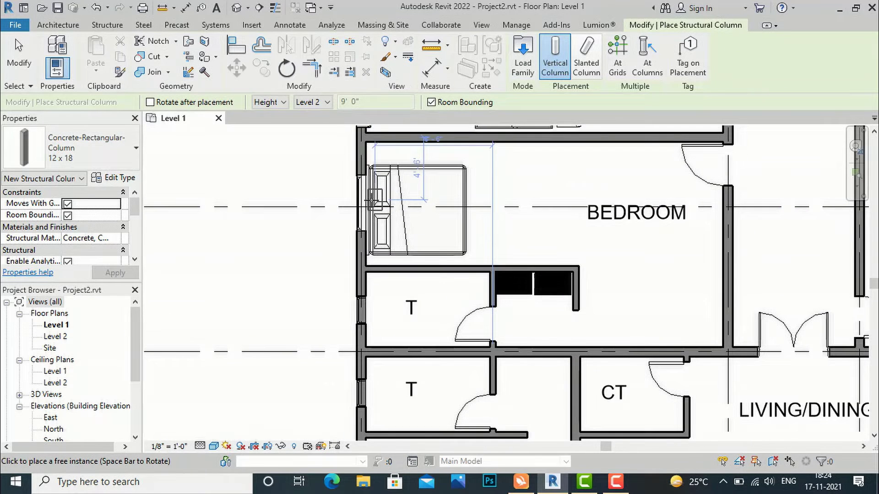
{"action": "scroll", "coordinate": [355, 218], "scroll_direction": "up", "scroll_amount": 3}
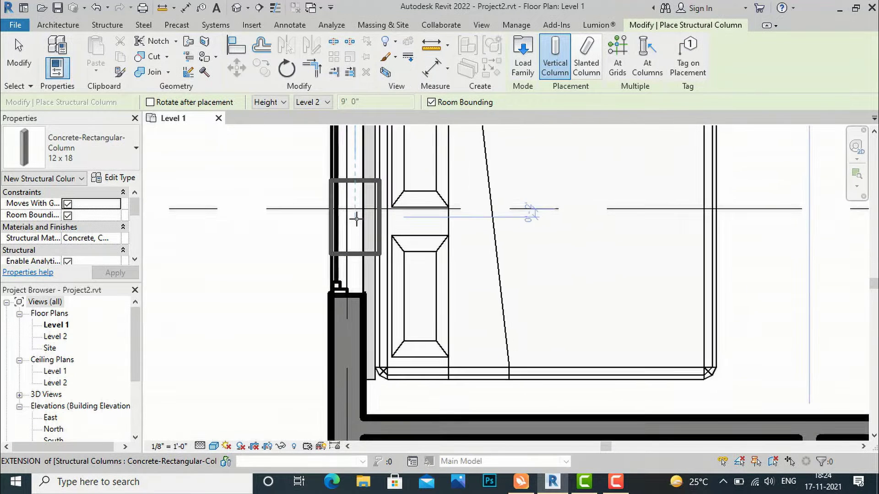
{"action": "left_click", "coordinate": [356, 218]}
{"action": "scroll", "coordinate": [320, 193], "scroll_direction": "down", "scroll_amount": 4}
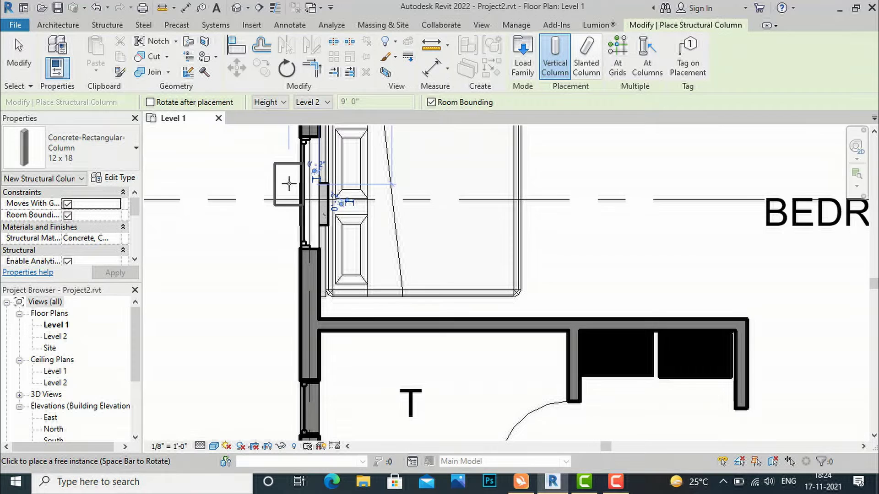
{"action": "scroll", "coordinate": [317, 177], "scroll_direction": "down", "scroll_amount": 3}
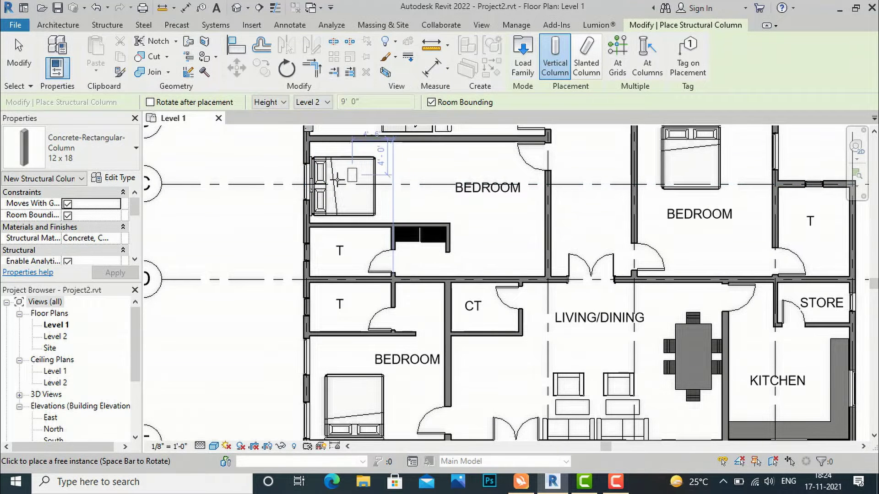
Step: Move the bedroom window on grid 1 up along the wall to clear the column at grid C
{"action": "key", "text": "Escape"}
{"action": "scroll", "coordinate": [302, 181], "scroll_direction": "up", "scroll_amount": 3}
{"action": "left_click", "coordinate": [310, 183]}
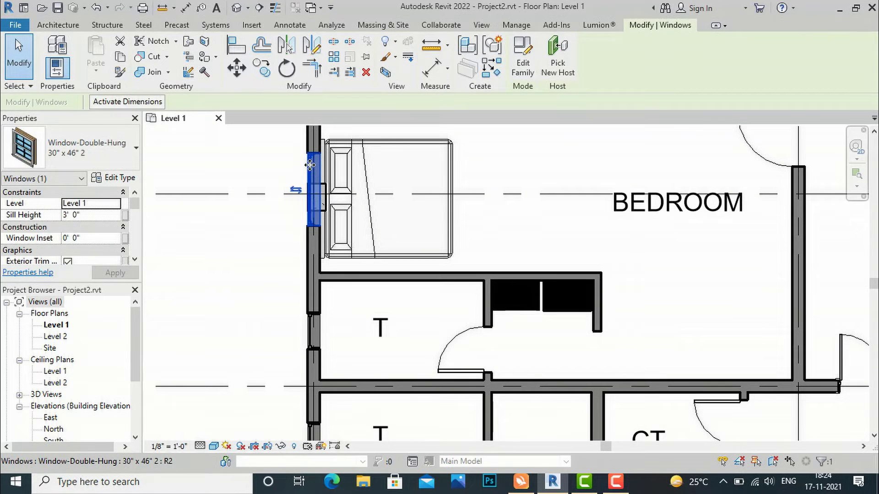
{"action": "left_click_drag", "start_coordinate": [310, 206], "coordinate": [311, 219]}
{"action": "left_click_drag", "start_coordinate": [313, 148], "coordinate": [314, 151]}
{"action": "scroll", "coordinate": [323, 188], "scroll_direction": "down", "scroll_amount": 2}
{"action": "scroll", "coordinate": [327, 194], "scroll_direction": "up", "scroll_amount": 2}
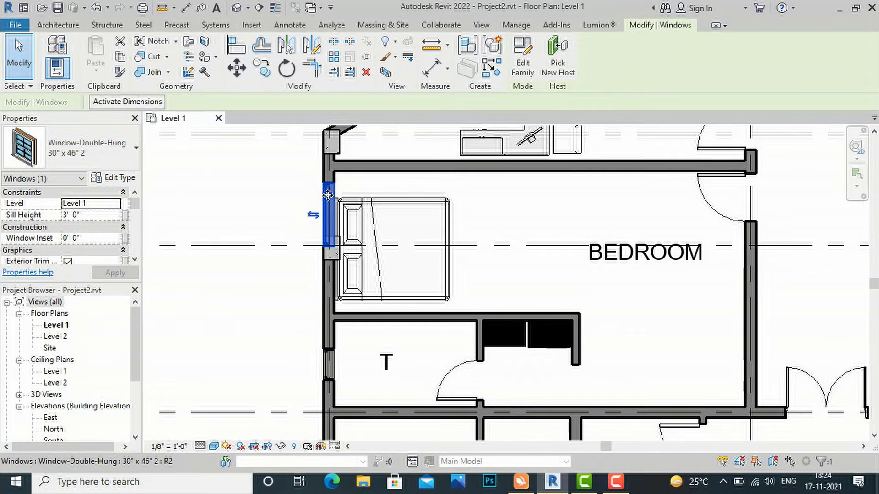
{"action": "left_click_drag", "start_coordinate": [327, 182], "coordinate": [326, 188]}
{"action": "key", "text": "Escape"}
Step: Restart structural column placement, declining to save the project and accepting a 30-minute save reminder interval
{"action": "scroll", "coordinate": [379, 190], "scroll_direction": "down", "scroll_amount": 1}
{"action": "scroll", "coordinate": [379, 190], "scroll_direction": "down", "scroll_amount": 2}
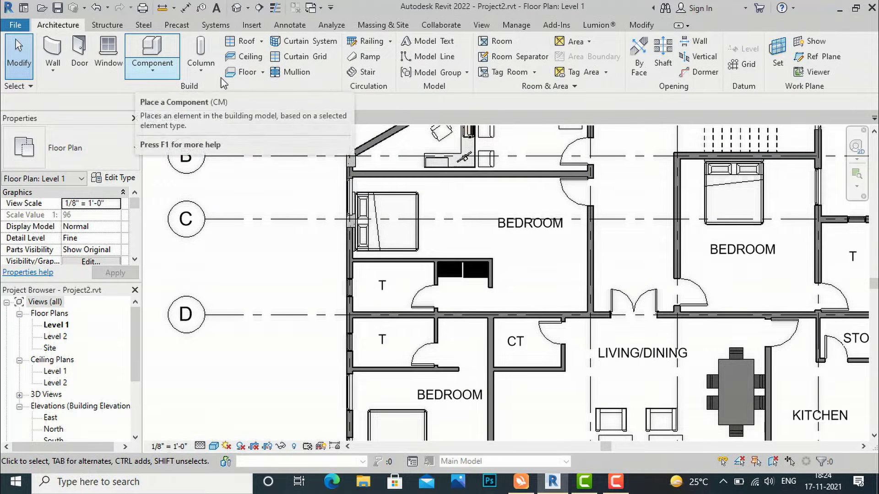
{"action": "left_click", "coordinate": [201, 73]}
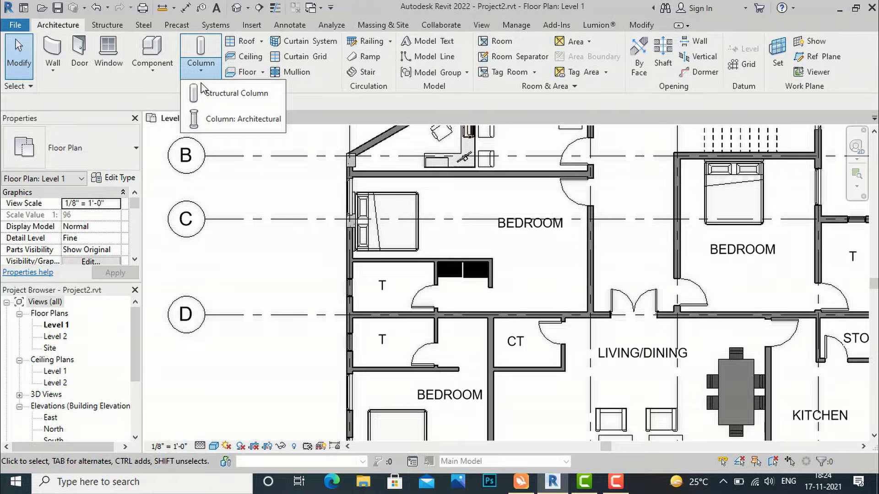
{"action": "left_click", "coordinate": [229, 88]}
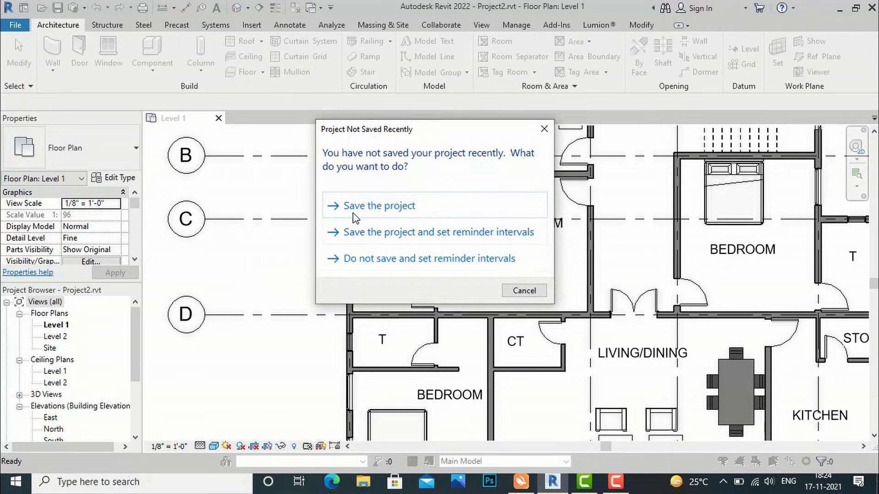
{"action": "left_click", "coordinate": [362, 259]}
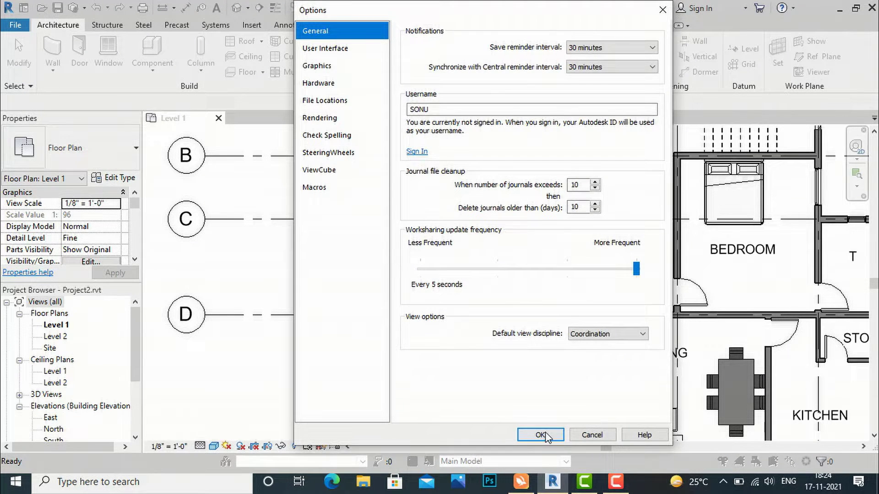
{"action": "left_click", "coordinate": [552, 438]}
Step: Place a 12 x 18 structural column at the intersection of grids D and 1, between the two toilets
{"action": "scroll", "coordinate": [351, 264], "scroll_direction": "up", "scroll_amount": 5}
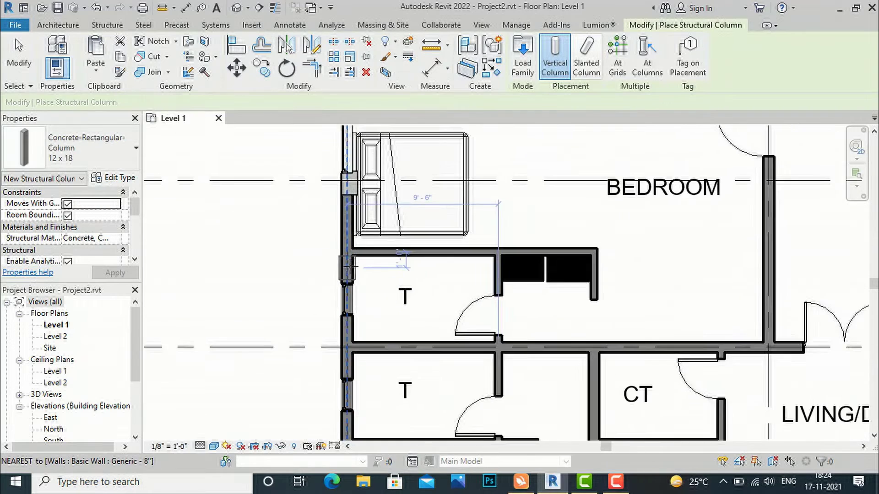
{"action": "scroll", "coordinate": [351, 264], "scroll_direction": "down", "scroll_amount": 4}
{"action": "scroll", "coordinate": [361, 303], "scroll_direction": "up", "scroll_amount": 3}
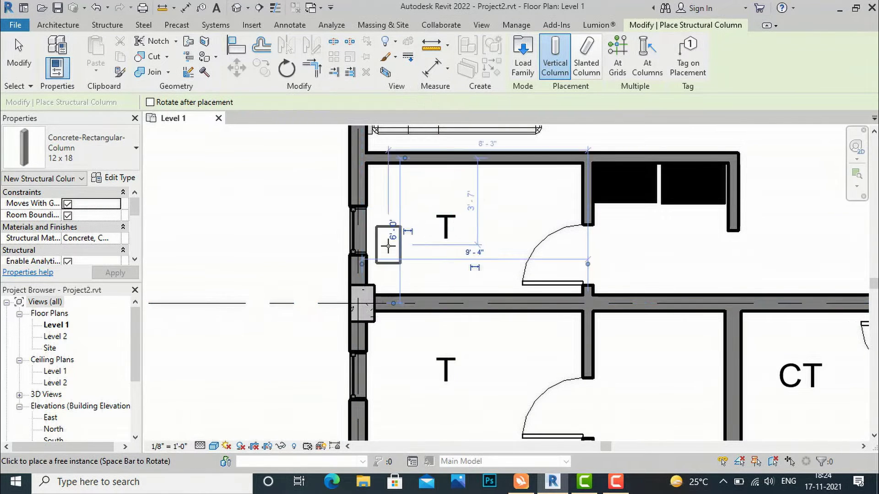
Step: Place a 12 x 18 structural column at the intersection of grids E and 1, where the curved sitout wall begins
{"action": "scroll", "coordinate": [362, 303], "scroll_direction": "down", "scroll_amount": 4}
{"action": "scroll", "coordinate": [380, 381], "scroll_direction": "up", "scroll_amount": 4}
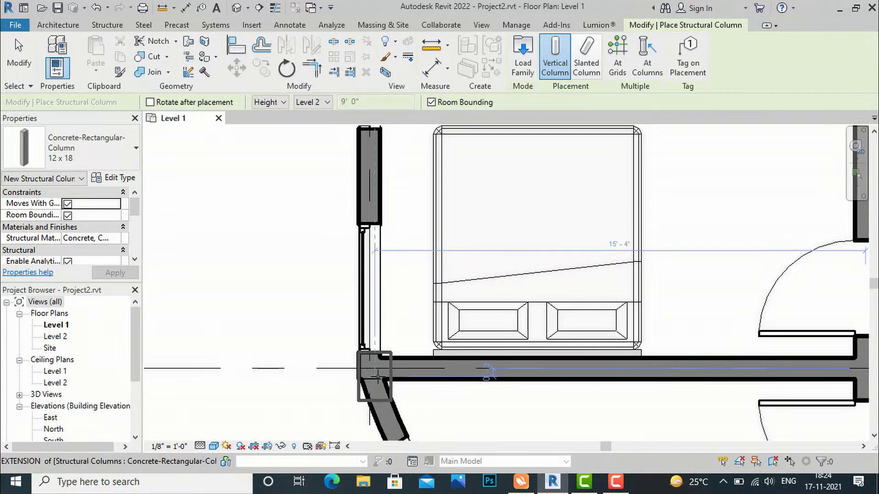
{"action": "scroll", "coordinate": [370, 377], "scroll_direction": "down", "scroll_amount": 5}
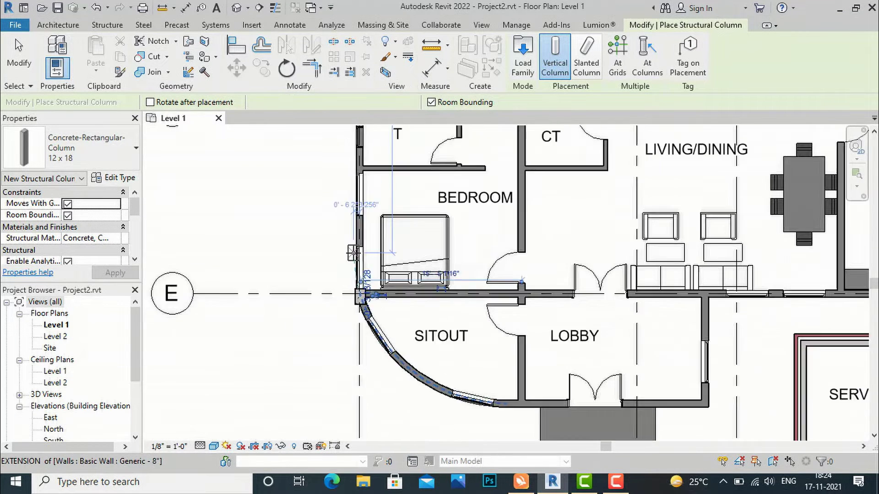
Step: Place 12 x 18 structural columns at the lobby's two front corners and at its right wall's junction with the grid E wall
{"action": "scroll", "coordinate": [473, 369], "scroll_direction": "up", "scroll_amount": 5}
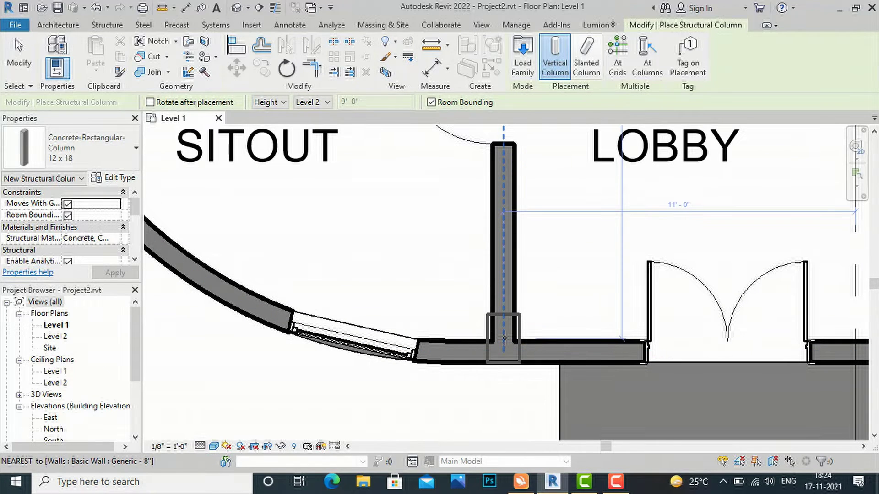
{"action": "scroll", "coordinate": [360, 292], "scroll_direction": "down", "scroll_amount": 4}
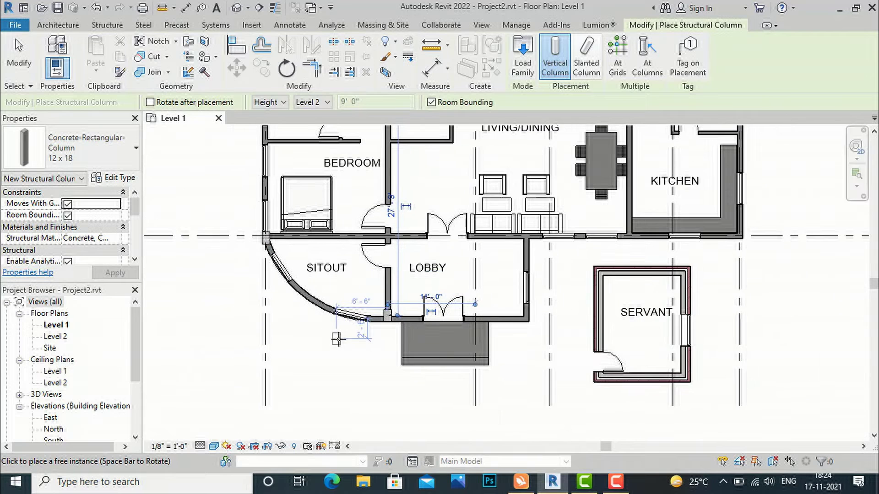
{"action": "scroll", "coordinate": [526, 319], "scroll_direction": "up", "scroll_amount": 6}
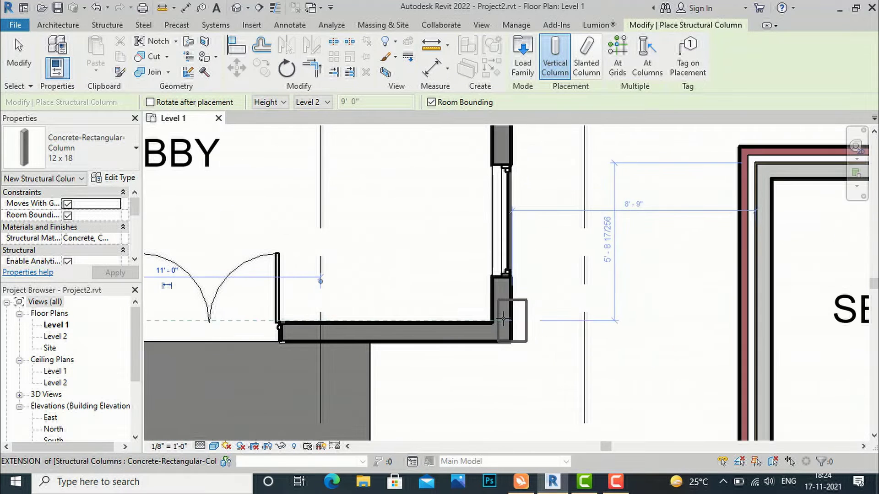
{"action": "scroll", "coordinate": [506, 357], "scroll_direction": "down", "scroll_amount": 3}
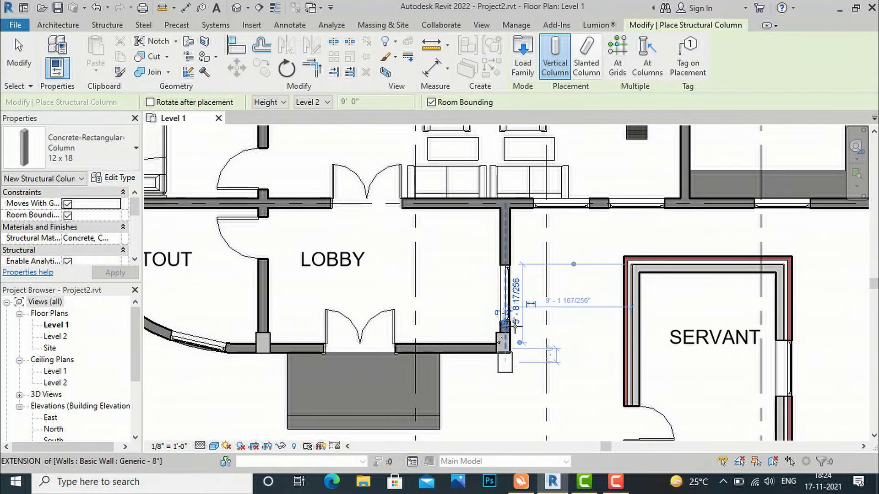
{"action": "scroll", "coordinate": [504, 206], "scroll_direction": "up", "scroll_amount": 2}
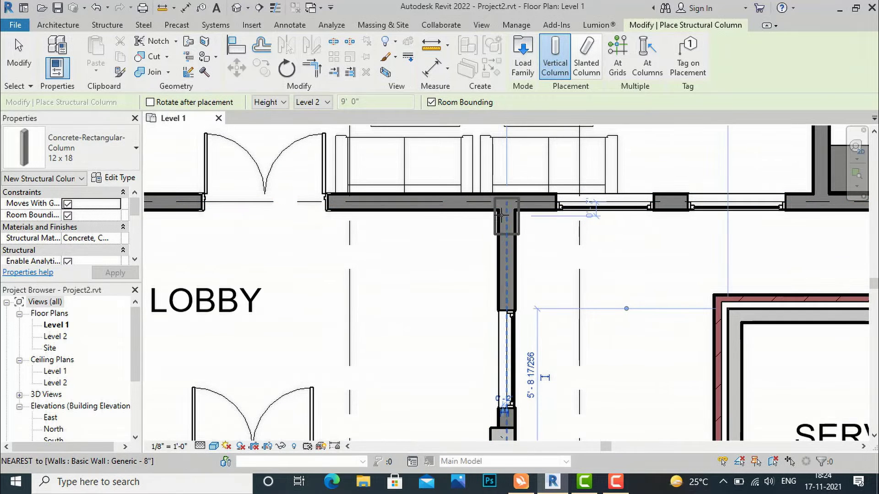
{"action": "scroll", "coordinate": [443, 218], "scroll_direction": "down", "scroll_amount": 3}
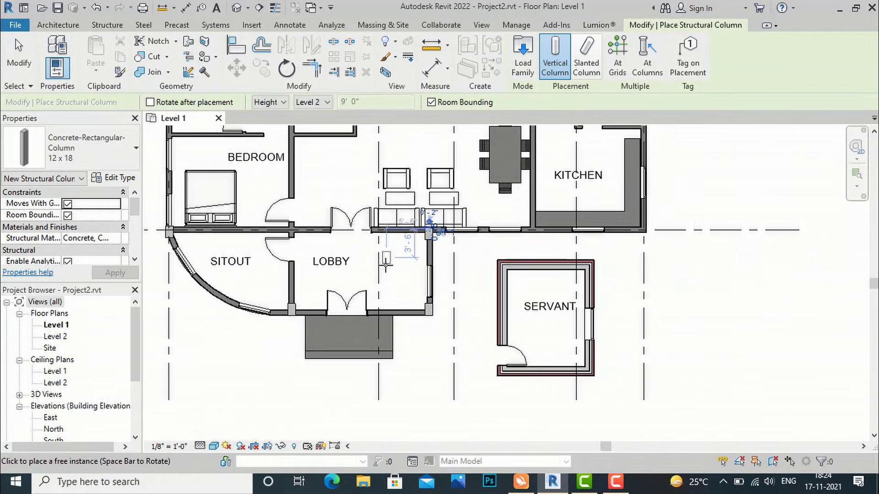
Step: Place a 12 x 18 structural column where grid 4 crosses the kitchen's grid E wall, and slide the overlapping window toward grid 5, clear of it
{"action": "scroll", "coordinate": [540, 242], "scroll_direction": "up", "scroll_amount": 2}
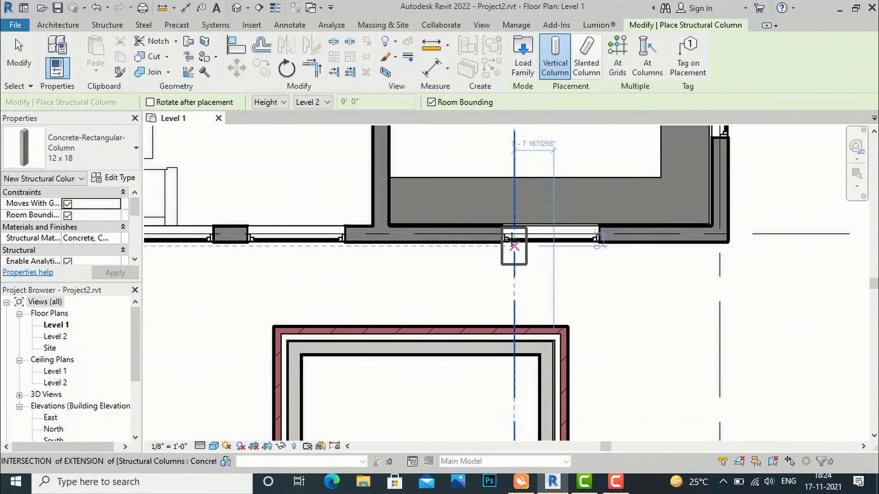
{"action": "left_click", "coordinate": [512, 222]}
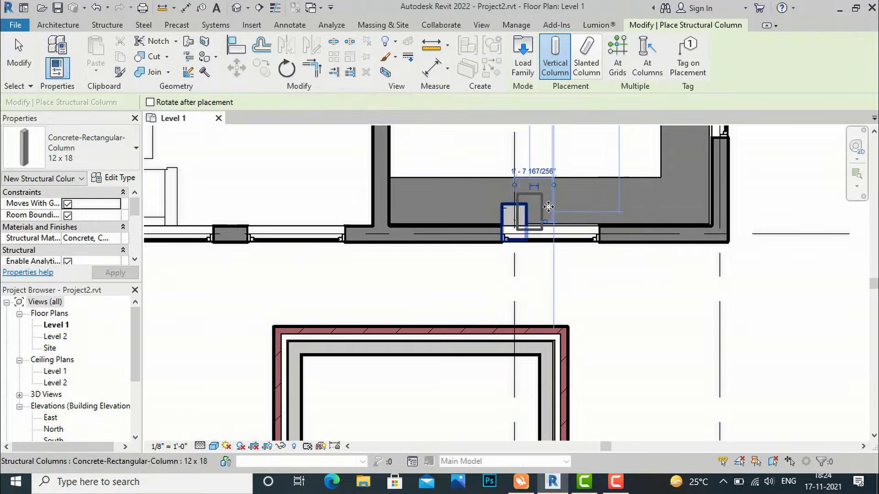
{"action": "key", "text": "Escape"}
{"action": "key", "text": "Escape"}
{"action": "left_click", "coordinate": [555, 231]}
{"action": "left_click_drag", "start_coordinate": [555, 231], "coordinate": [625, 231]}
{"action": "key", "text": "Escape"}
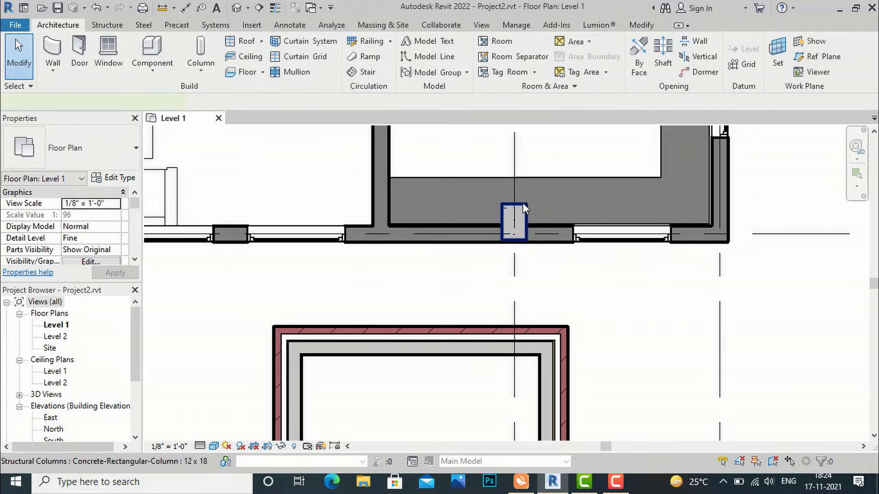
Step: Rotate the kitchen column at grids E and 4 by 90 degrees and shift it into the grid E wall
{"action": "left_click", "coordinate": [520, 213]}
{"action": "key", "text": "space"}
{"action": "scroll", "coordinate": [521, 212], "scroll_direction": "up", "scroll_amount": 2}
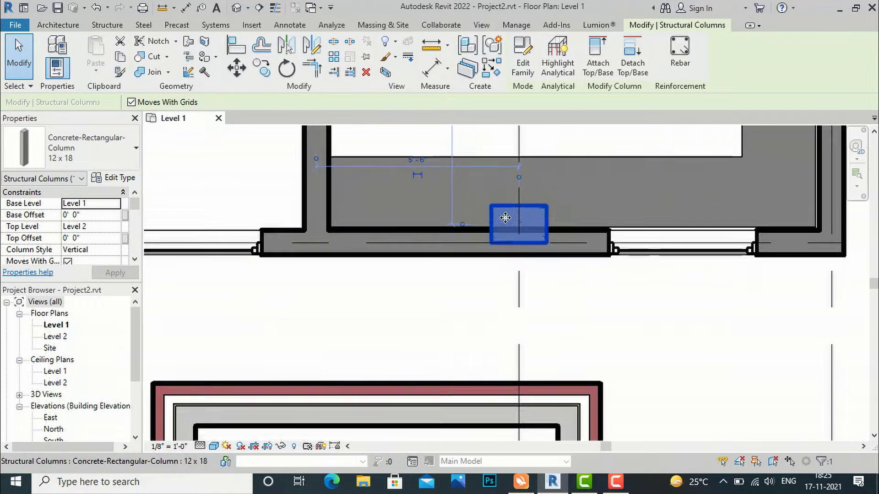
{"action": "left_click_drag", "start_coordinate": [552, 260], "coordinate": [555, 259]}
{"action": "scroll", "coordinate": [396, 298], "scroll_direction": "down", "scroll_amount": 2}
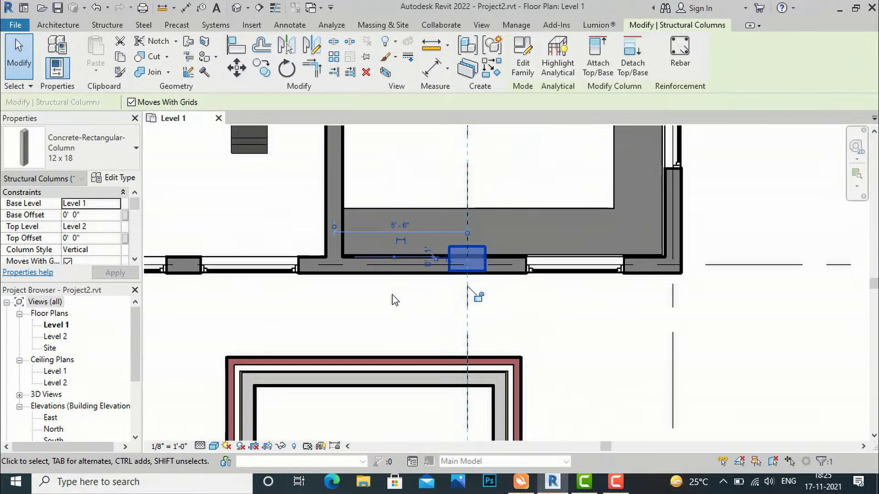
{"action": "scroll", "coordinate": [396, 298], "scroll_direction": "down", "scroll_amount": 2}
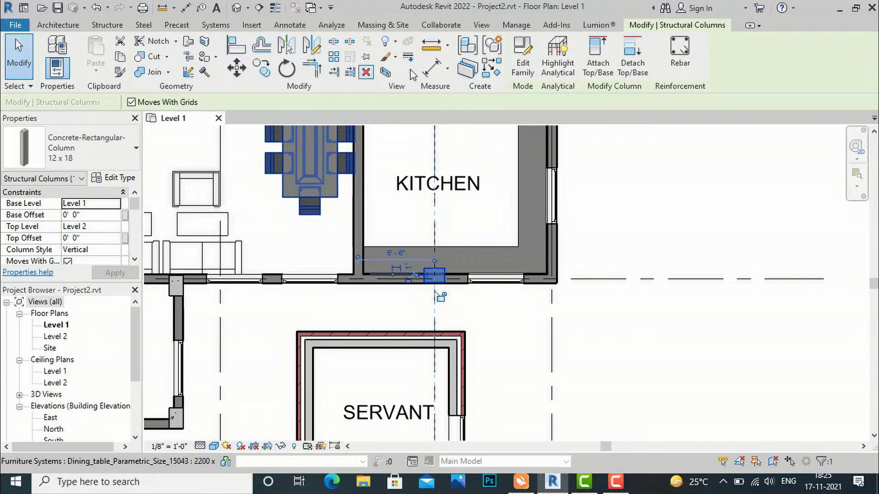
Step: Place 12 x 18 structural columns at the kitchen corner on grids E and 5 and at the store's wall junction on grids D and 5
{"action": "left_click", "coordinate": [53, 25]}
{"action": "left_click", "coordinate": [200, 66]}
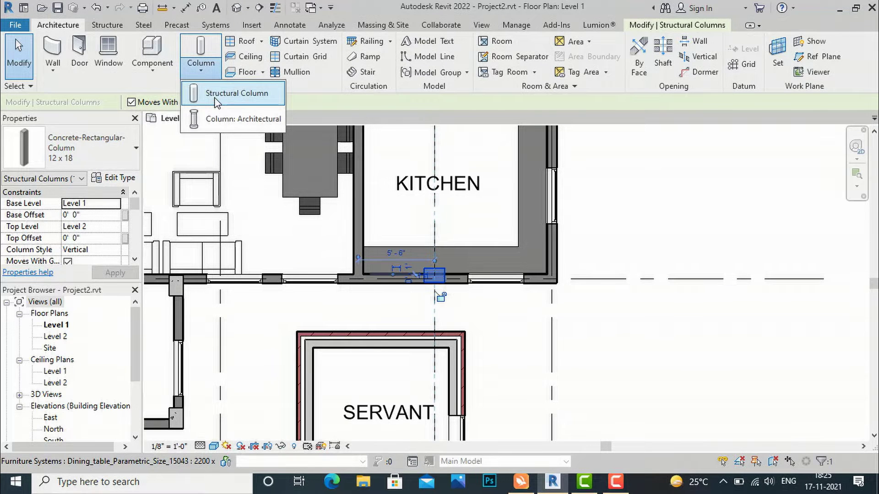
{"action": "left_click", "coordinate": [216, 94]}
{"action": "scroll", "coordinate": [548, 267], "scroll_direction": "up", "scroll_amount": 3}
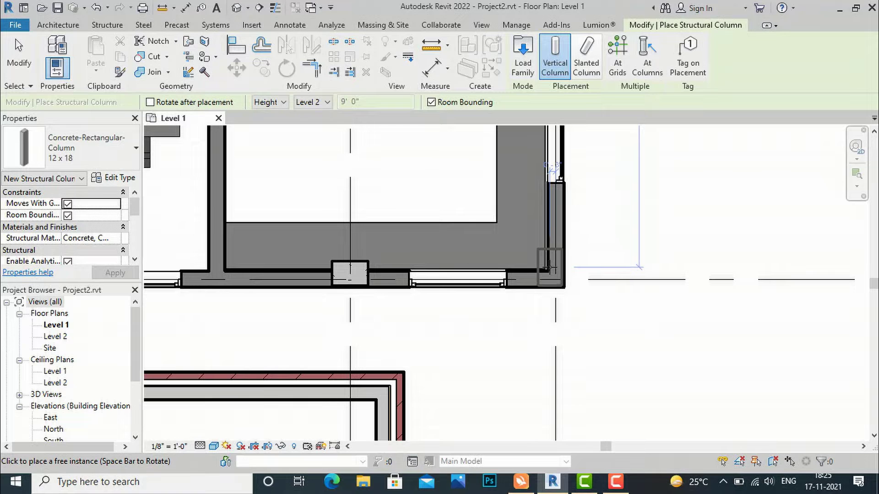
{"action": "scroll", "coordinate": [548, 267], "scroll_direction": "down", "scroll_amount": 5}
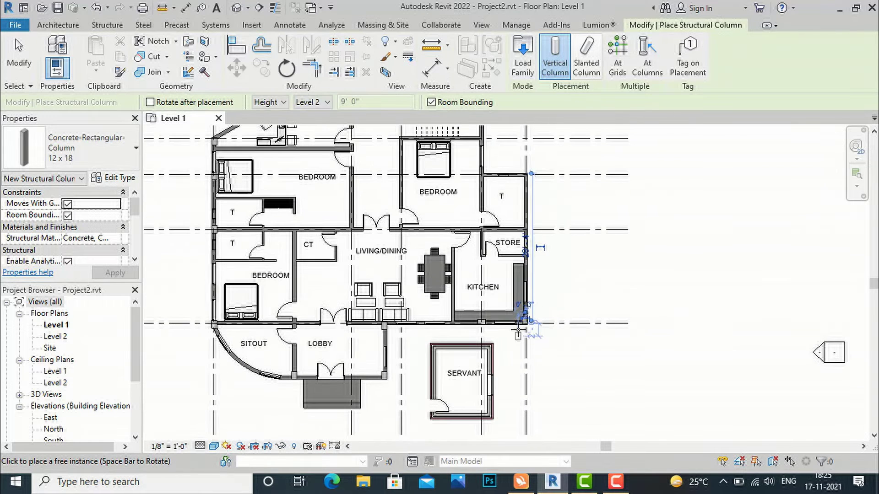
{"action": "scroll", "coordinate": [515, 229], "scroll_direction": "up", "scroll_amount": 5}
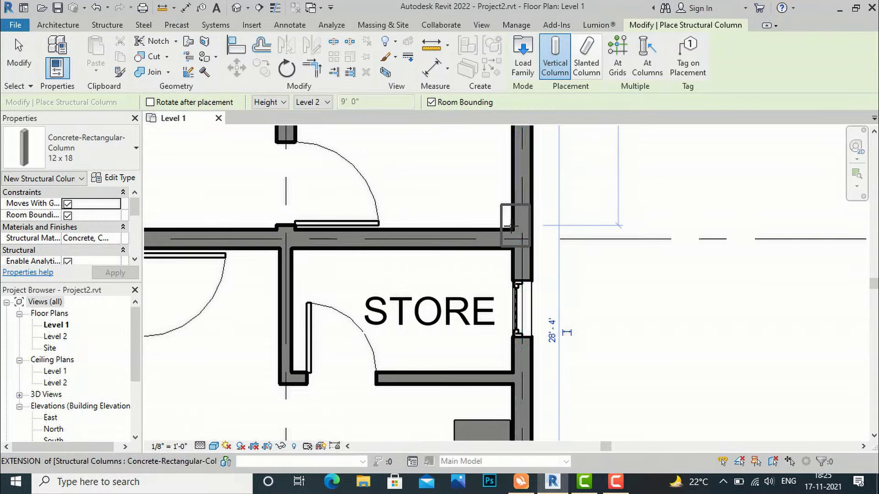
{"action": "scroll", "coordinate": [499, 281], "scroll_direction": "down", "scroll_amount": 4}
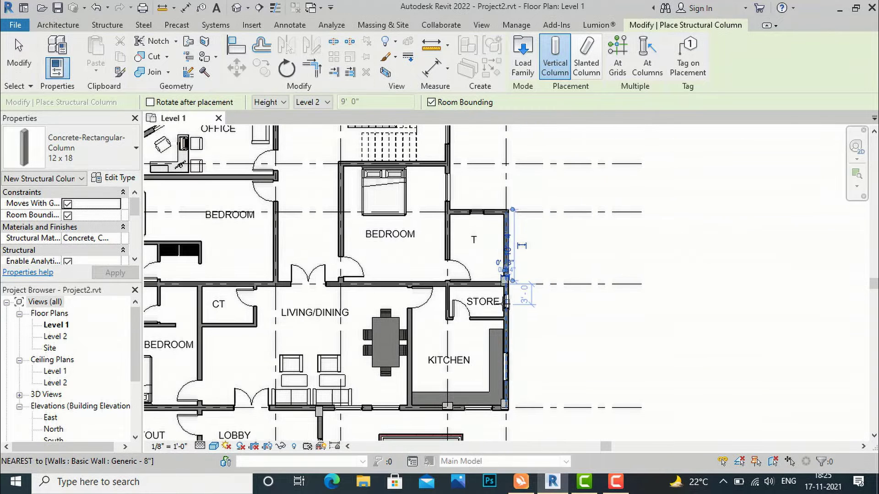
Step: Place 12 x 18 structural columns at the toilet's two upper corners, on grids C and 5 and grids C and 4
{"action": "scroll", "coordinate": [506, 215], "scroll_direction": "up", "scroll_amount": 4}
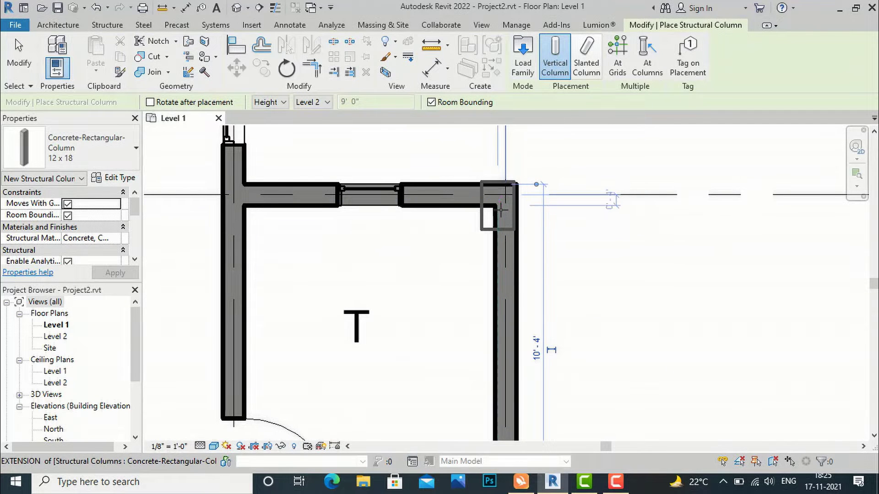
{"action": "left_click", "coordinate": [501, 210]}
{"action": "scroll", "coordinate": [499, 220], "scroll_direction": "down", "scroll_amount": 3}
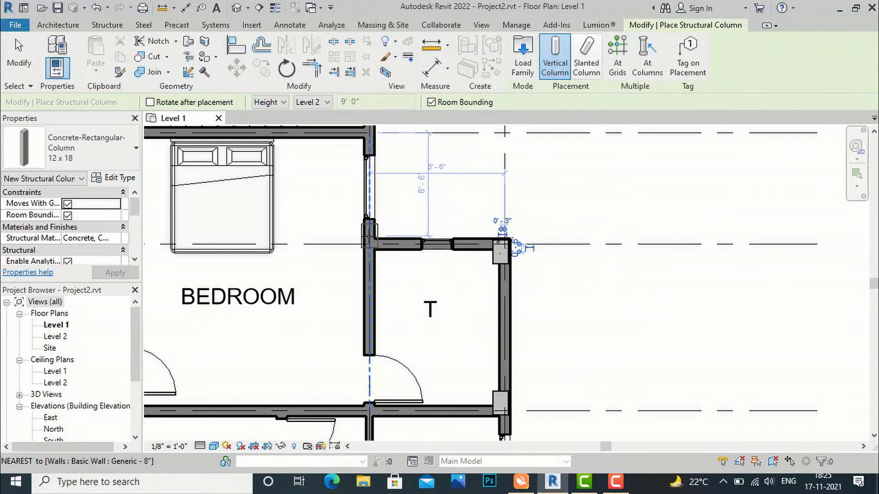
{"action": "scroll", "coordinate": [371, 250], "scroll_direction": "up", "scroll_amount": 3}
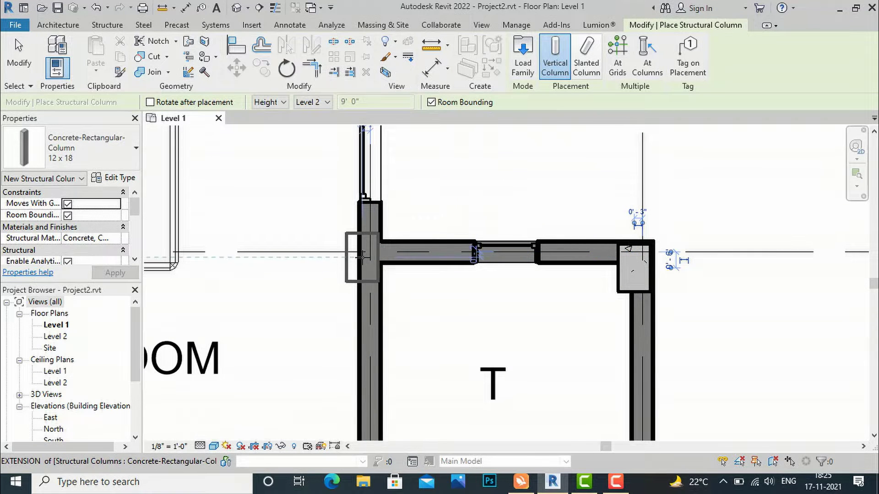
{"action": "left_click", "coordinate": [362, 257]}
Step: Place 12 x 18 structural columns at grids D and 4 and where the wall between sitout and lobby meets grid E, finishing column placement
{"action": "scroll", "coordinate": [447, 310], "scroll_direction": "down", "scroll_amount": 6}
{"action": "scroll", "coordinate": [424, 251], "scroll_direction": "up", "scroll_amount": 5}
{"action": "left_click", "coordinate": [440, 225]}
{"action": "scroll", "coordinate": [445, 256], "scroll_direction": "down", "scroll_amount": 5}
{"action": "scroll", "coordinate": [446, 255], "scroll_direction": "up", "scroll_amount": 8}
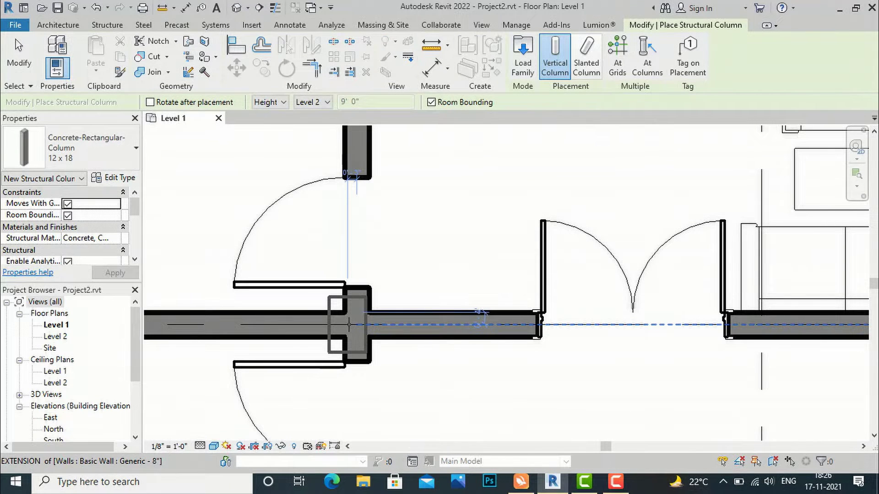
{"action": "scroll", "coordinate": [426, 270], "scroll_direction": "down", "scroll_amount": 5}
{"action": "key", "text": "Escape"}
{"action": "key", "text": "Escape"}
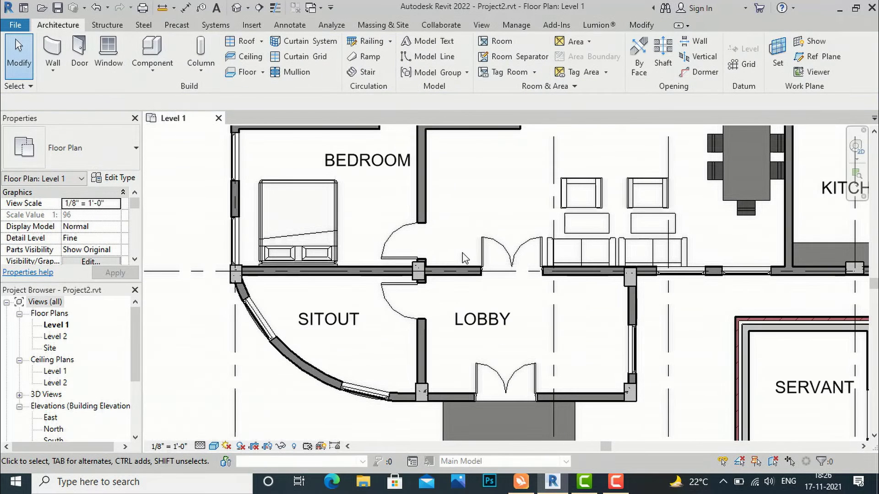
Step: Create a curved grid line by picking the centreline of the curved sitout wall with Pick Lines
{"action": "scroll", "coordinate": [465, 259], "scroll_direction": "down", "scroll_amount": 1}
{"action": "scroll", "coordinate": [469, 257], "scroll_direction": "down", "scroll_amount": 1}
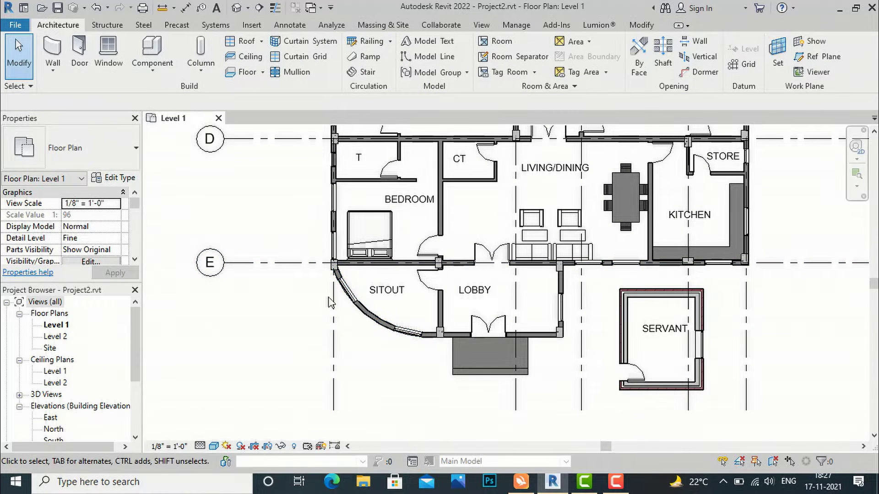
{"action": "left_click", "coordinate": [742, 65]}
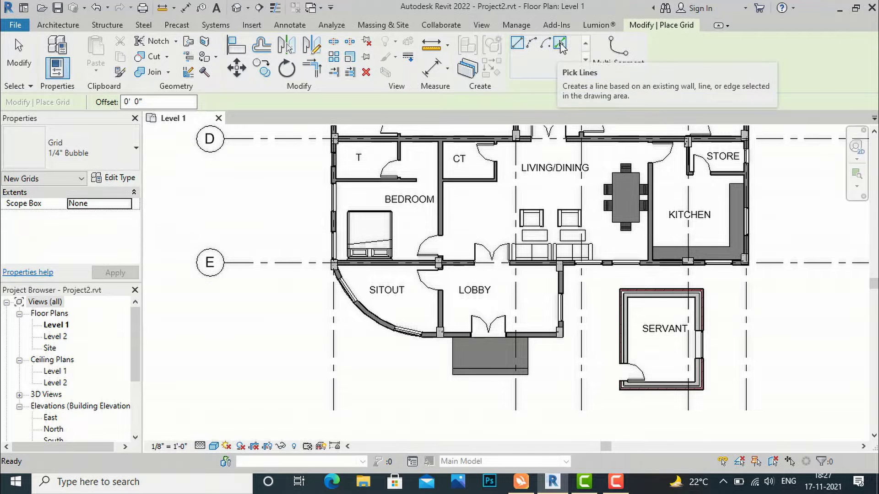
{"action": "scroll", "coordinate": [365, 331], "scroll_direction": "up", "scroll_amount": 5}
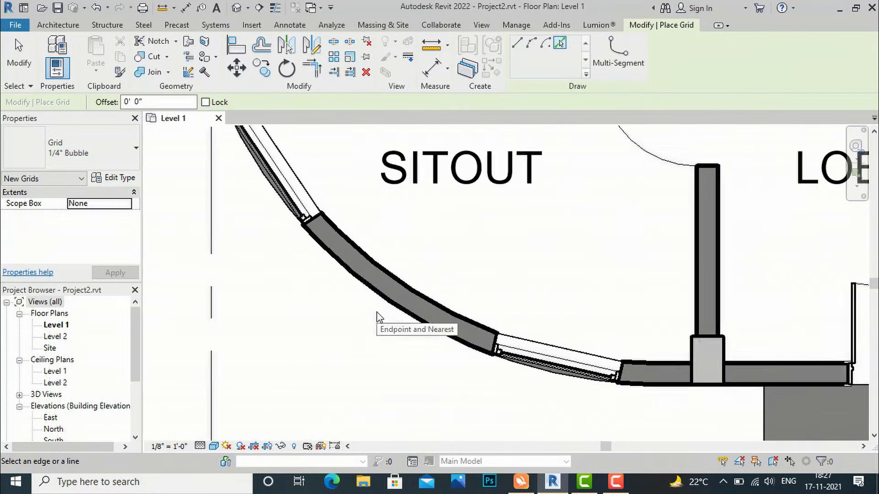
{"action": "left_click", "coordinate": [390, 284]}
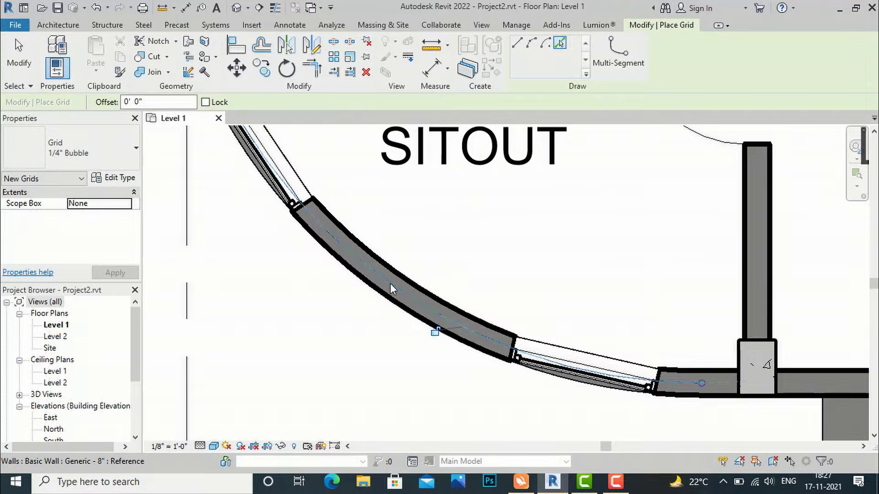
{"action": "scroll", "coordinate": [492, 386], "scroll_direction": "down", "scroll_amount": 2}
{"action": "scroll", "coordinate": [490, 385], "scroll_direction": "down", "scroll_amount": 2}
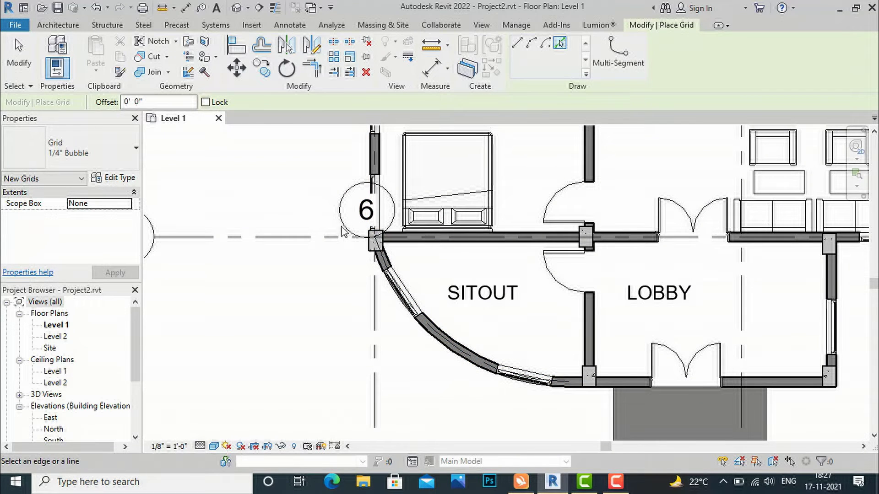
Step: Add an elbow to the curved sitout grid and move its bubble outside the building, clear of the corner column
{"action": "key", "text": "Escape"}
{"action": "key", "text": "Escape"}
{"action": "left_click", "coordinate": [387, 215]}
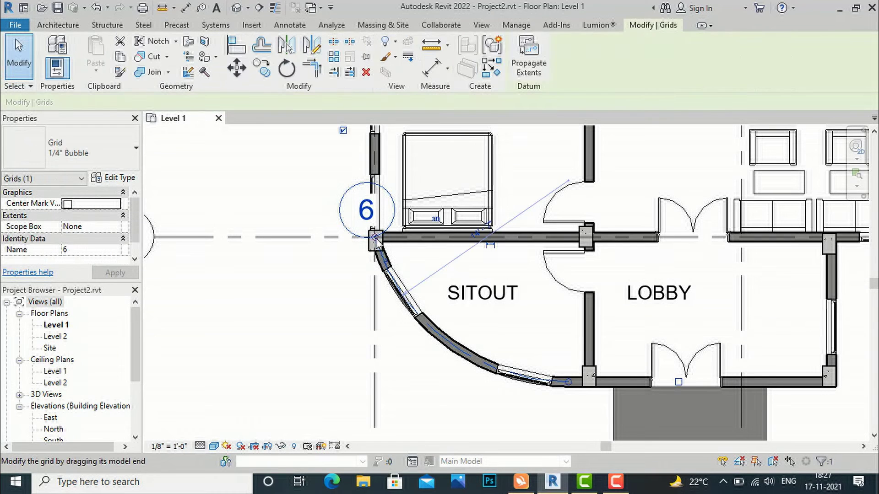
{"action": "left_click", "coordinate": [386, 264]}
{"action": "left_click_drag", "start_coordinate": [353, 261], "coordinate": [317, 280]}
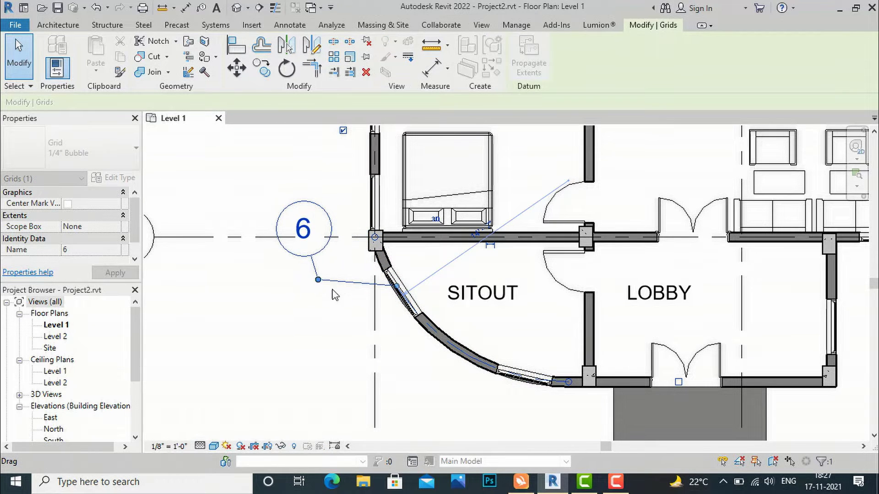
{"action": "key", "text": "Escape"}
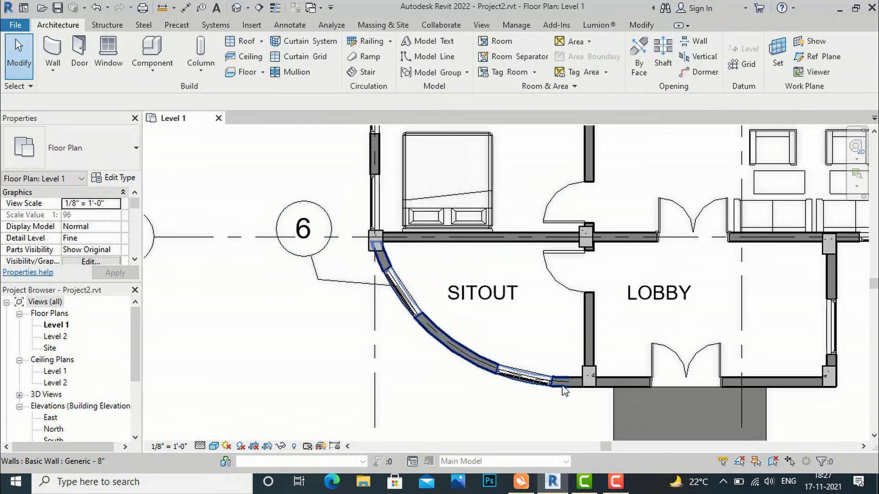
Step: Extend the curved sitout grid's free end past the sitout wall into the lobby
{"action": "left_click", "coordinate": [344, 281]}
{"action": "left_click_drag", "start_coordinate": [569, 381], "coordinate": [636, 333]}
{"action": "key", "text": "Escape"}
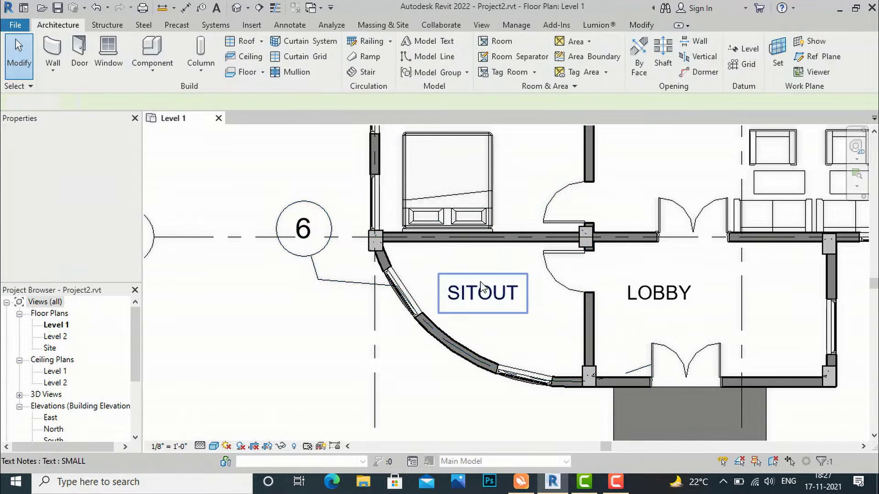
Step: Examine the whole Level 1 plan to review the columns and grid lines
{"action": "scroll", "coordinate": [378, 281], "scroll_direction": "down", "scroll_amount": 2}
{"action": "scroll", "coordinate": [425, 334], "scroll_direction": "down", "scroll_amount": 2}
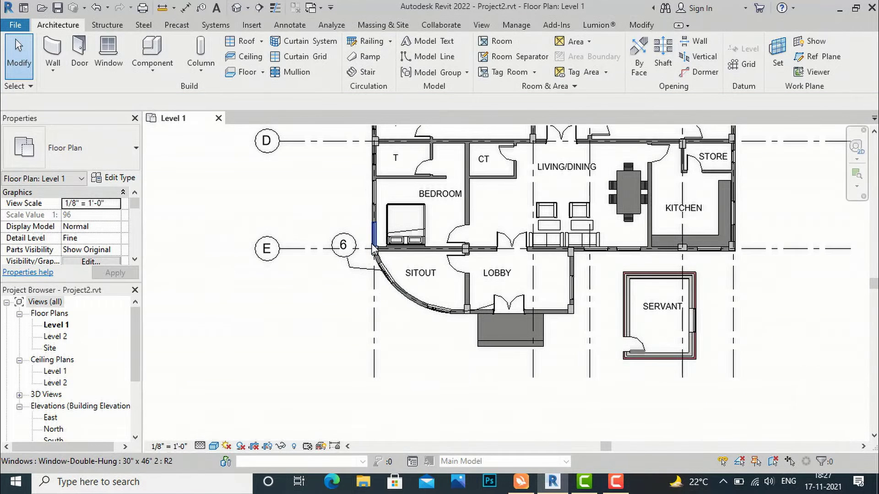
{"action": "scroll", "coordinate": [401, 324], "scroll_direction": "down", "scroll_amount": 1}
{"action": "scroll", "coordinate": [462, 353], "scroll_direction": "down", "scroll_amount": 2}
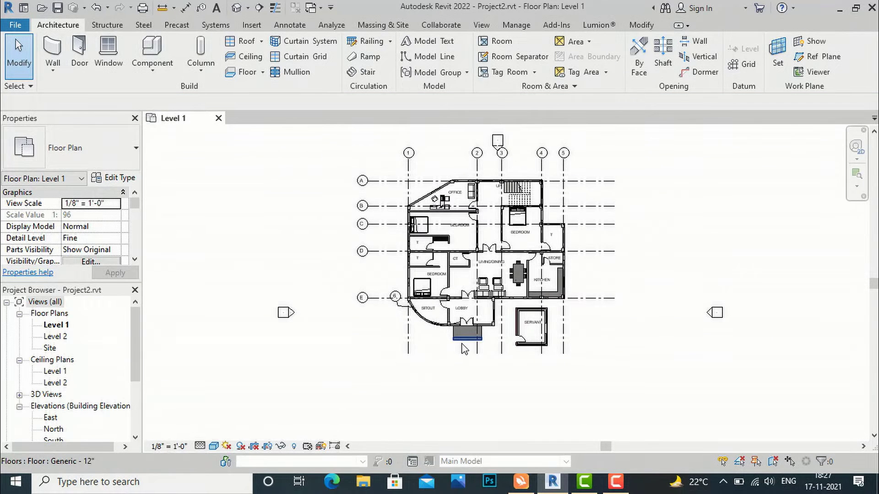
{"action": "scroll", "coordinate": [554, 229], "scroll_direction": "up", "scroll_amount": 1}
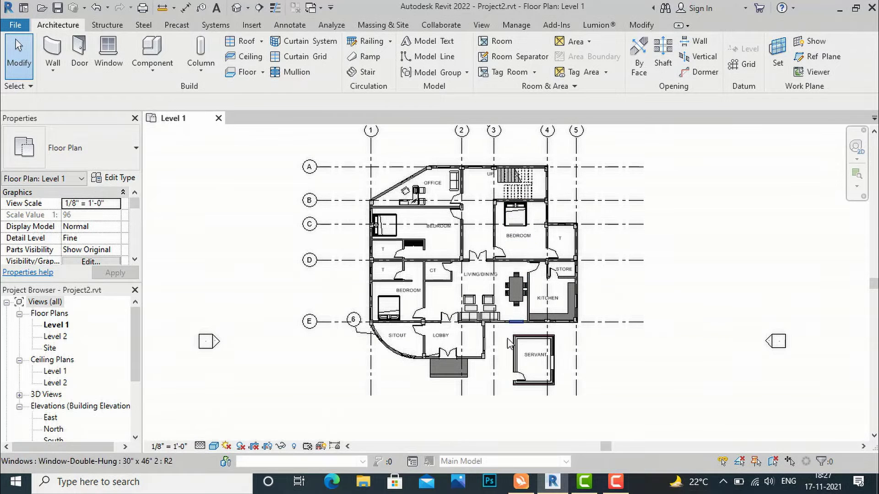
{"action": "scroll", "coordinate": [391, 352], "scroll_direction": "up", "scroll_amount": 1}
{"action": "scroll", "coordinate": [391, 352], "scroll_direction": "up", "scroll_amount": 1}
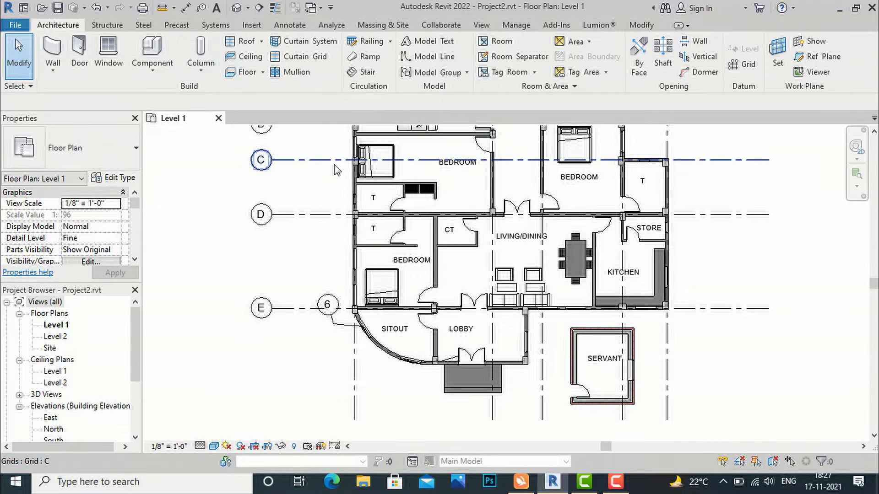
{"action": "scroll", "coordinate": [445, 268], "scroll_direction": "down", "scroll_amount": 1}
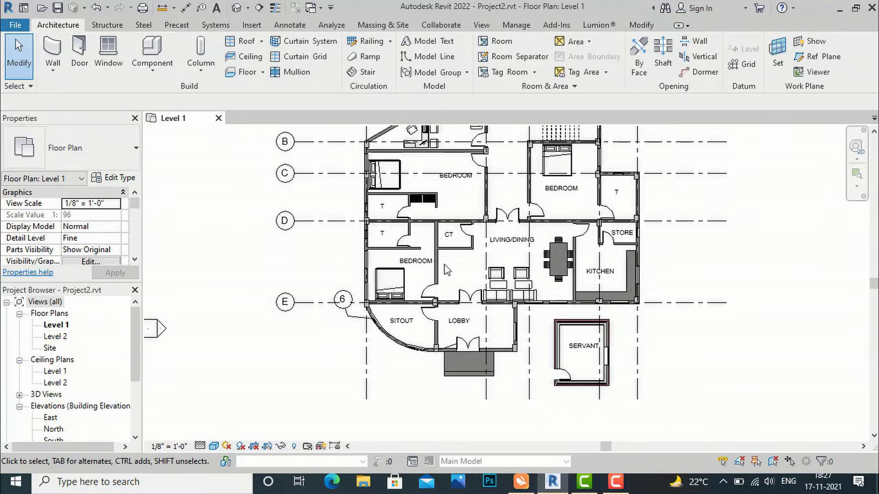
Step: Nudge the structural column at grids B and 1 slightly toward the outside of the wall
{"action": "scroll", "coordinate": [364, 145], "scroll_direction": "up", "scroll_amount": 4}
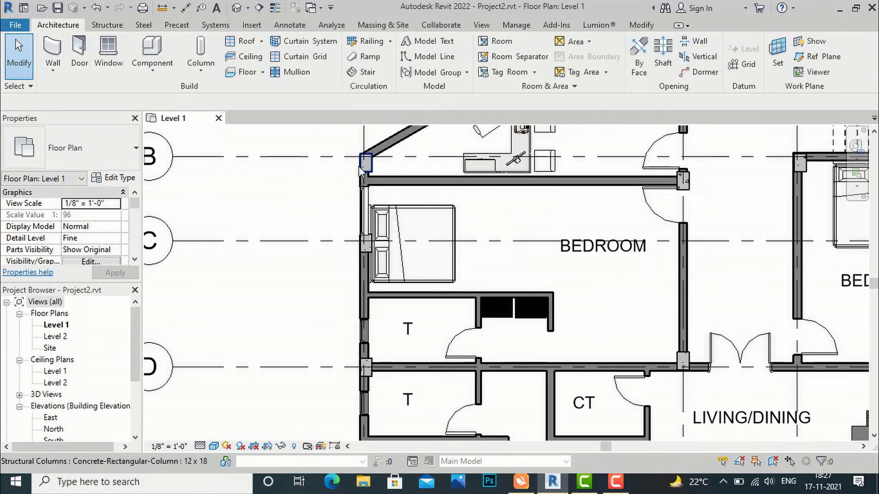
{"action": "left_click", "coordinate": [358, 167]}
{"action": "scroll", "coordinate": [361, 173], "scroll_direction": "up", "scroll_amount": 3}
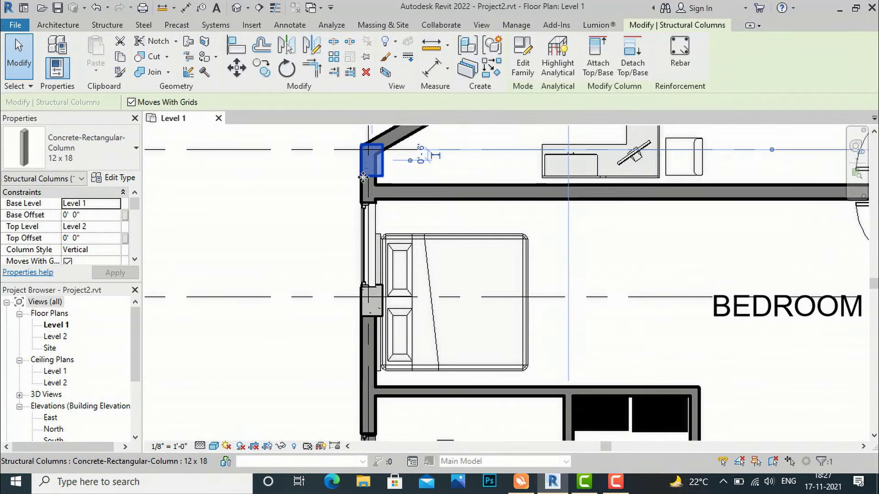
{"action": "left_click_drag", "start_coordinate": [363, 177], "coordinate": [358, 173]}
{"action": "left_click", "coordinate": [343, 206]}
{"action": "scroll", "coordinate": [345, 196], "scroll_direction": "down", "scroll_amount": 5}
{"action": "scroll", "coordinate": [346, 199], "scroll_direction": "down", "scroll_amount": 2}
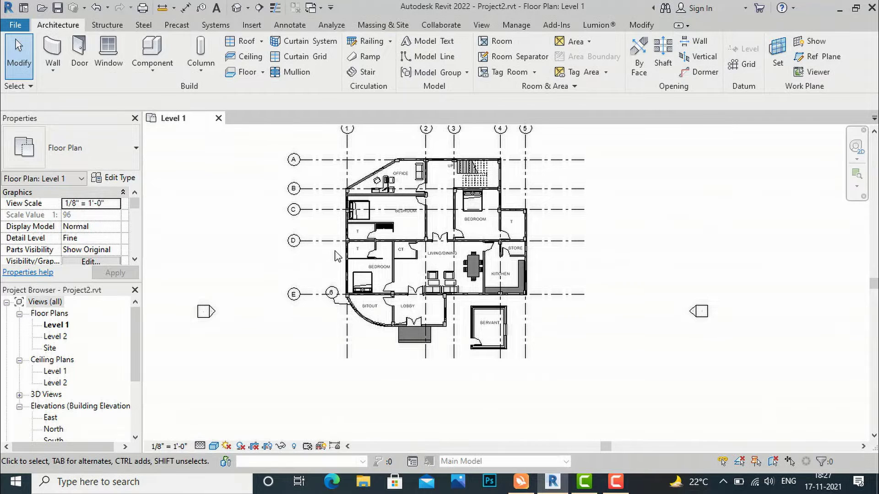
Step: Set the symbol of the 1/4" Bubble grid type to Grid Head - No Bubble, starting from grid A
{"action": "scroll", "coordinate": [318, 245], "scroll_direction": "up", "scroll_amount": 1}
{"action": "scroll", "coordinate": [302, 195], "scroll_direction": "up", "scroll_amount": 1}
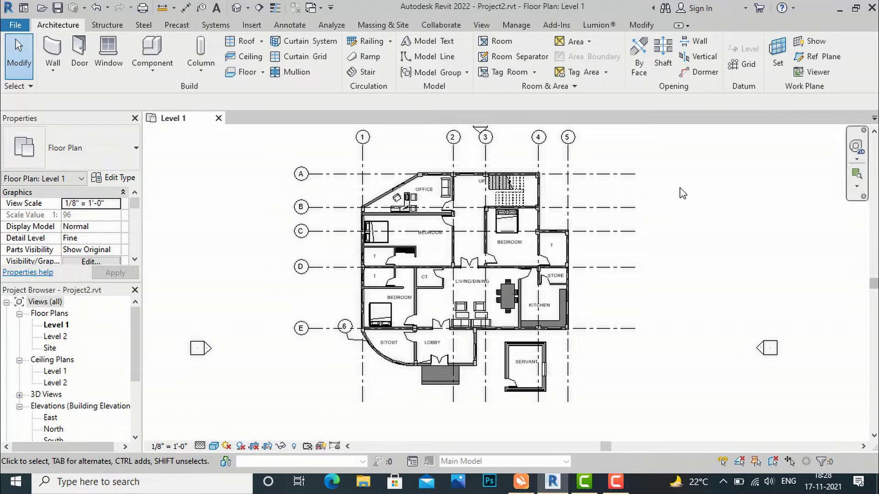
{"action": "left_click", "coordinate": [349, 174]}
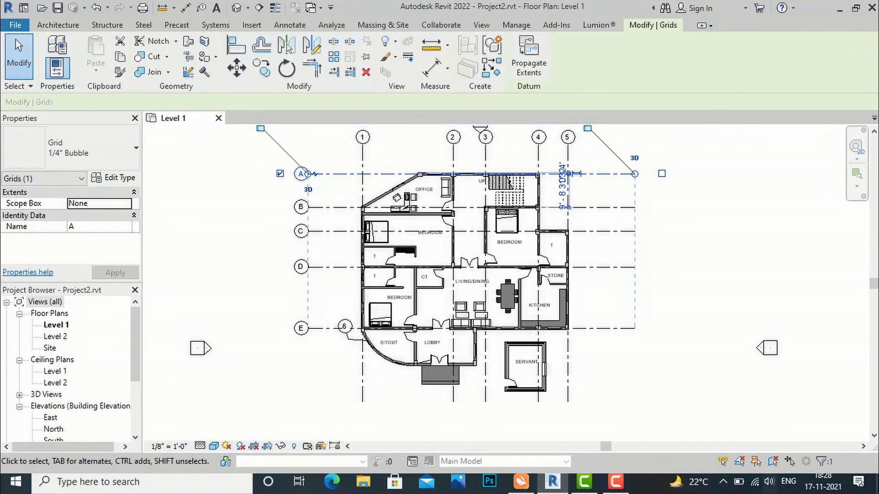
{"action": "left_click", "coordinate": [118, 178]}
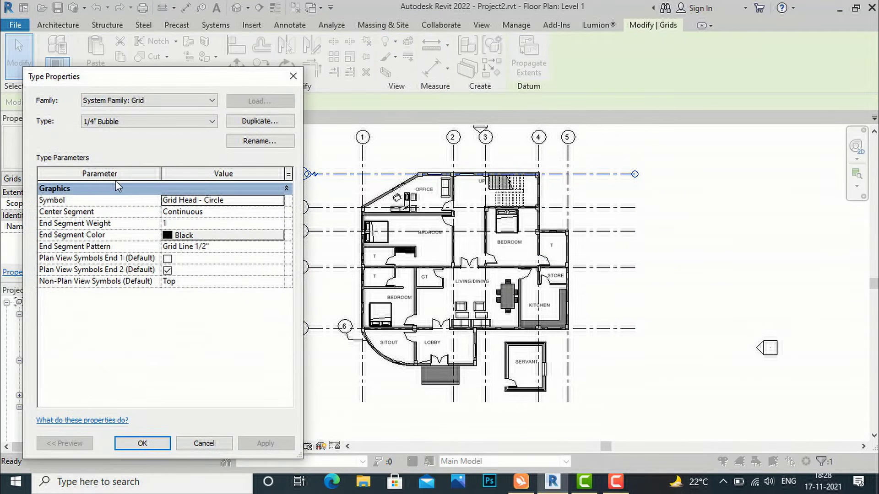
{"action": "mouse_move", "coordinate": [68, 209]}
{"action": "left_click", "coordinate": [261, 204]}
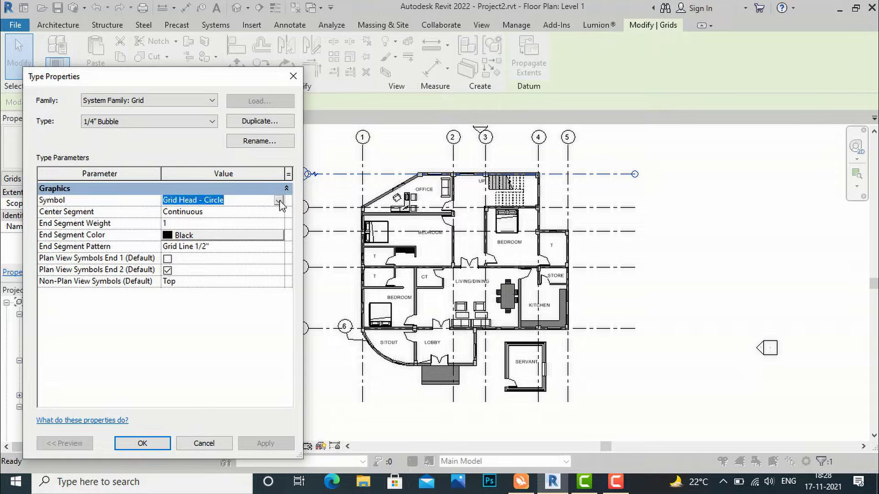
{"action": "left_click", "coordinate": [279, 202]}
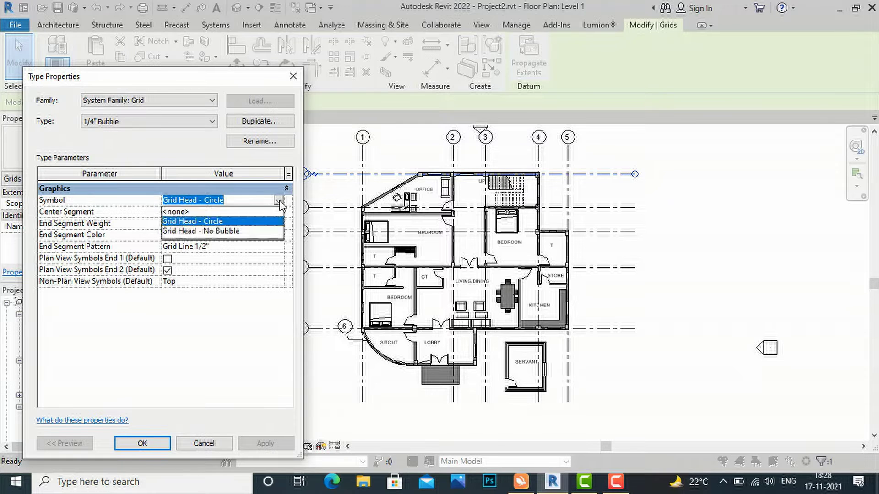
{"action": "left_click", "coordinate": [192, 232]}
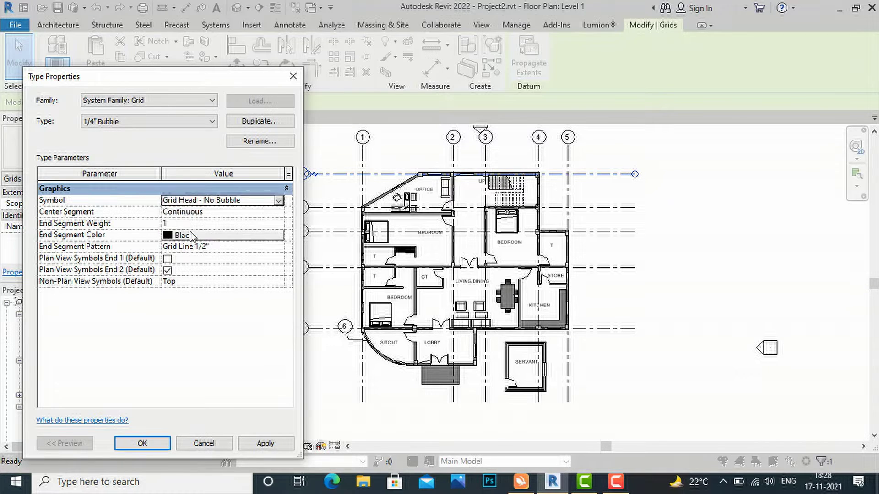
{"action": "left_click", "coordinate": [270, 442]}
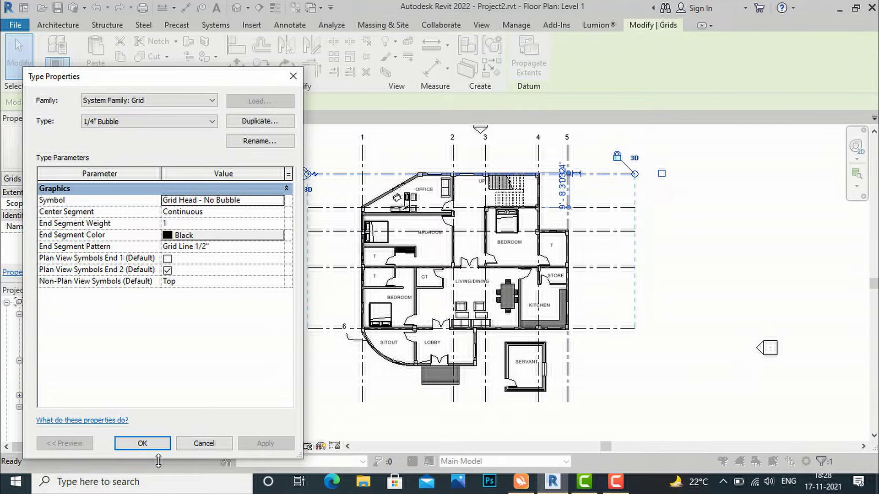
{"action": "left_click", "coordinate": [142, 443]}
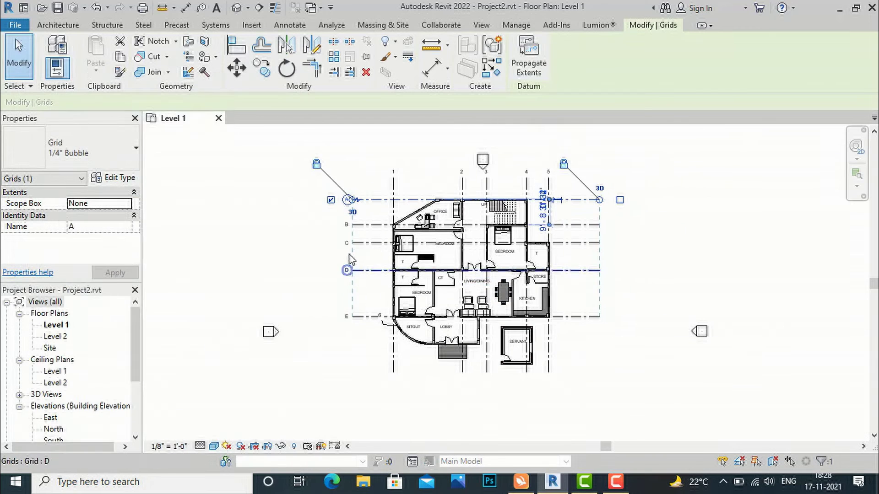
Step: Set the grid type's symbol back to Grid Head - Circle, starting from grid B, and apply it
{"action": "scroll", "coordinate": [346, 227], "scroll_direction": "up", "scroll_amount": 2}
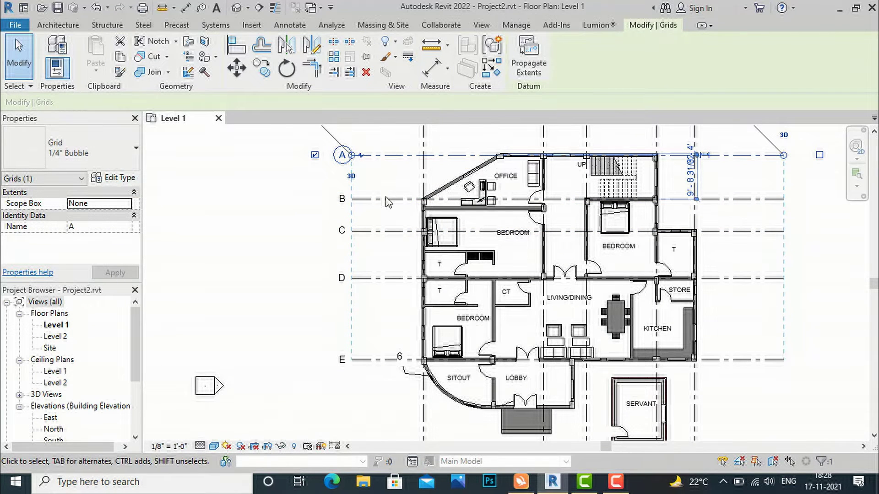
{"action": "key", "text": "Escape"}
{"action": "left_click", "coordinate": [380, 199]}
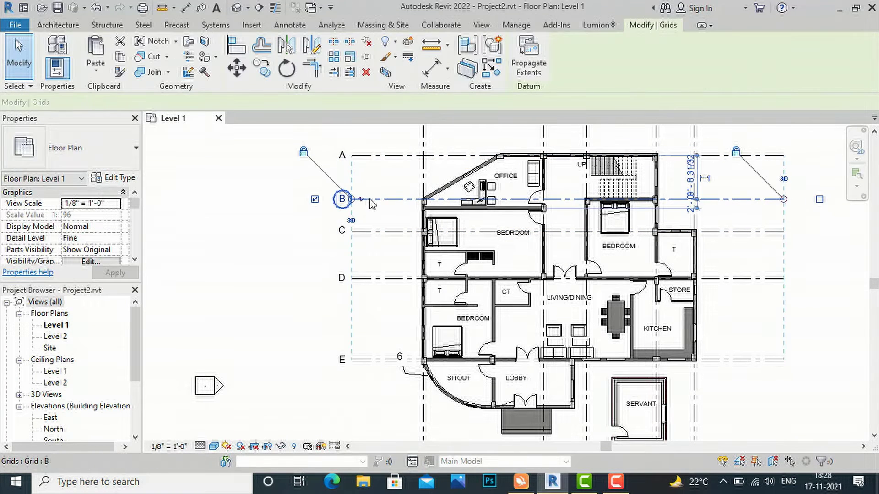
{"action": "left_click", "coordinate": [128, 178]}
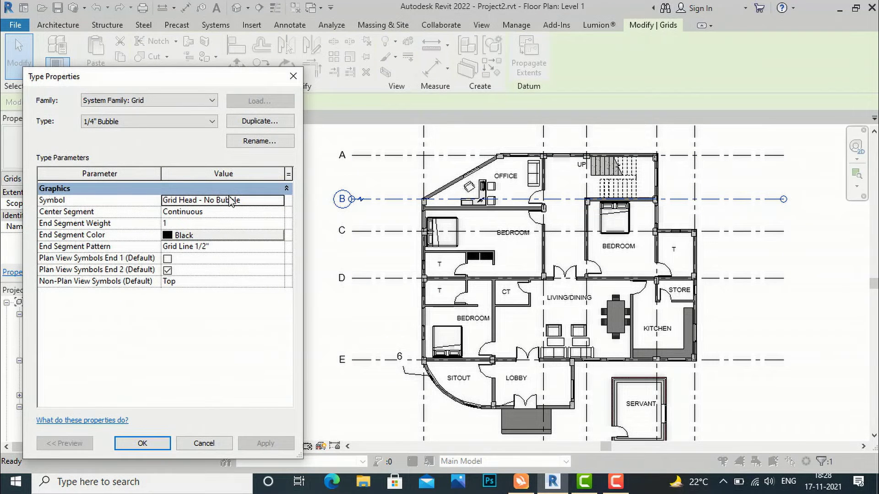
{"action": "left_click", "coordinate": [279, 202]}
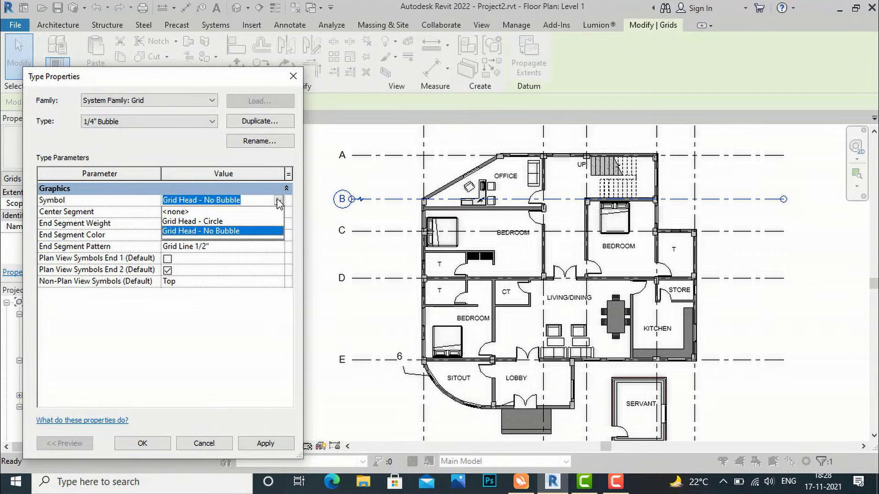
{"action": "left_click", "coordinate": [212, 222]}
{"action": "left_click", "coordinate": [265, 442]}
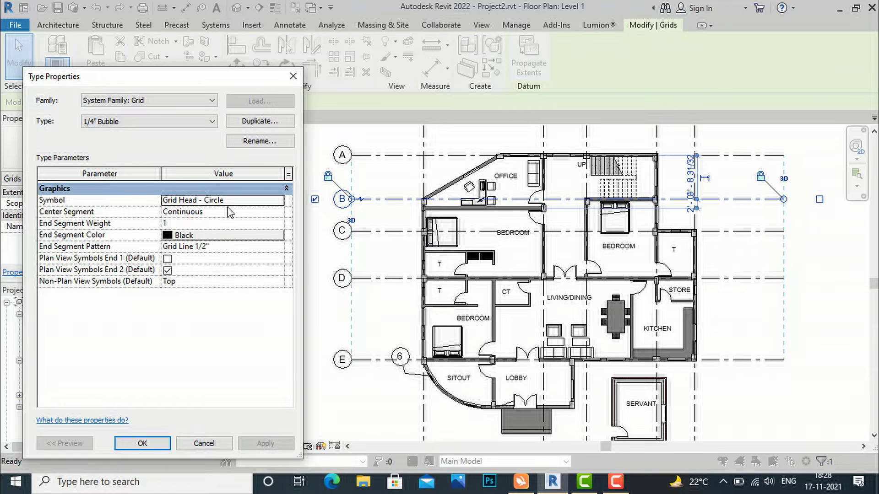
Step: Set the grid type's center segment to None and accept the type properties
{"action": "left_click", "coordinate": [250, 212]}
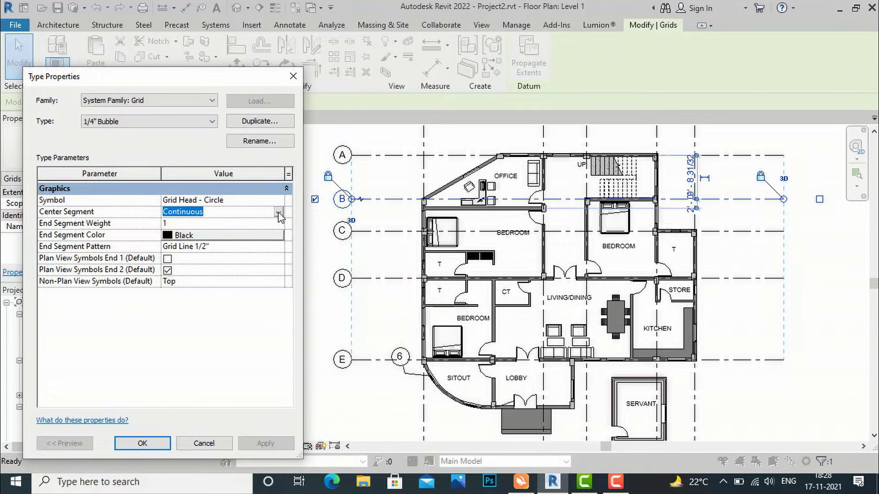
{"action": "left_click", "coordinate": [278, 212]}
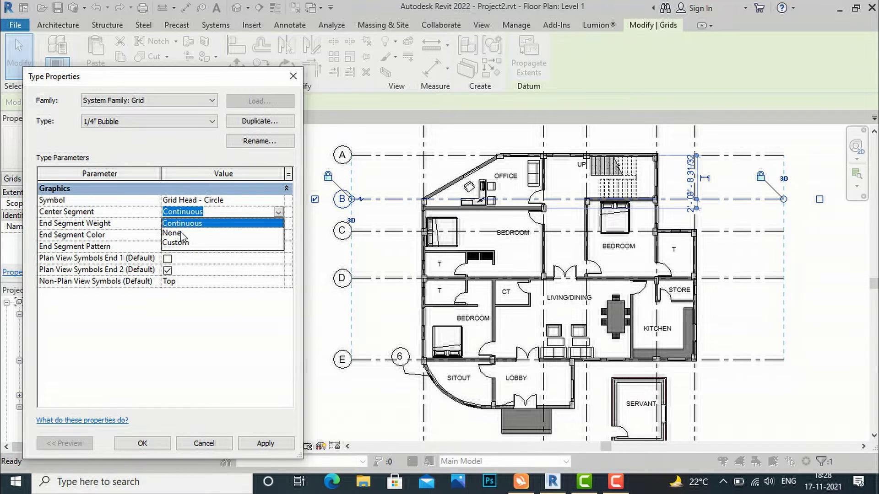
{"action": "left_click", "coordinate": [182, 234]}
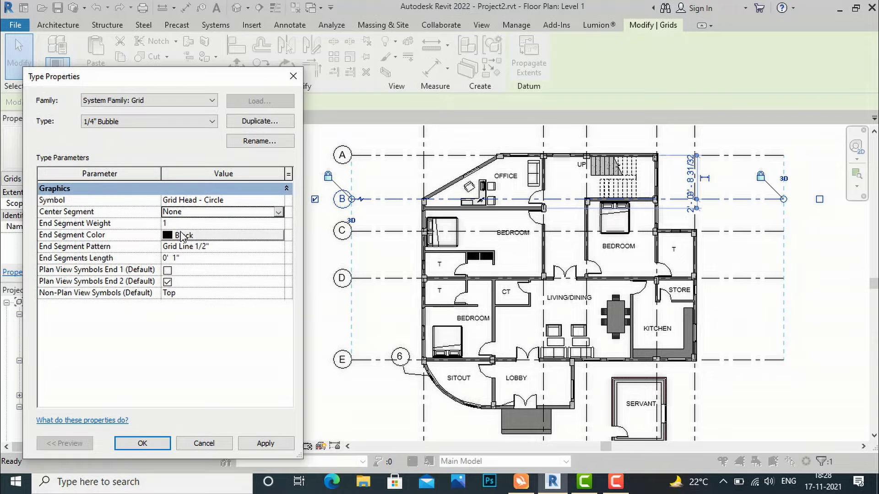
{"action": "left_click", "coordinate": [267, 443]}
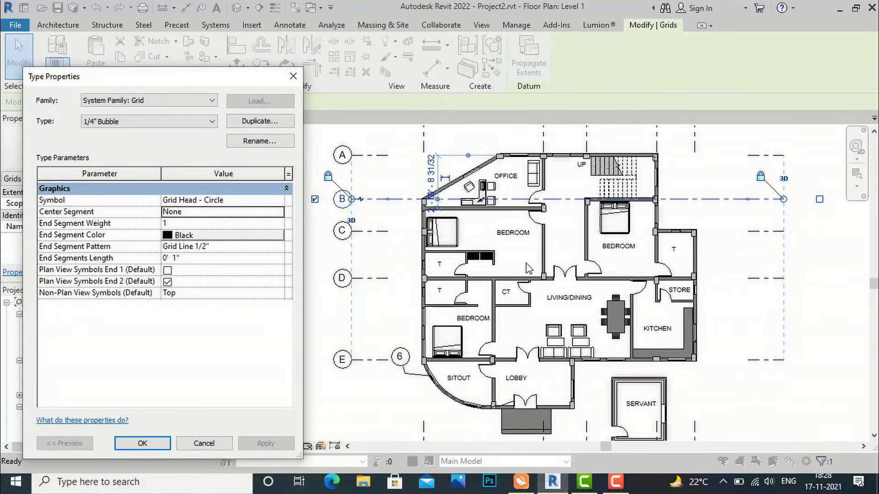
{"action": "left_click", "coordinate": [142, 444]}
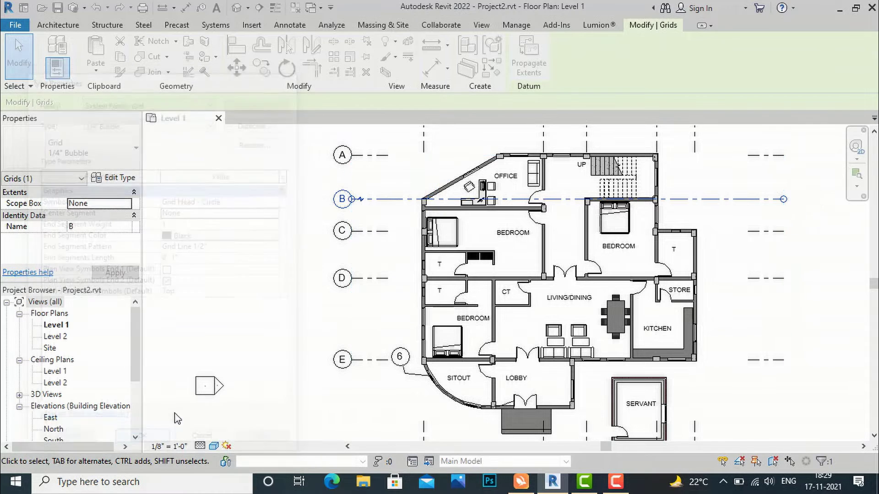
{"action": "key", "text": "Escape"}
Step: Examine the Level 1 plan to review how the grid lines are displayed around the building
{"action": "scroll", "coordinate": [570, 173], "scroll_direction": "up", "scroll_amount": 1}
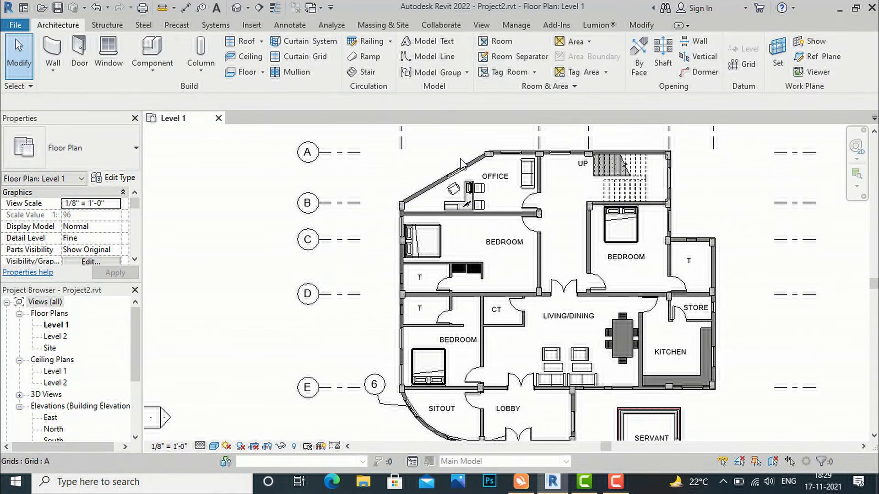
{"action": "scroll", "coordinate": [441, 162], "scroll_direction": "down", "scroll_amount": 2}
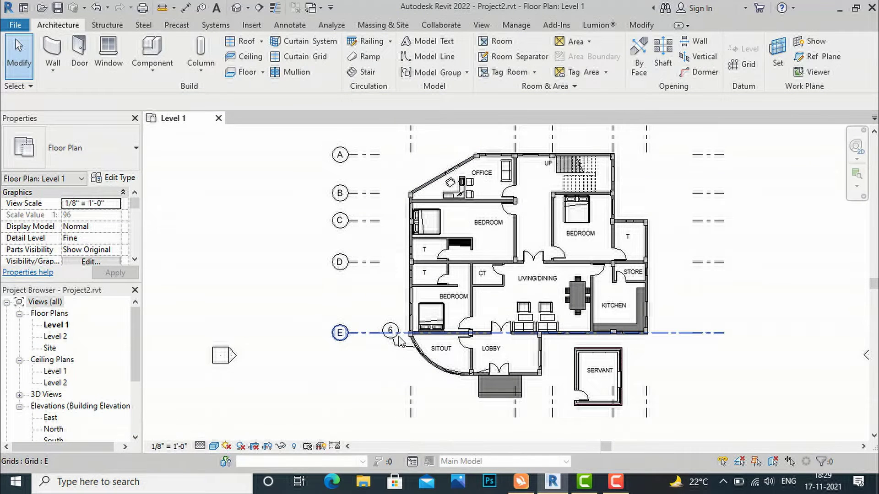
{"action": "scroll", "coordinate": [477, 166], "scroll_direction": "down", "scroll_amount": 2}
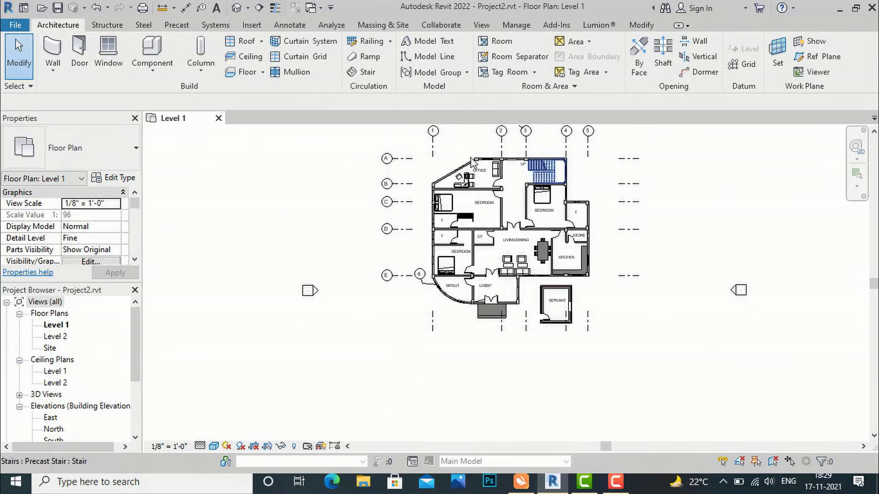
{"action": "scroll", "coordinate": [403, 155], "scroll_direction": "up", "scroll_amount": 2}
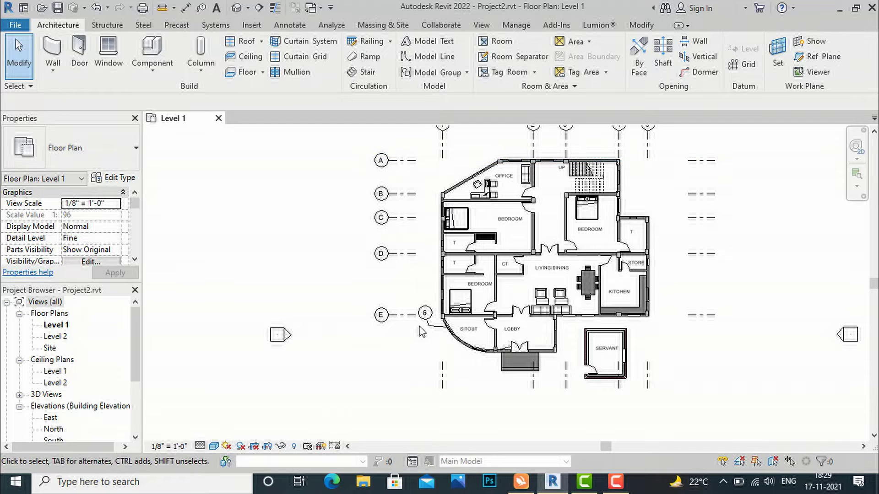
{"action": "scroll", "coordinate": [597, 227], "scroll_direction": "up", "scroll_amount": 2}
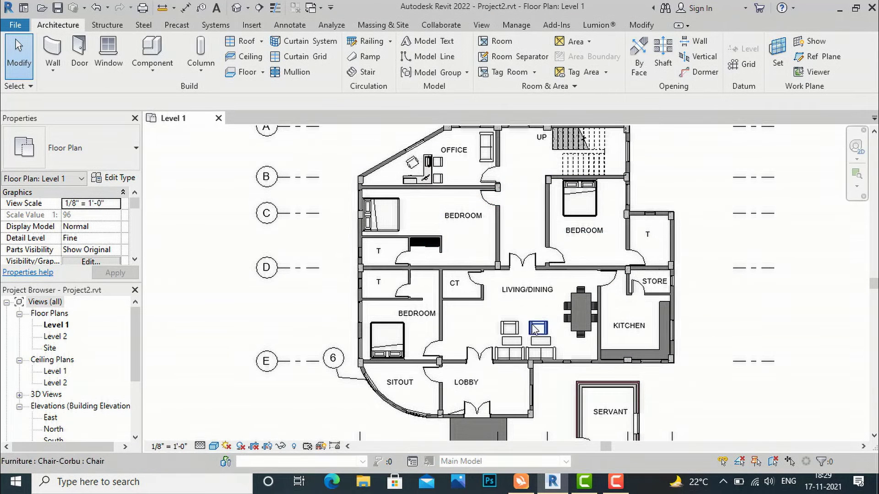
{"action": "scroll", "coordinate": [521, 265], "scroll_direction": "down", "scroll_amount": 2}
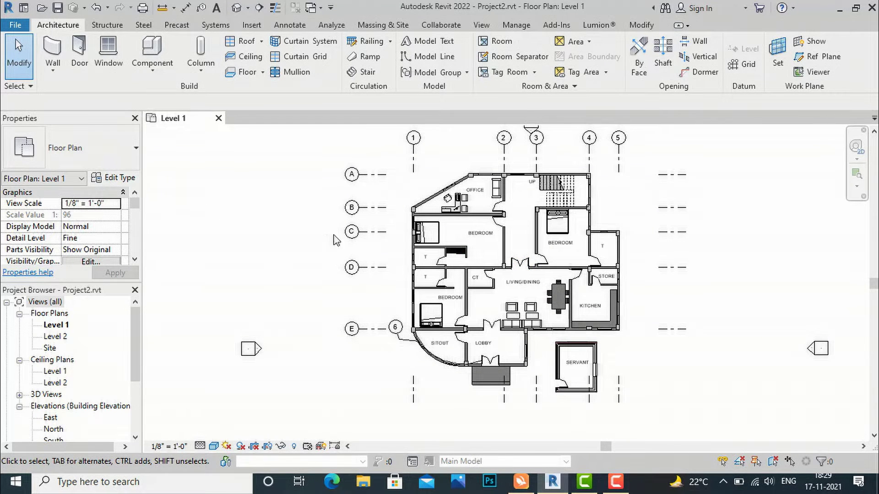
Step: Set the 1/4" Bubble grid type's center segment to Custom with a center segment weight of 1, starting from grid D
{"action": "left_click", "coordinate": [370, 268]}
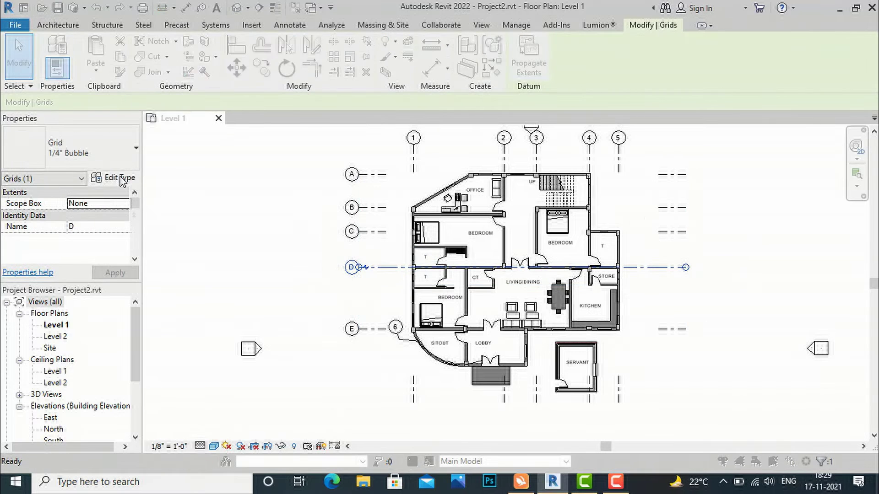
{"action": "left_click", "coordinate": [120, 178]}
{"action": "left_click", "coordinate": [223, 213]}
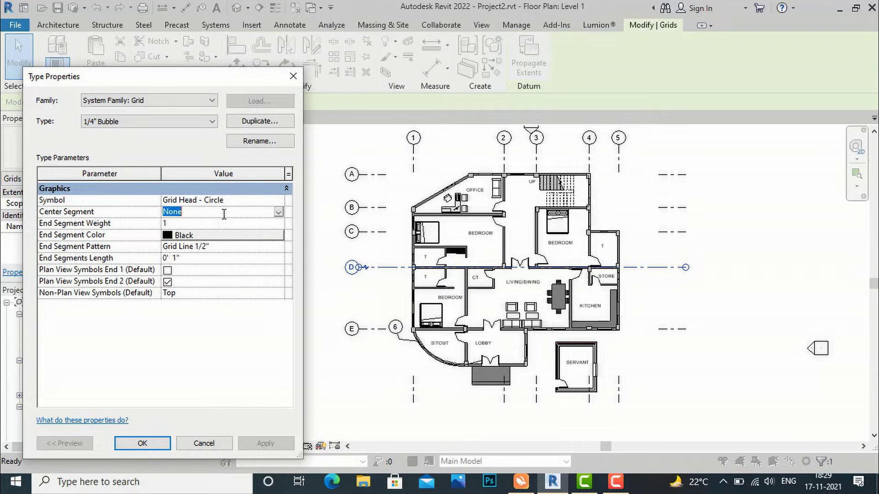
{"action": "left_click", "coordinate": [278, 213]}
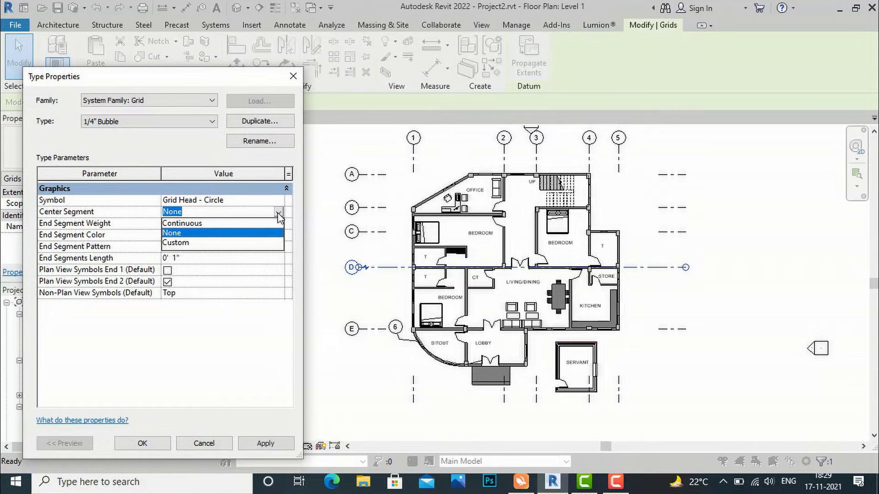
{"action": "left_click", "coordinate": [176, 243]}
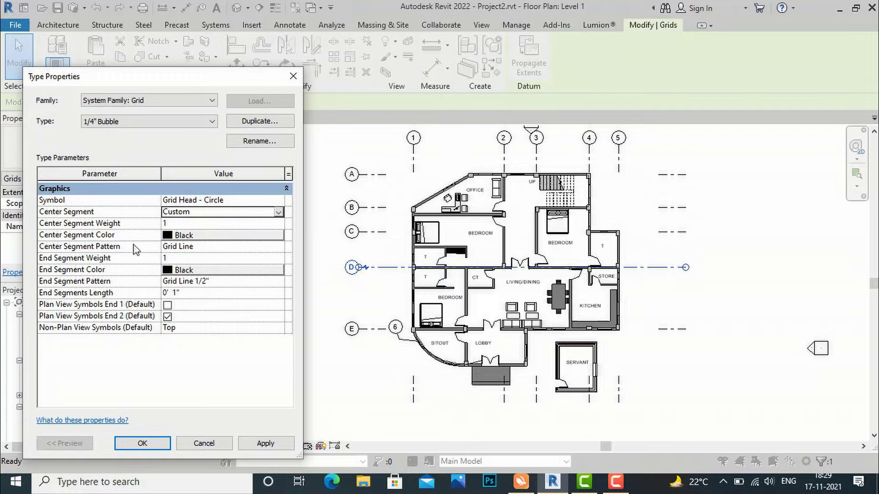
{"action": "left_click", "coordinate": [194, 225]}
{"action": "left_click", "coordinate": [278, 224]}
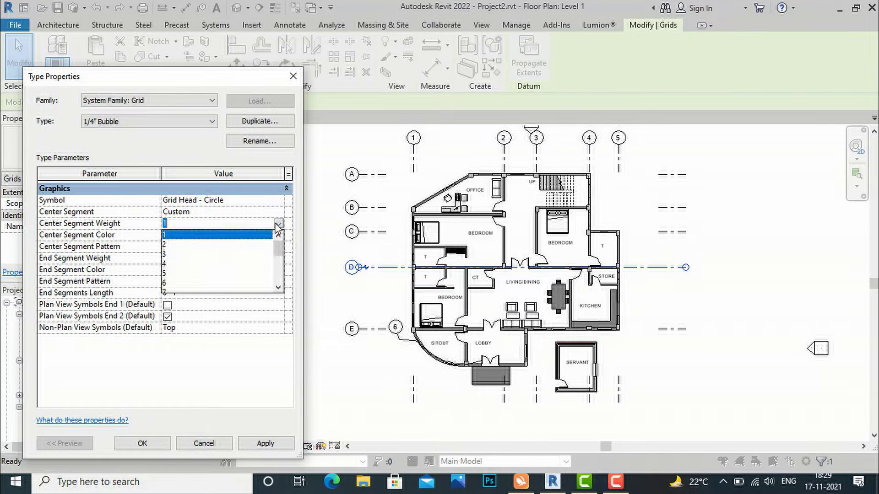
{"action": "left_click", "coordinate": [184, 242]}
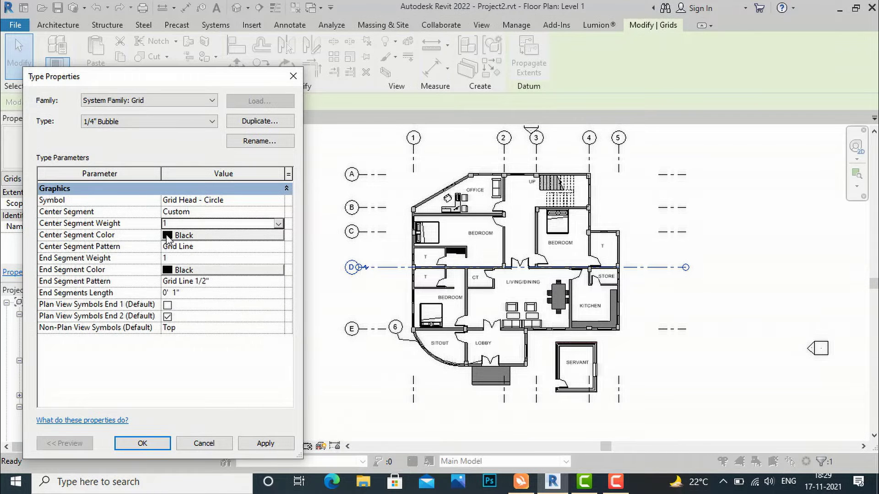
Step: Set the grid type's center segment color to Blue and its pattern to Double dash, and apply the changes
{"action": "left_click", "coordinate": [168, 236]}
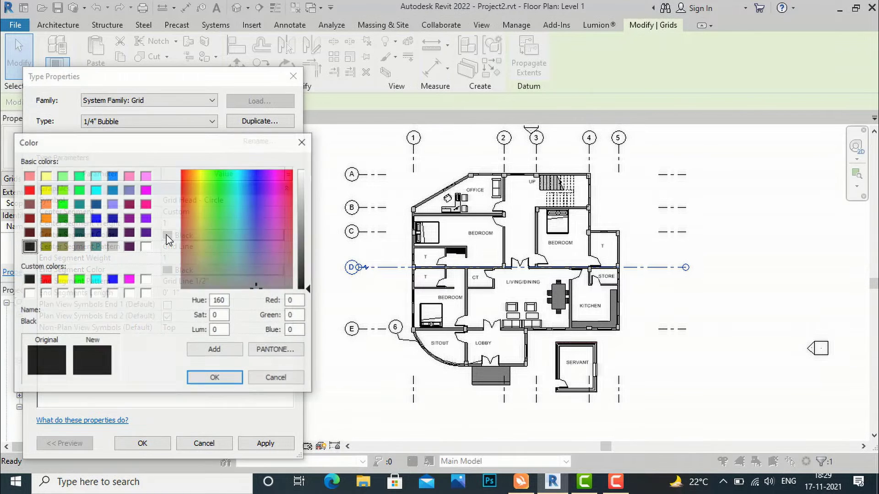
{"action": "left_click", "coordinate": [111, 281]}
{"action": "left_click", "coordinate": [215, 379]}
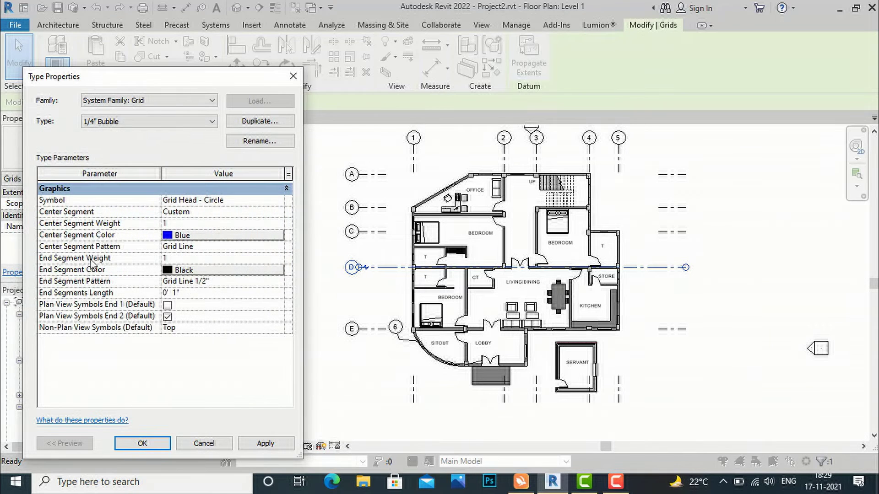
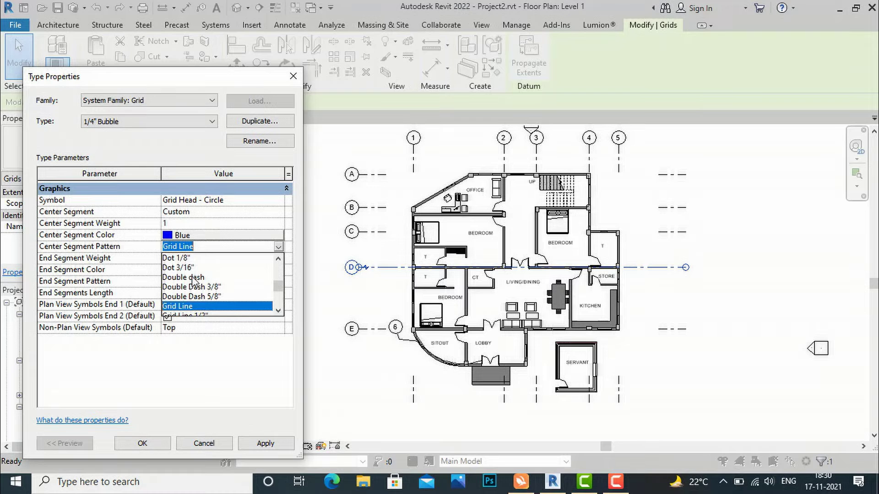
{"action": "left_click", "coordinate": [194, 277]}
{"action": "left_click", "coordinate": [272, 445]}
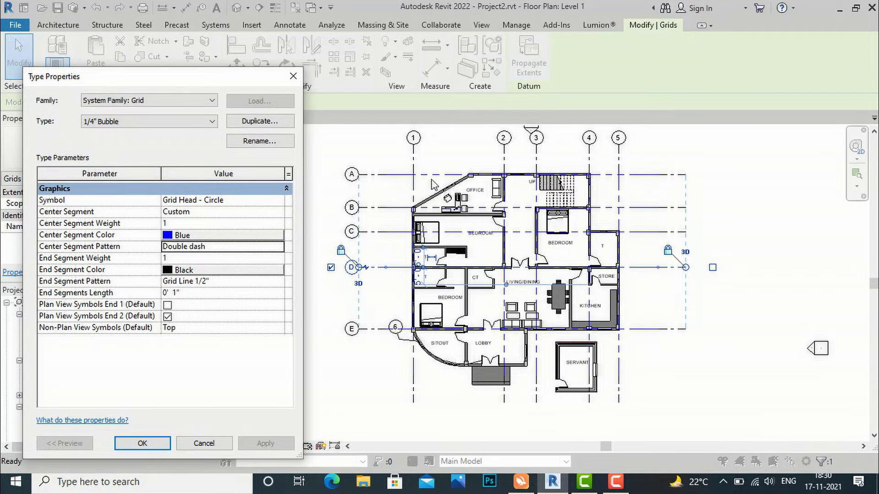
Step: Set the 1/4" Bubble grid type's center segment pattern to Grid Line
{"action": "left_click", "coordinate": [278, 247]}
{"action": "scroll", "coordinate": [197, 273], "scroll_direction": "up", "scroll_amount": 2}
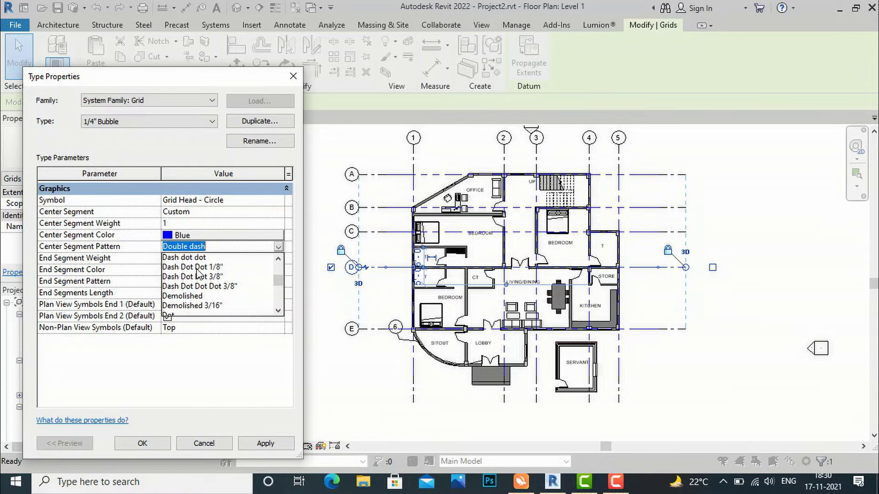
{"action": "scroll", "coordinate": [198, 273], "scroll_direction": "down", "scroll_amount": 3}
{"action": "scroll", "coordinate": [198, 273], "scroll_direction": "down", "scroll_amount": 3}
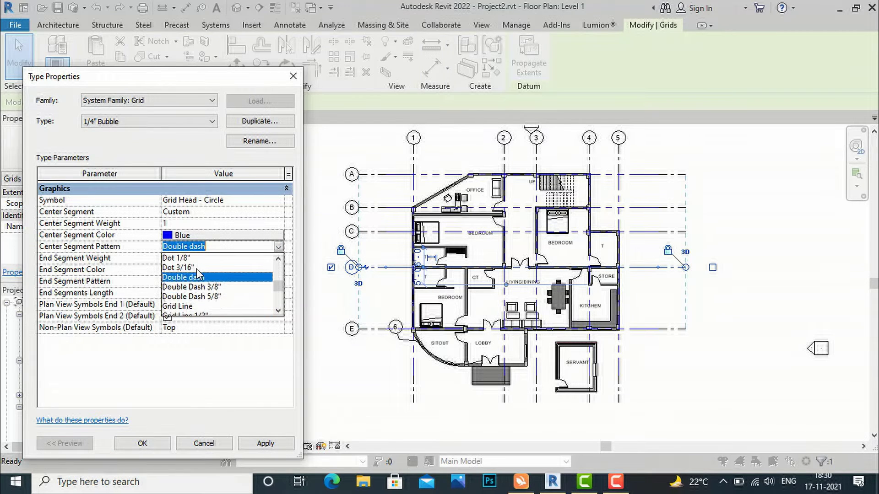
{"action": "left_click", "coordinate": [181, 277]}
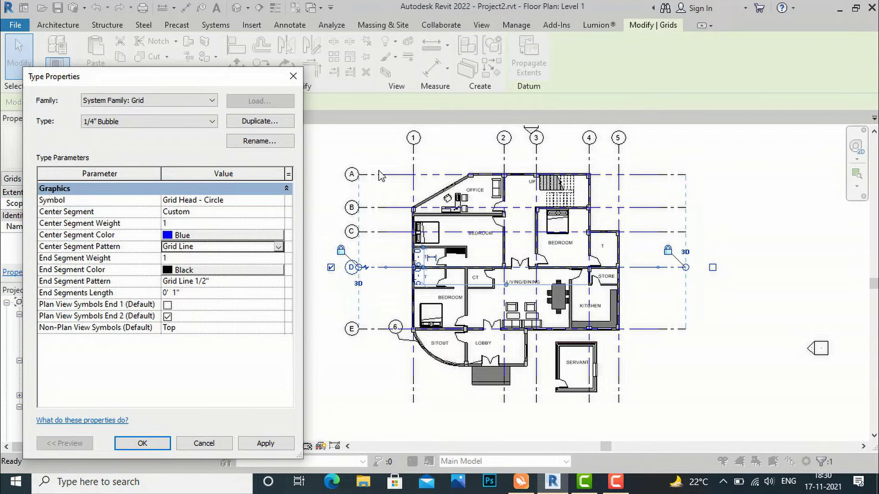
Step: Set the grid type's end segment color to Magenta and apply the change
{"action": "left_click", "coordinate": [209, 271]}
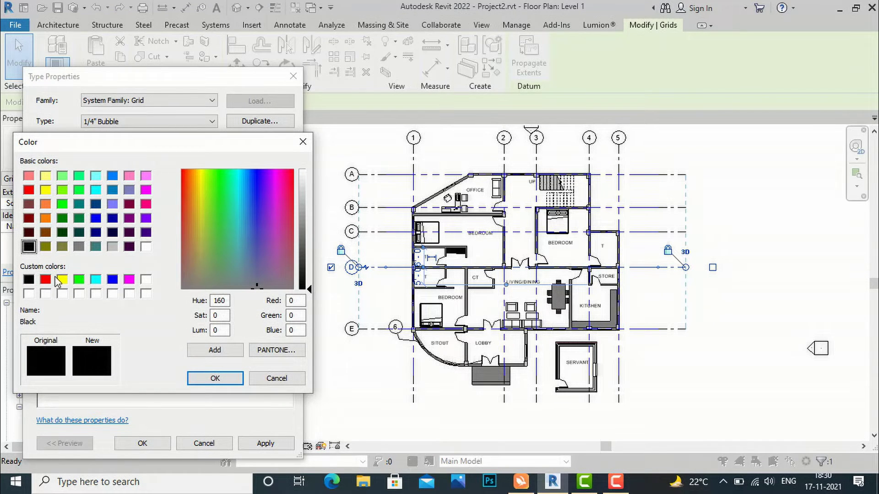
{"action": "left_click", "coordinate": [129, 280]}
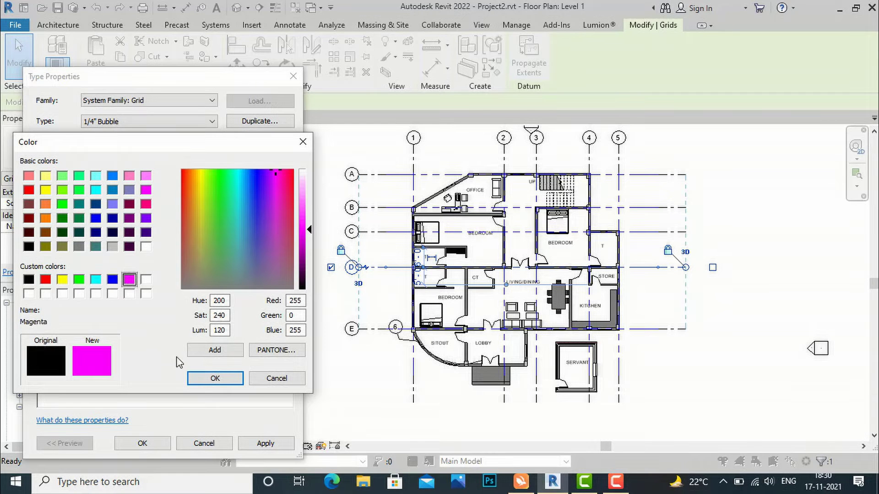
{"action": "left_click", "coordinate": [213, 379]}
{"action": "left_click", "coordinate": [265, 444]}
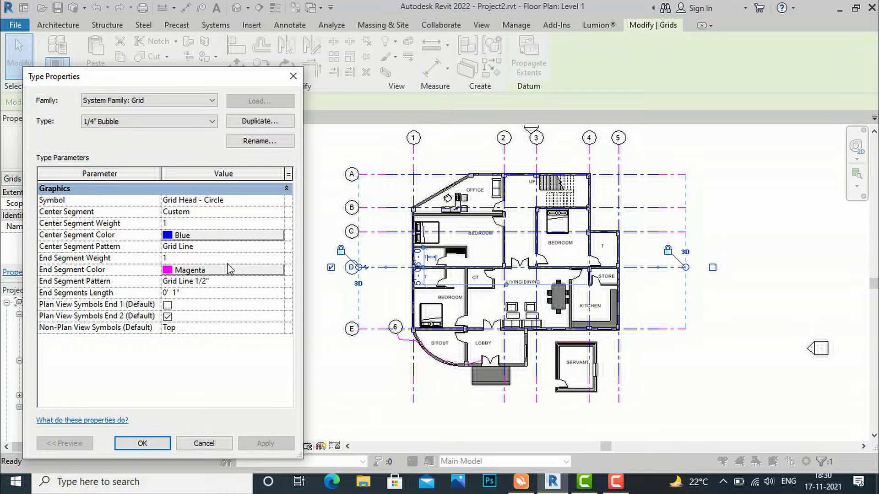
Step: Change the grid type's end segment color to orange, RGB 255-128-000, and apply it
{"action": "left_click", "coordinate": [251, 269]}
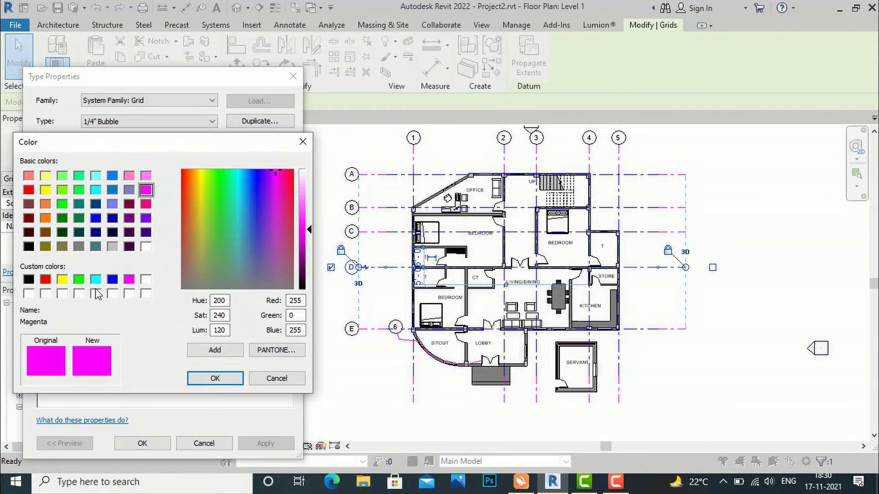
{"action": "left_click", "coordinate": [48, 220]}
{"action": "left_click", "coordinate": [213, 379]}
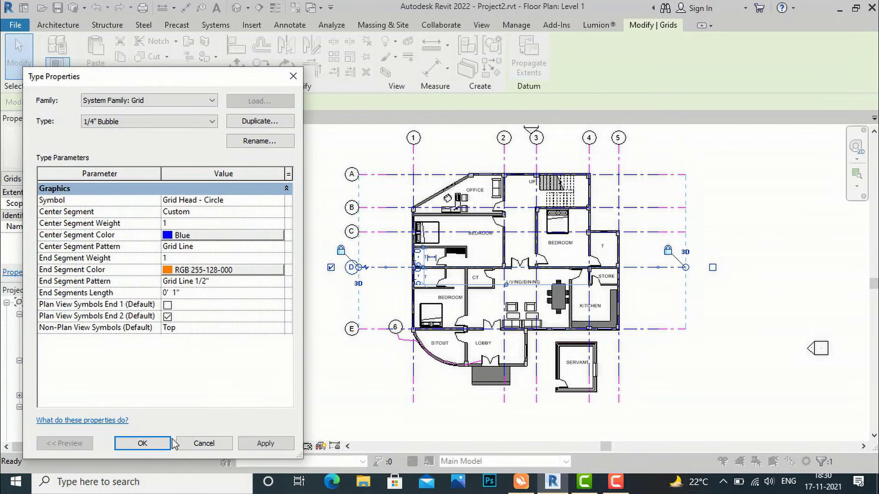
{"action": "left_click", "coordinate": [251, 444]}
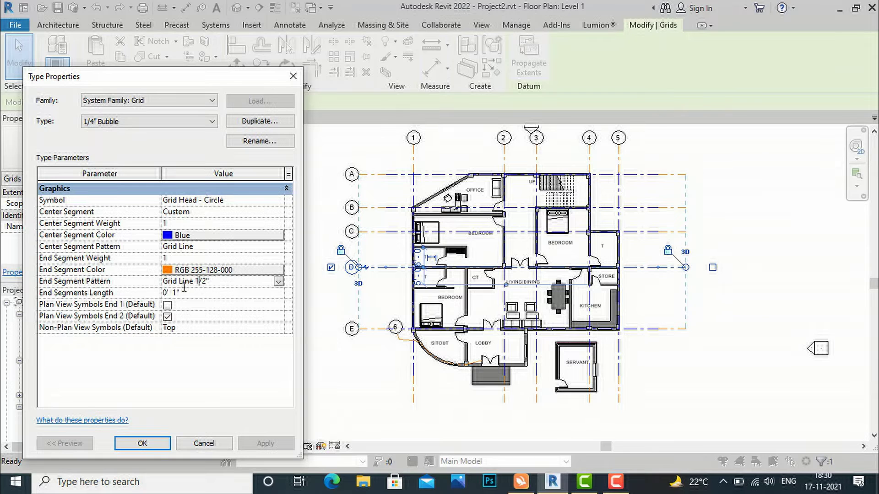
Step: Set the grid type's end segment pattern to Dot 3/16", accept the type properties, and deselect grid D
{"action": "left_click", "coordinate": [279, 282]}
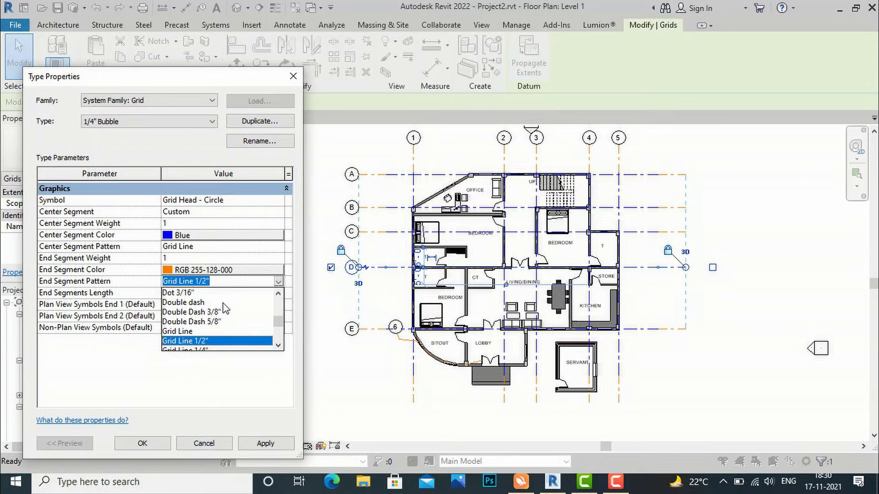
{"action": "left_click", "coordinate": [191, 293]}
{"action": "left_click", "coordinate": [264, 443]}
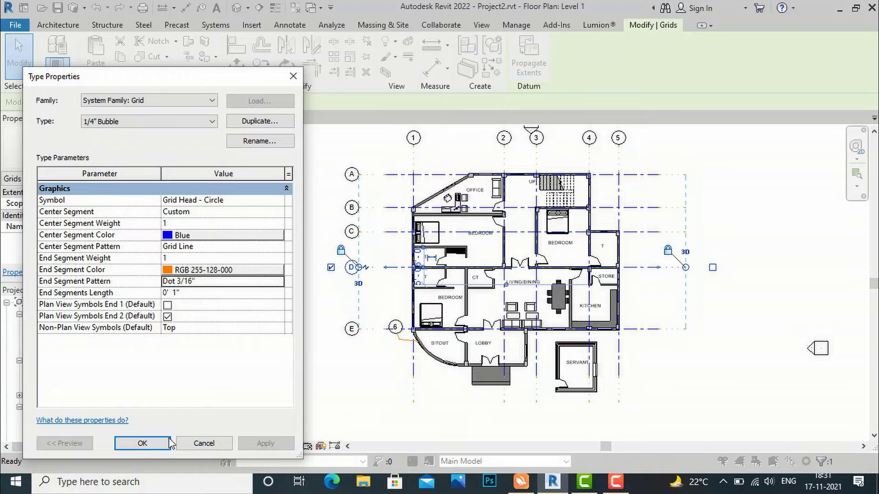
{"action": "left_click", "coordinate": [142, 443]}
{"action": "scroll", "coordinate": [682, 169], "scroll_direction": "up", "scroll_amount": 5}
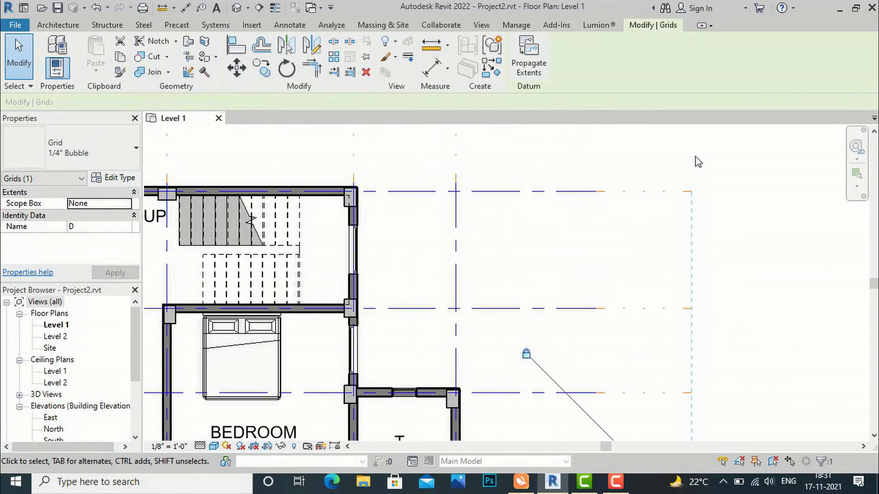
{"action": "scroll", "coordinate": [649, 202], "scroll_direction": "down", "scroll_amount": 5}
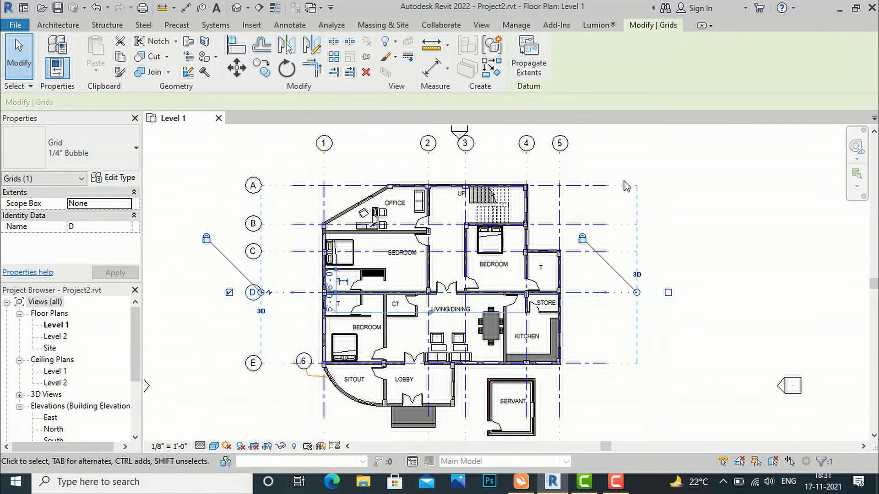
{"action": "scroll", "coordinate": [626, 186], "scroll_direction": "down", "scroll_amount": 2}
{"action": "scroll", "coordinate": [463, 296], "scroll_direction": "up", "scroll_amount": 1}
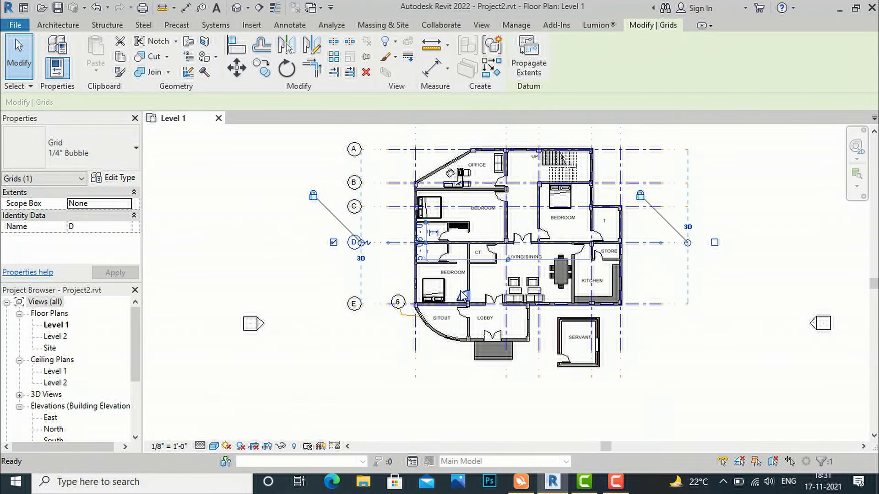
{"action": "key", "text": "Escape"}
Step: Starting from grid E, enable Plan View Symbols End 1 for the 1/4" Bubble type and apply it
{"action": "left_click", "coordinate": [339, 304]}
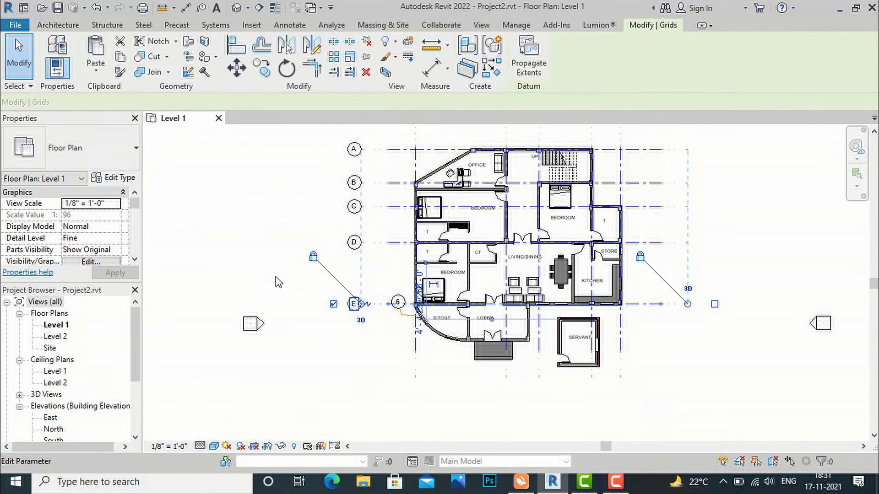
{"action": "left_click", "coordinate": [113, 181]}
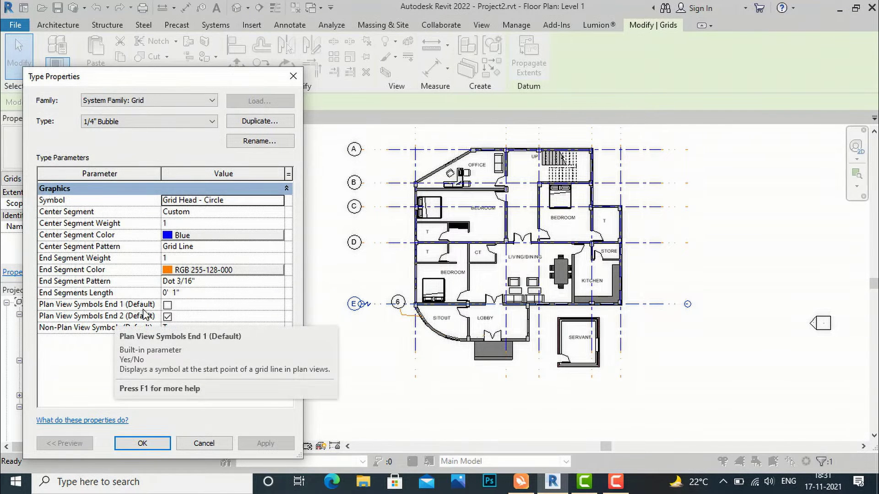
{"action": "left_click", "coordinate": [167, 306]}
{"action": "left_click", "coordinate": [265, 444]}
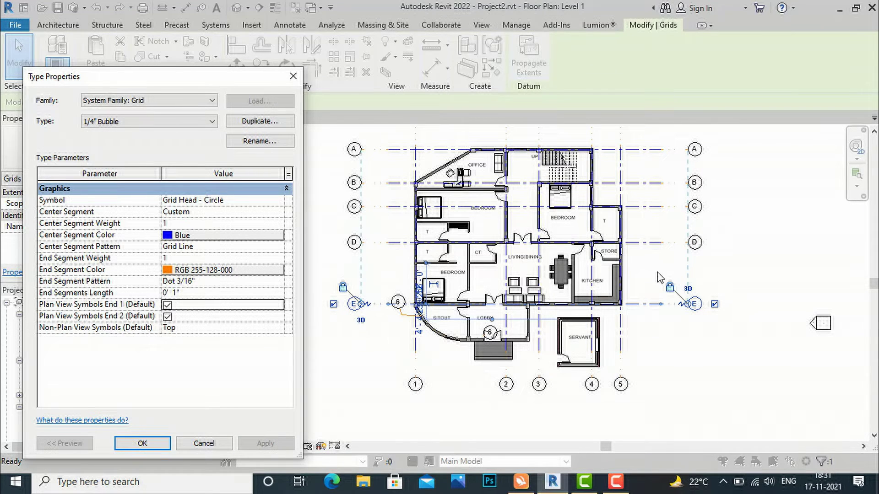
Step: Disable the grid type's plan view symbols at End 1 and End 2, applying each change
{"action": "left_click", "coordinate": [168, 306]}
{"action": "left_click", "coordinate": [266, 444]}
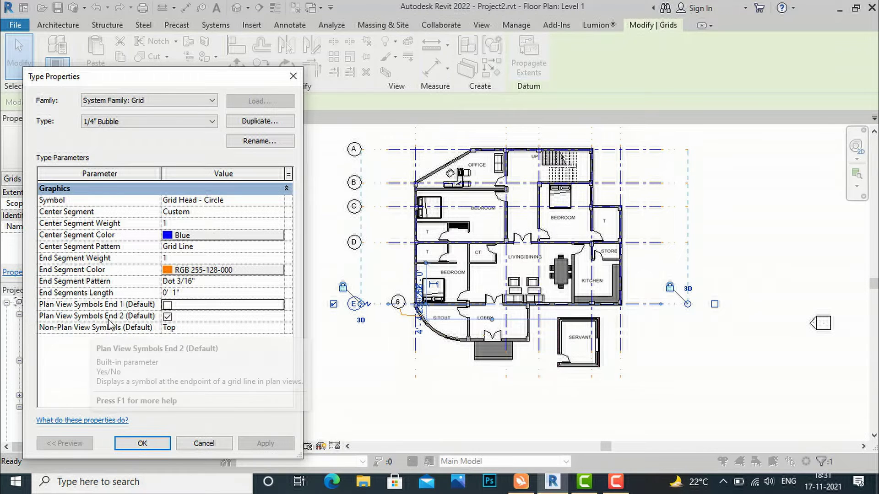
{"action": "left_click", "coordinate": [167, 316]}
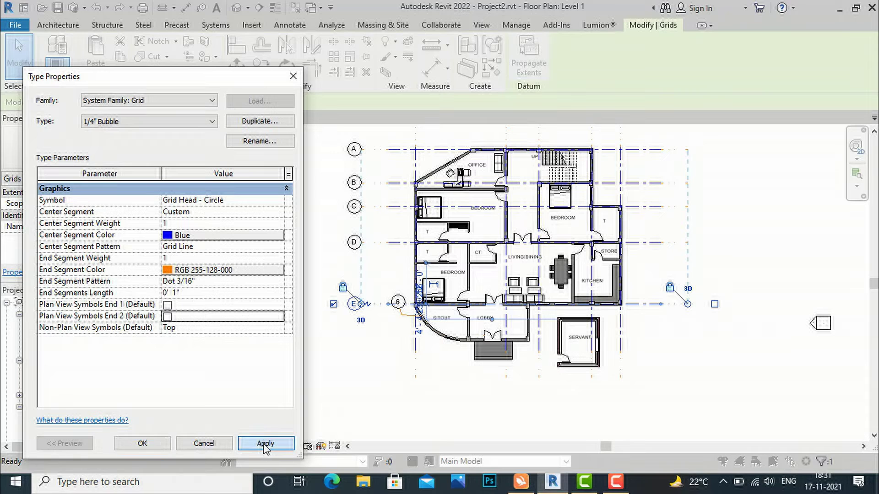
{"action": "left_click", "coordinate": [266, 444]}
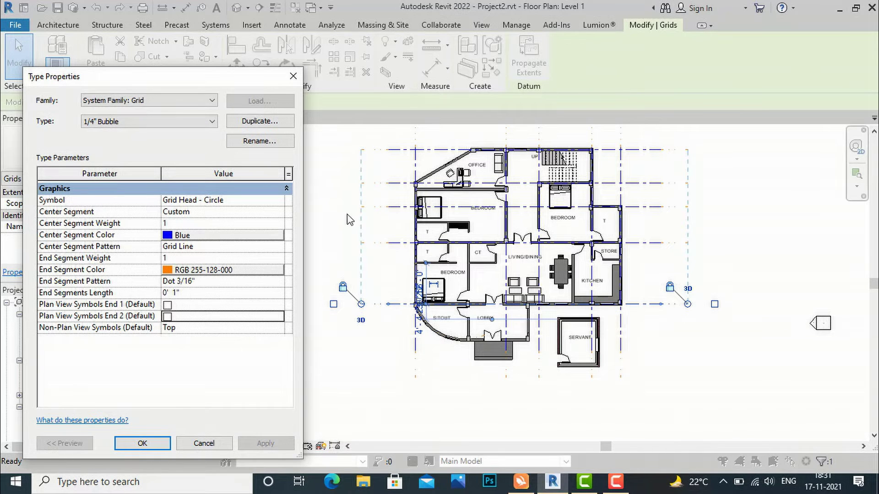
Step: Enable the grid type's plan view symbols at both End 1 and End 2 and accept the type properties
{"action": "left_click", "coordinate": [167, 317]}
{"action": "key", "text": "Up"}
{"action": "key", "text": "space"}
{"action": "left_click", "coordinate": [274, 446]}
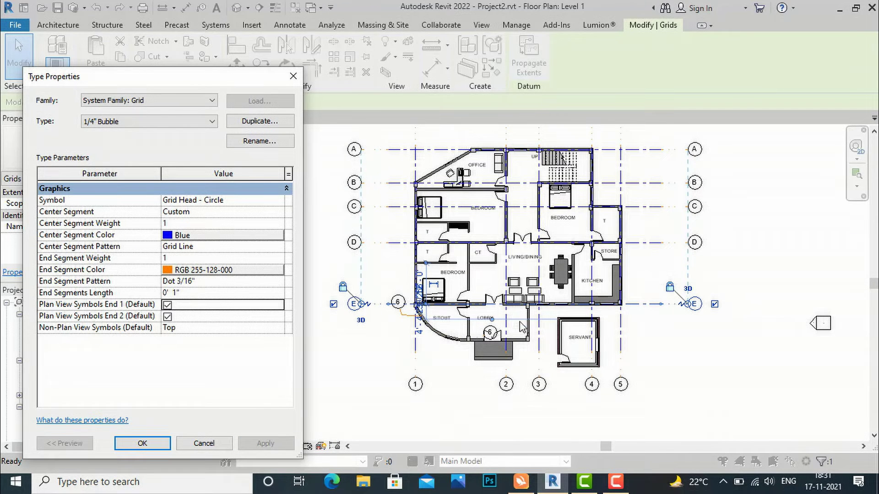
{"action": "left_click", "coordinate": [142, 443]}
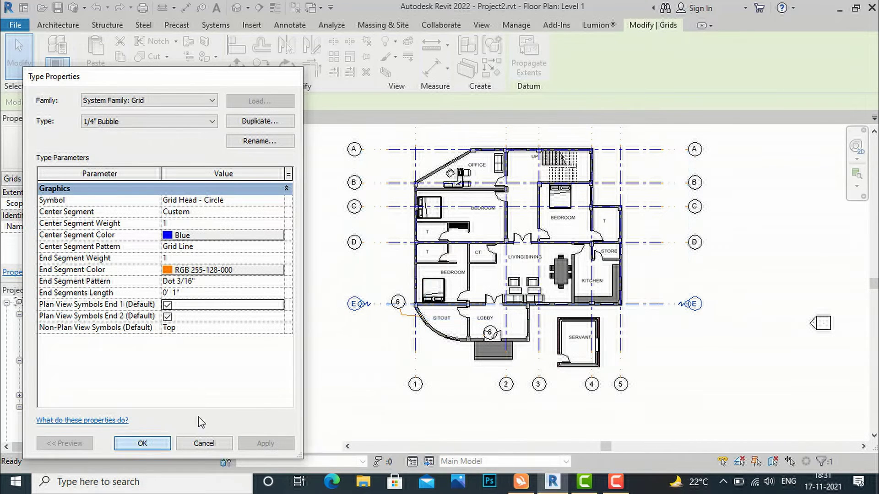
Step: Starting from grid A, disable Plan View Symbols End 1 for the 1/4" Bubble type and accept the change
{"action": "scroll", "coordinate": [384, 388], "scroll_direction": "down", "scroll_amount": 2}
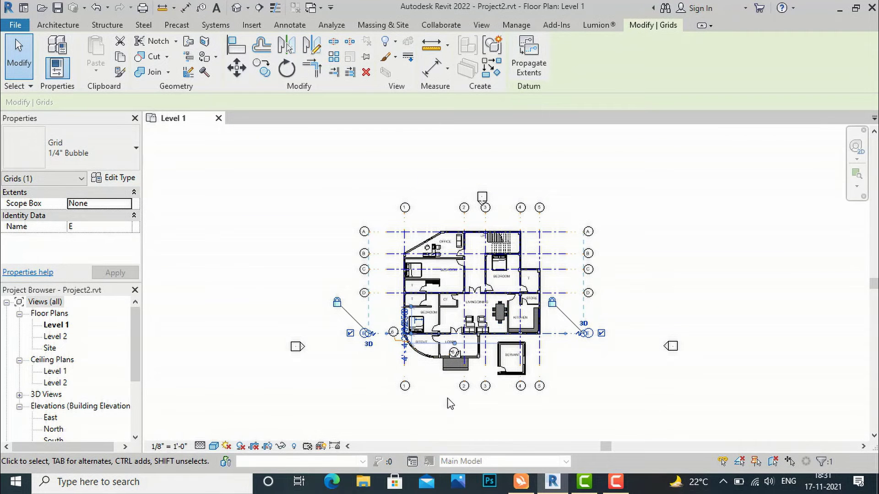
{"action": "scroll", "coordinate": [437, 398], "scroll_direction": "up", "scroll_amount": 2}
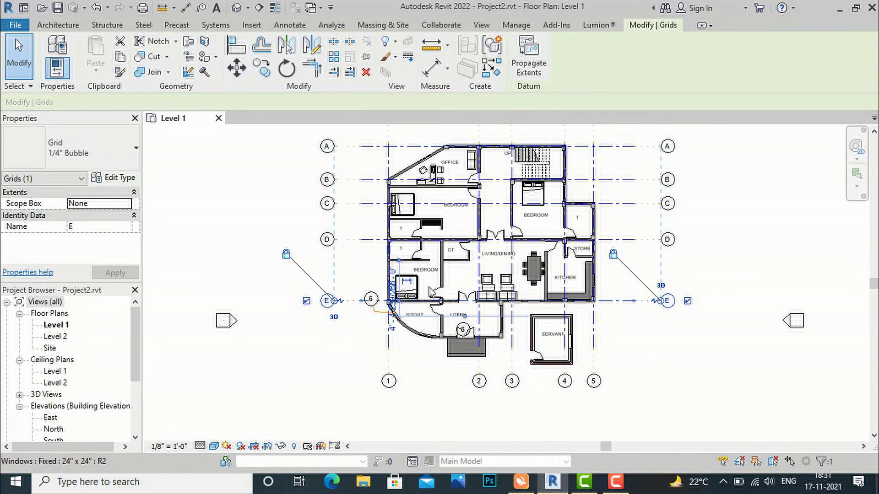
{"action": "scroll", "coordinate": [424, 289], "scroll_direction": "down", "scroll_amount": 1}
{"action": "left_click", "coordinate": [373, 182]}
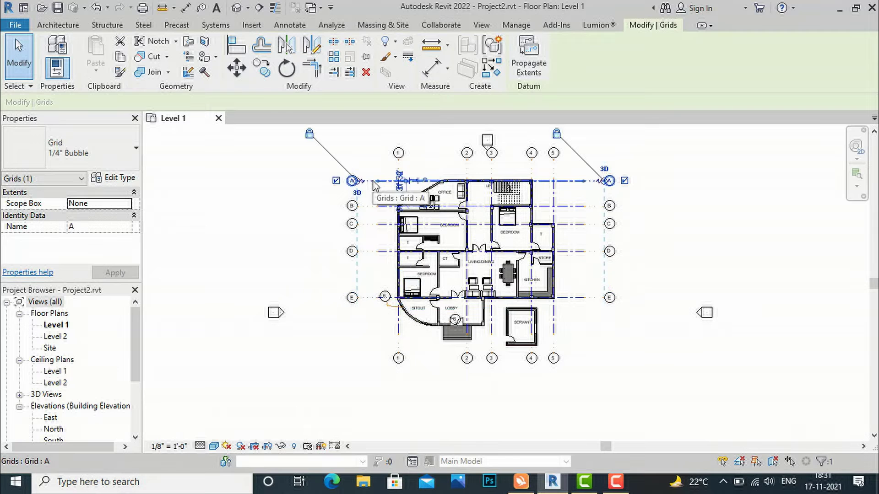
{"action": "left_click", "coordinate": [120, 177]}
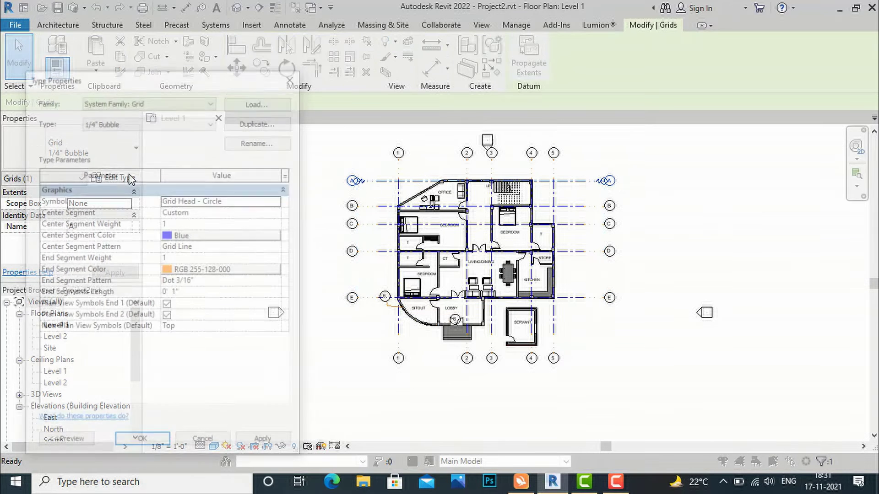
{"action": "left_click", "coordinate": [168, 305]}
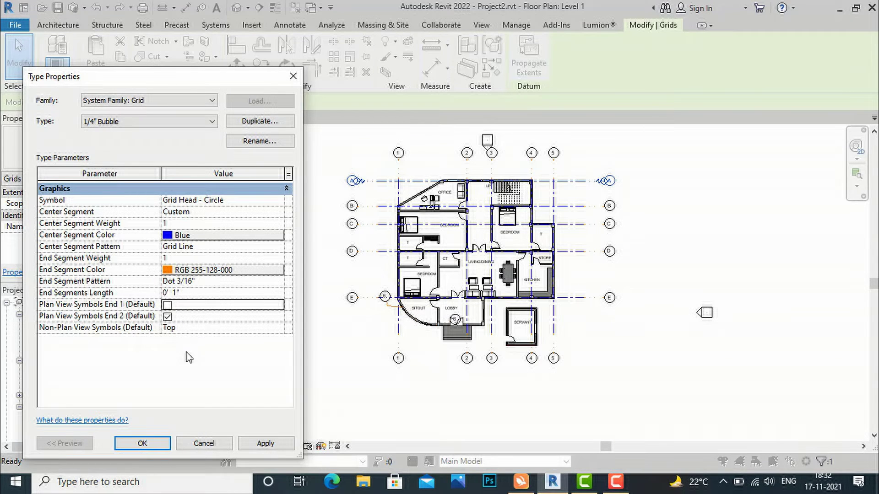
{"action": "left_click", "coordinate": [265, 444]}
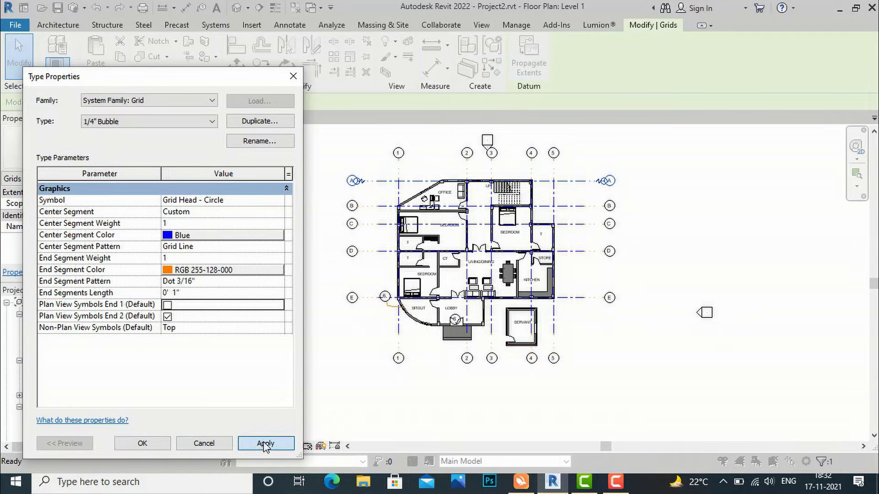
{"action": "left_click", "coordinate": [143, 443]}
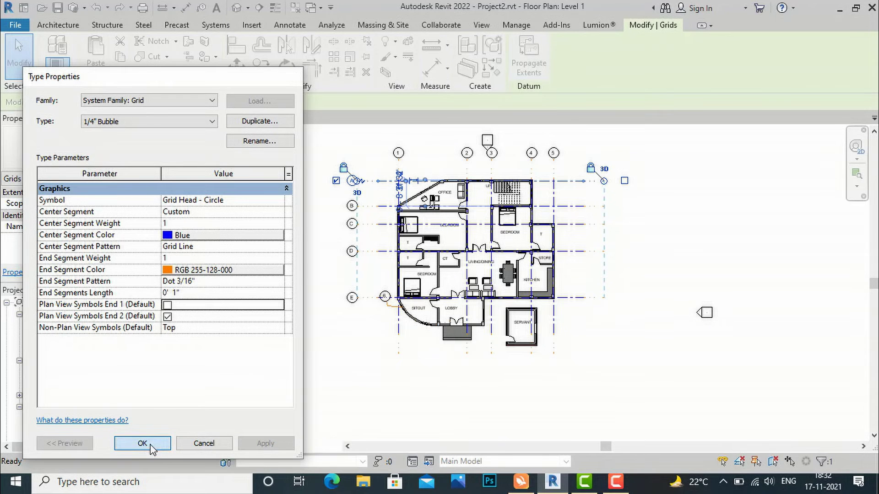
Step: Examine the grid bubbles and line ends around the Level 1 plan, including grid C
{"action": "left_click", "coordinate": [381, 192]}
{"action": "scroll", "coordinate": [380, 192], "scroll_direction": "up", "scroll_amount": 1}
{"action": "scroll", "coordinate": [381, 193], "scroll_direction": "up", "scroll_amount": 2}
{"action": "scroll", "coordinate": [383, 173], "scroll_direction": "down", "scroll_amount": 2}
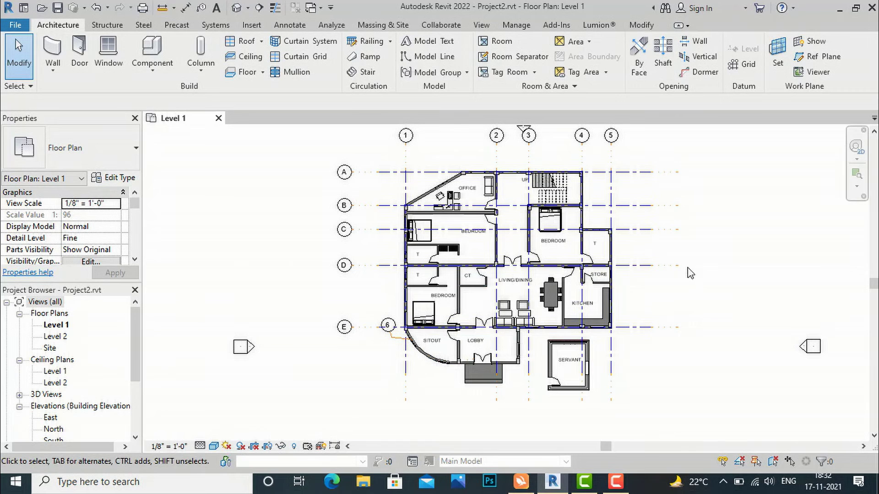
{"action": "scroll", "coordinate": [681, 186], "scroll_direction": "up", "scroll_amount": 1}
{"action": "scroll", "coordinate": [407, 241], "scroll_direction": "down", "scroll_amount": 1}
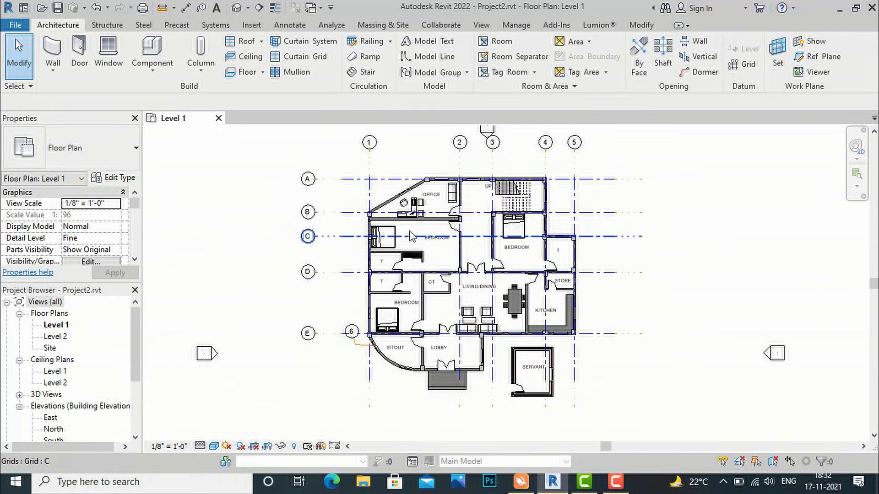
{"action": "left_click", "coordinate": [343, 243]}
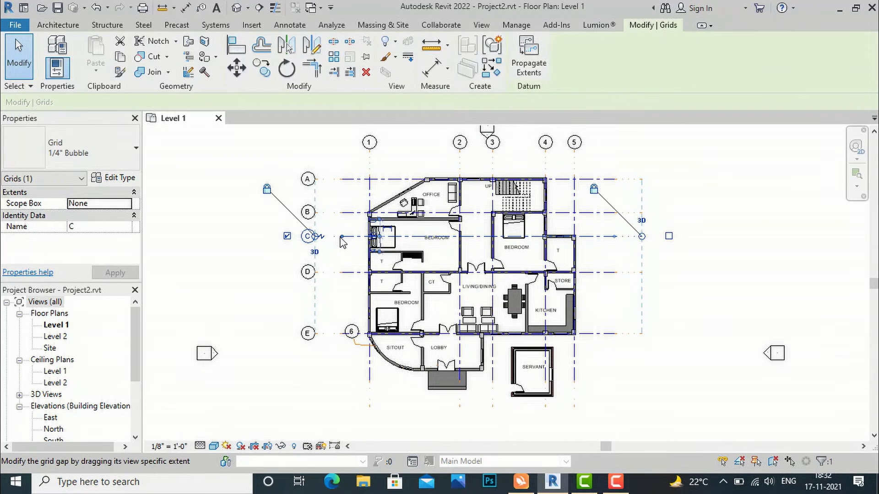
{"action": "left_click", "coordinate": [254, 256]}
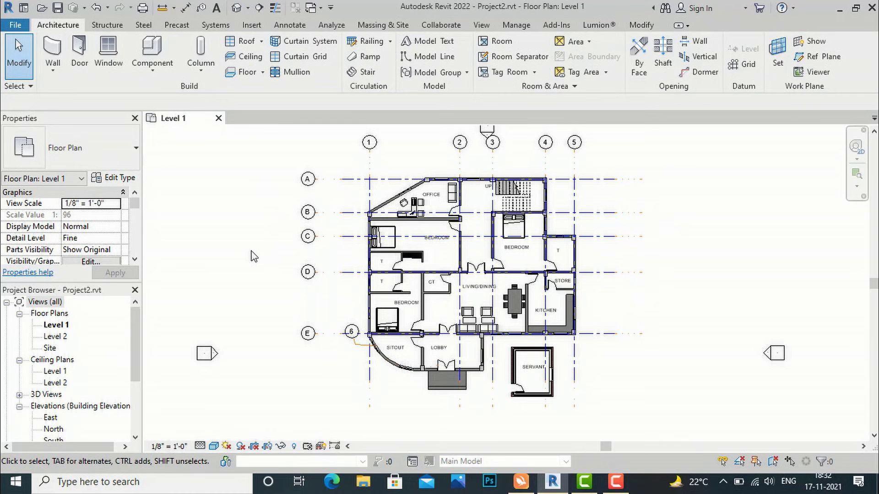
{"action": "scroll", "coordinate": [424, 174], "scroll_direction": "up", "scroll_amount": 3}
{"action": "scroll", "coordinate": [423, 174], "scroll_direction": "down", "scroll_amount": 5}
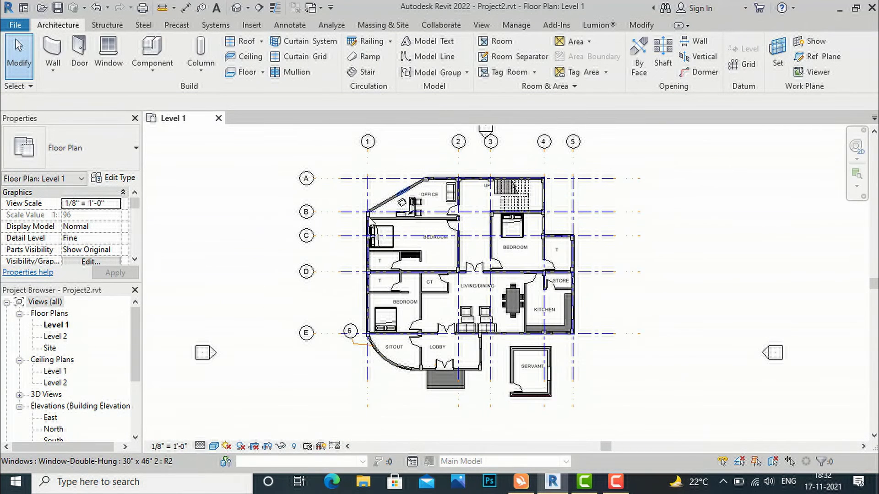
Step: Set the Level 1 view's visual style to Hidden Line
{"action": "left_click", "coordinate": [214, 446]}
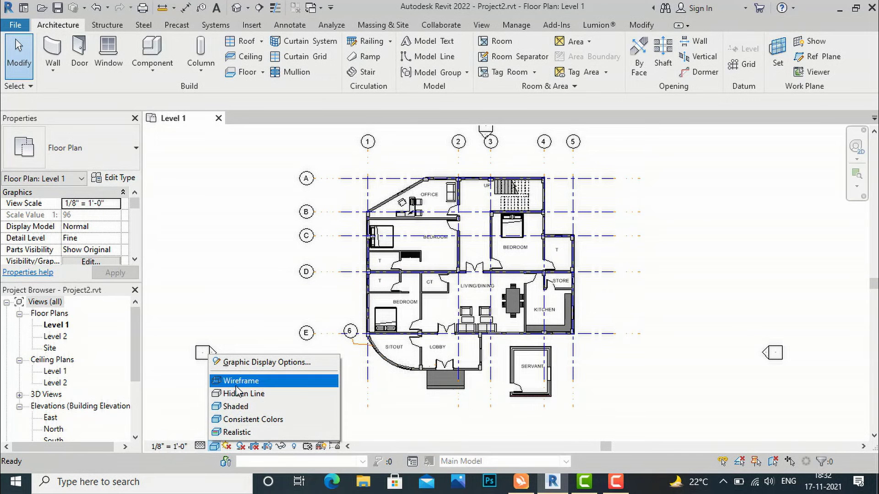
{"action": "left_click", "coordinate": [236, 393]}
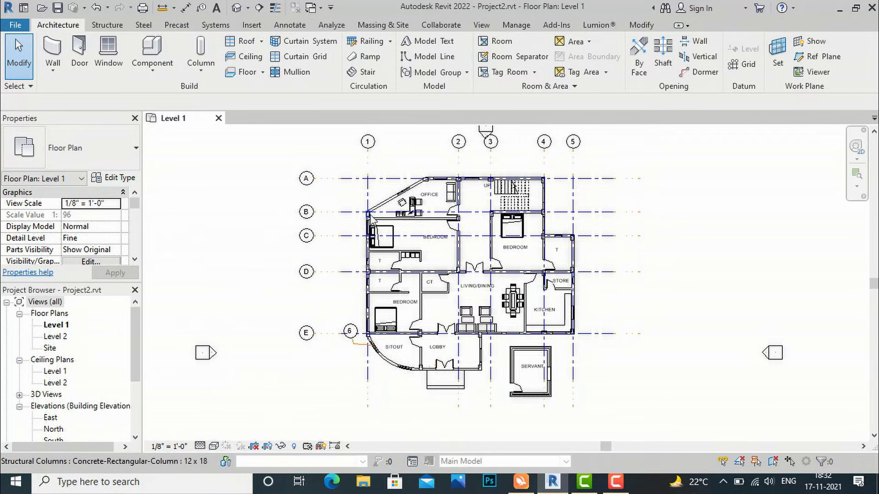
Step: Select the 12 x 18 concrete column at grids B and 1 and inspect its type properties without changing them
{"action": "scroll", "coordinate": [367, 212], "scroll_direction": "up", "scroll_amount": 3}
{"action": "scroll", "coordinate": [370, 215], "scroll_direction": "up", "scroll_amount": 2}
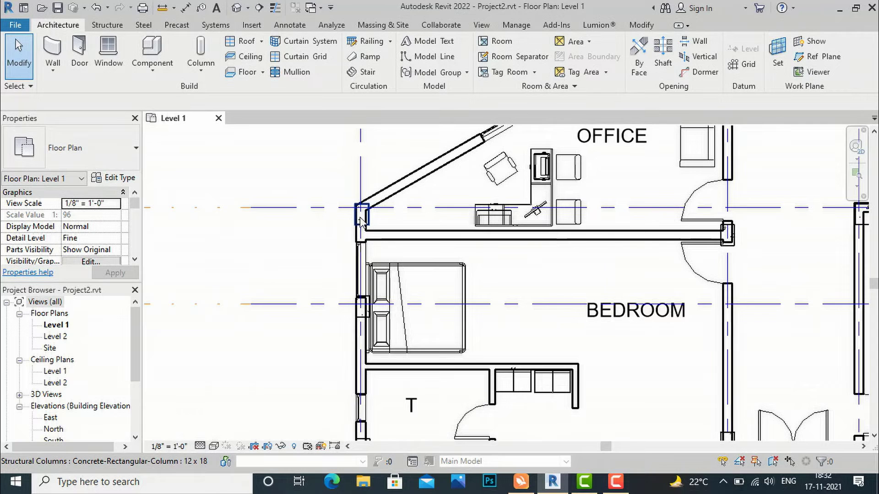
{"action": "scroll", "coordinate": [361, 220], "scroll_direction": "up", "scroll_amount": 2}
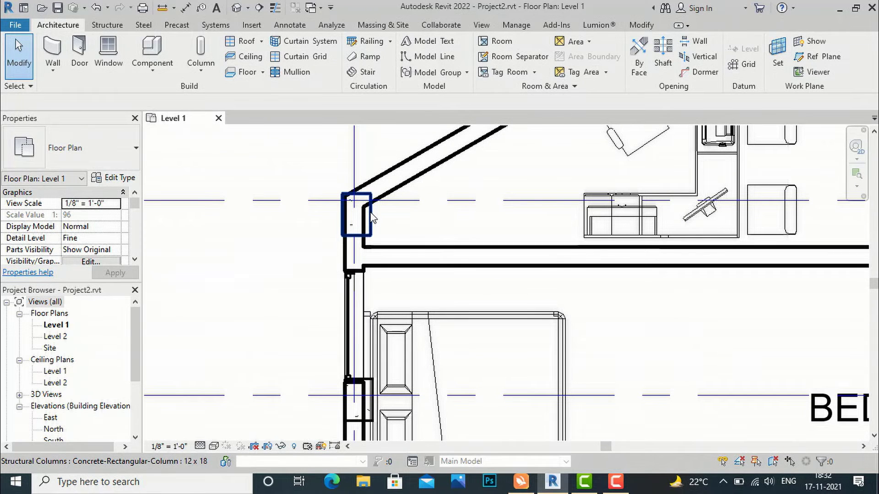
{"action": "left_click", "coordinate": [372, 218]}
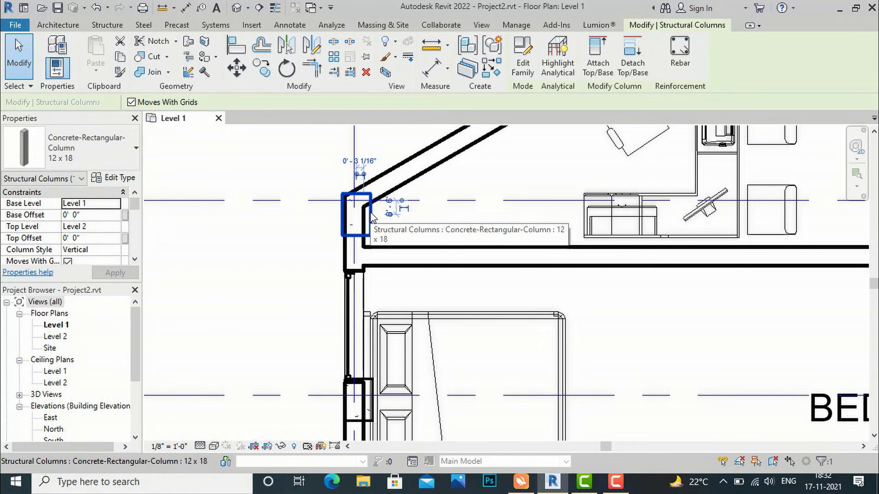
{"action": "left_click", "coordinate": [123, 180]}
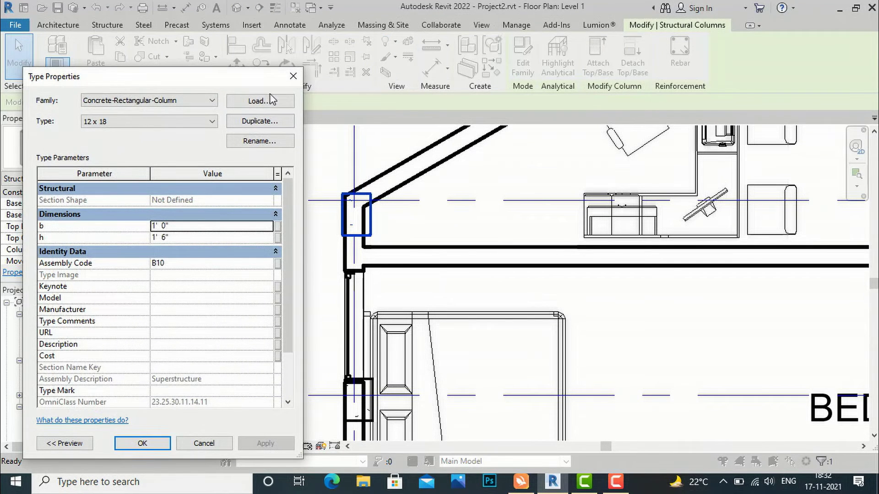
{"action": "left_click", "coordinate": [293, 76]}
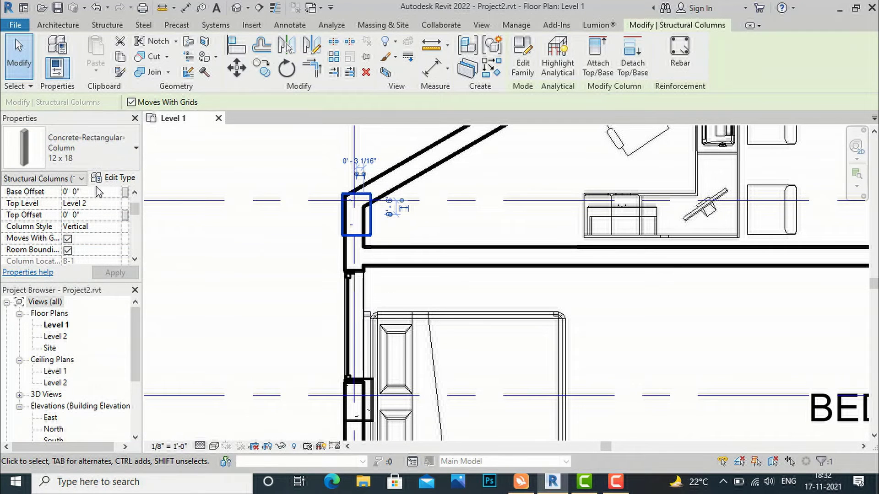
Step: Open the selected column's structural material and review its Graphics and Appearance settings in a widened Material Browser
{"action": "scroll", "coordinate": [100, 235], "scroll_direction": "down", "scroll_amount": 1}
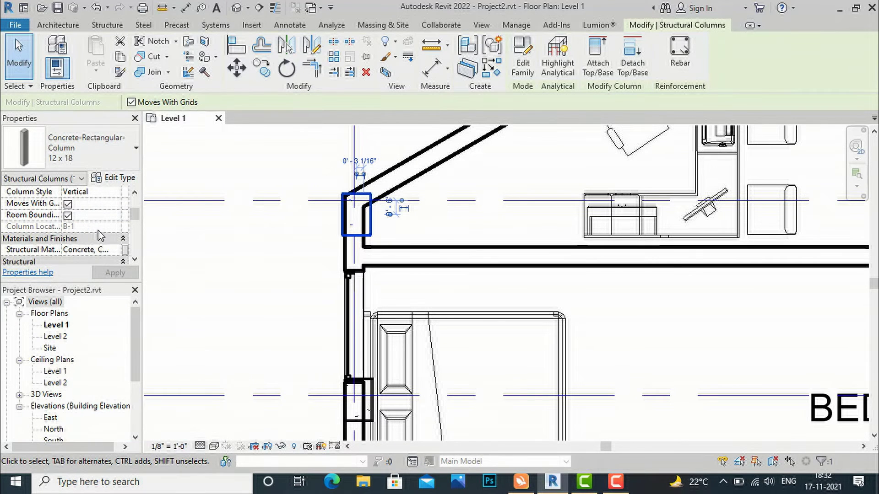
{"action": "left_click", "coordinate": [116, 250]}
{"action": "left_click", "coordinate": [116, 250]}
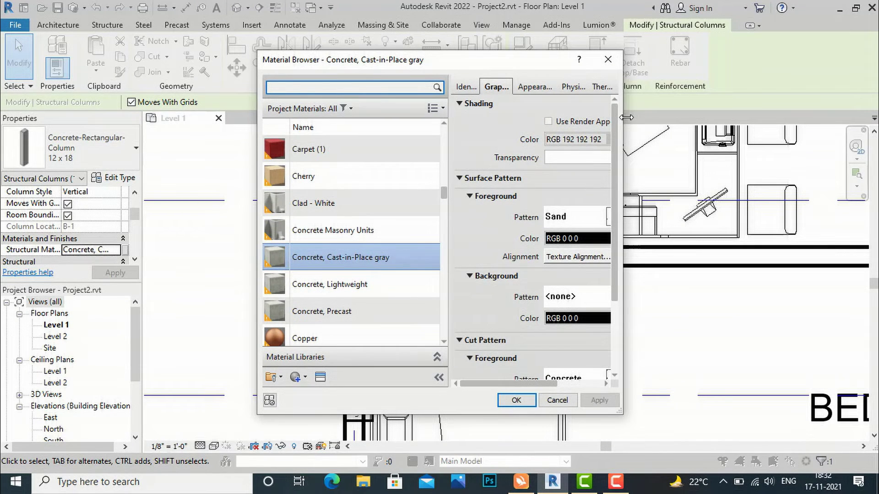
{"action": "left_click_drag", "start_coordinate": [626, 118], "coordinate": [730, 116]}
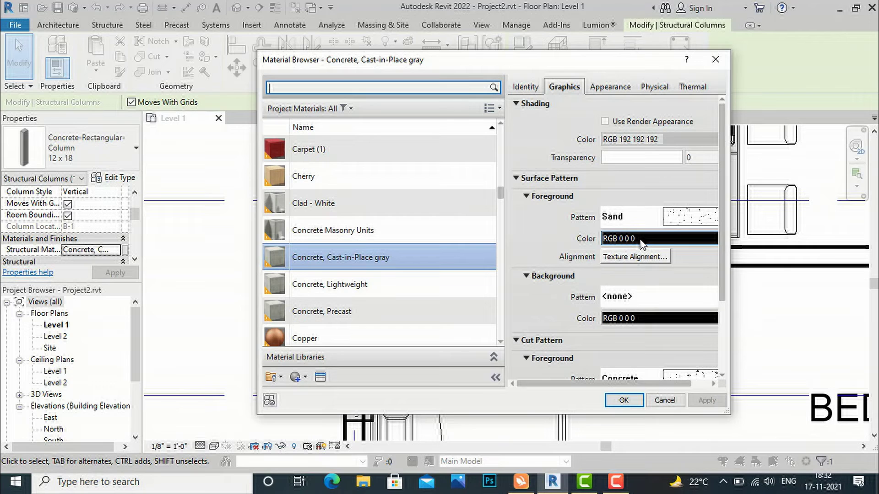
{"action": "left_click", "coordinate": [613, 91]}
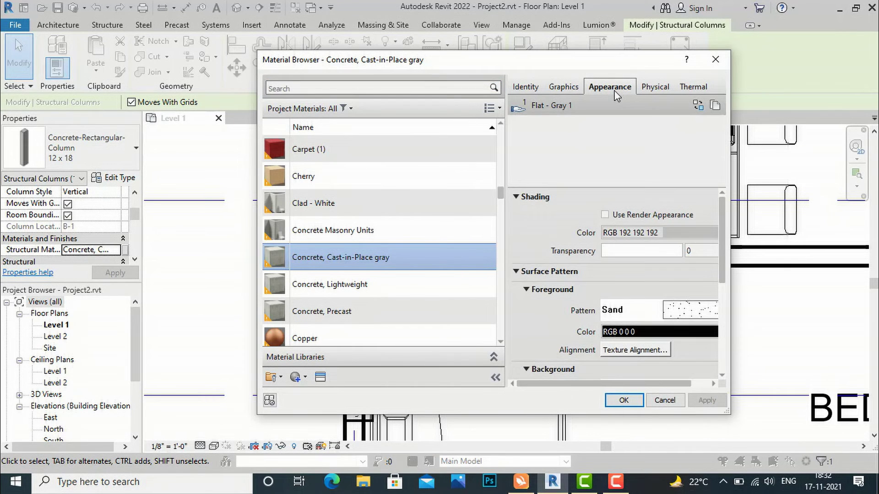
{"action": "left_click", "coordinate": [564, 90]}
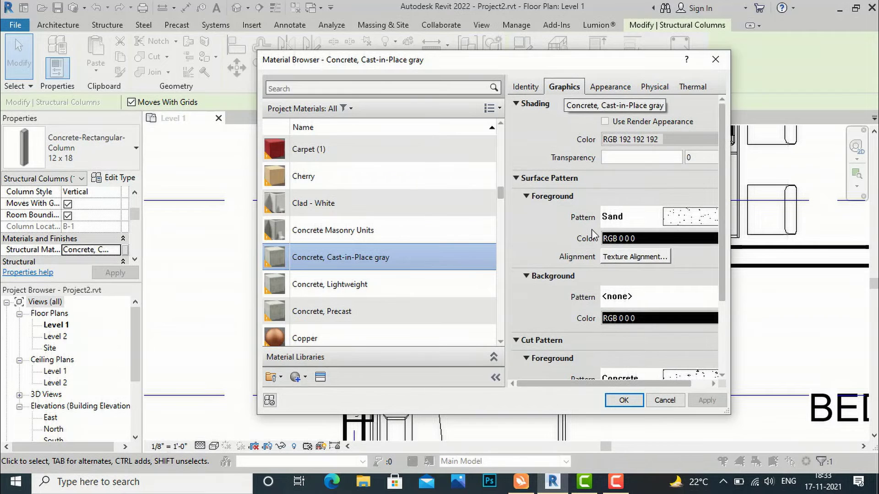
Step: Set the Concrete, Cast-in-Place gray material's cut pattern background to Solid fill, accept the material, and deselect the column
{"action": "scroll", "coordinate": [594, 235], "scroll_direction": "down", "scroll_amount": 3}
{"action": "scroll", "coordinate": [594, 235], "scroll_direction": "down", "scroll_amount": 1}
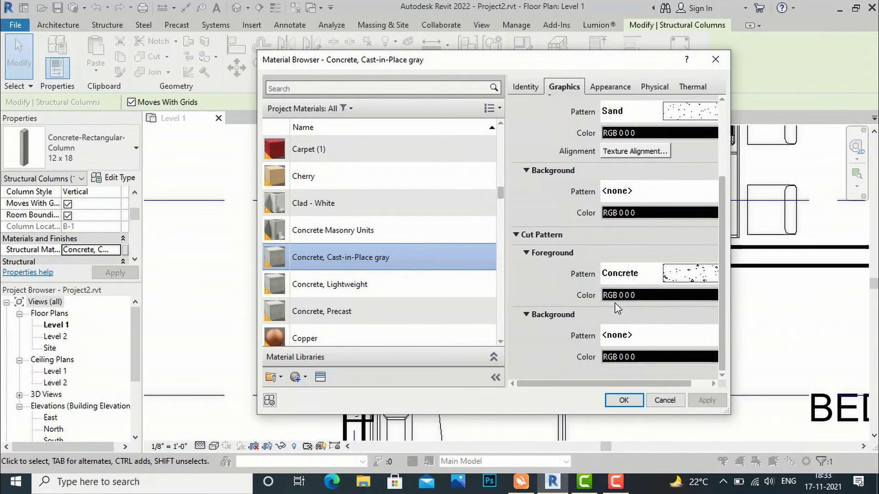
{"action": "left_click", "coordinate": [645, 341]}
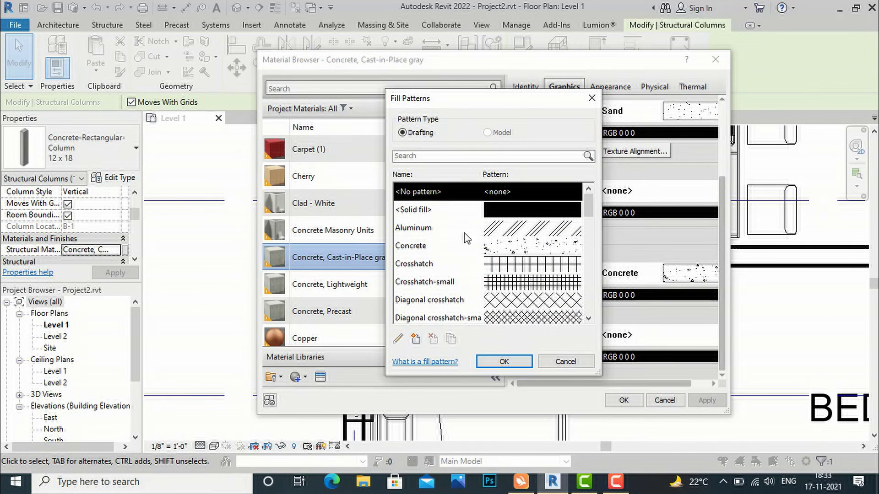
{"action": "left_click", "coordinate": [500, 216]}
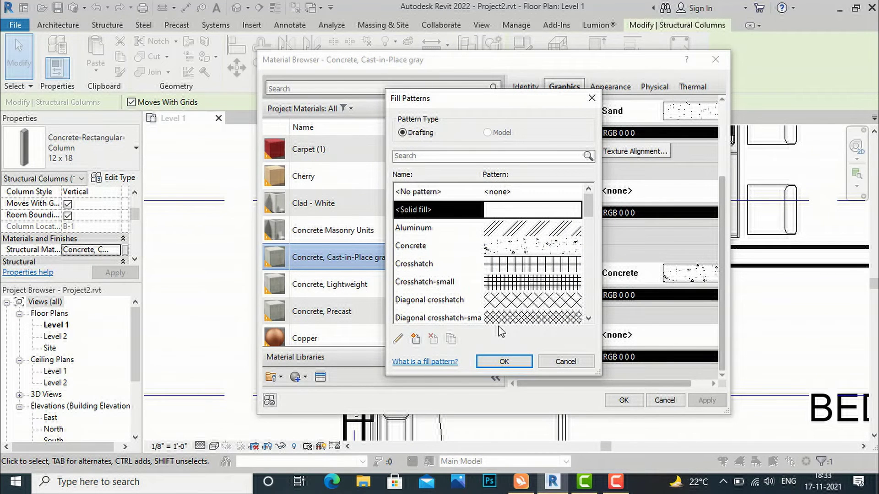
{"action": "left_click", "coordinate": [502, 361]}
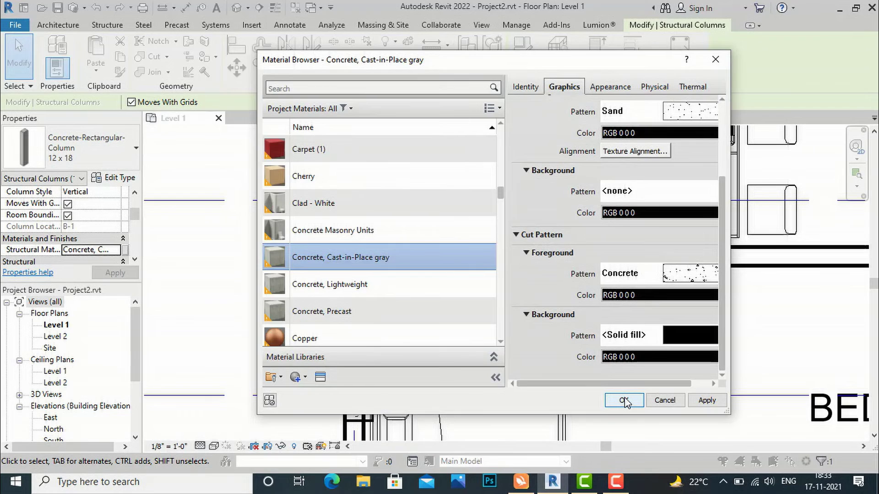
{"action": "left_click", "coordinate": [625, 401]}
{"action": "left_click", "coordinate": [240, 236]}
{"action": "scroll", "coordinate": [303, 211], "scroll_direction": "down", "scroll_amount": 6}
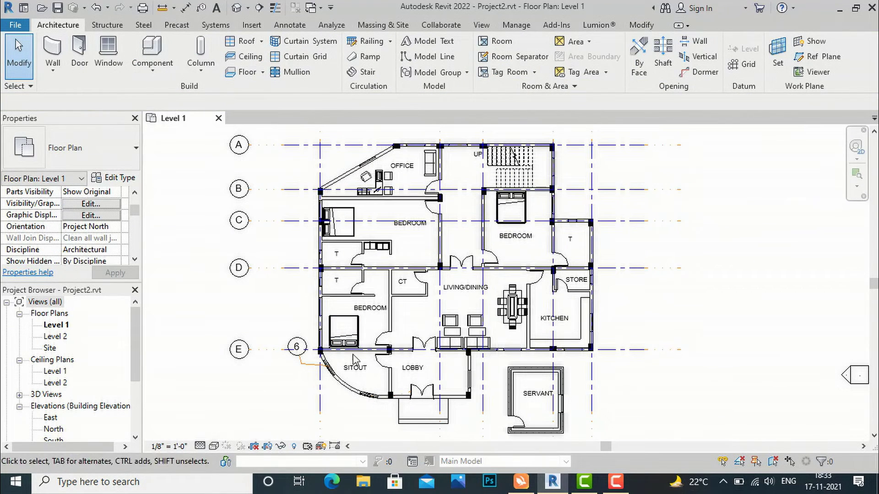
Step: Examine the column fills around the lobby and across the whole Level 1 plan
{"action": "scroll", "coordinate": [463, 400], "scroll_direction": "up", "scroll_amount": 5}
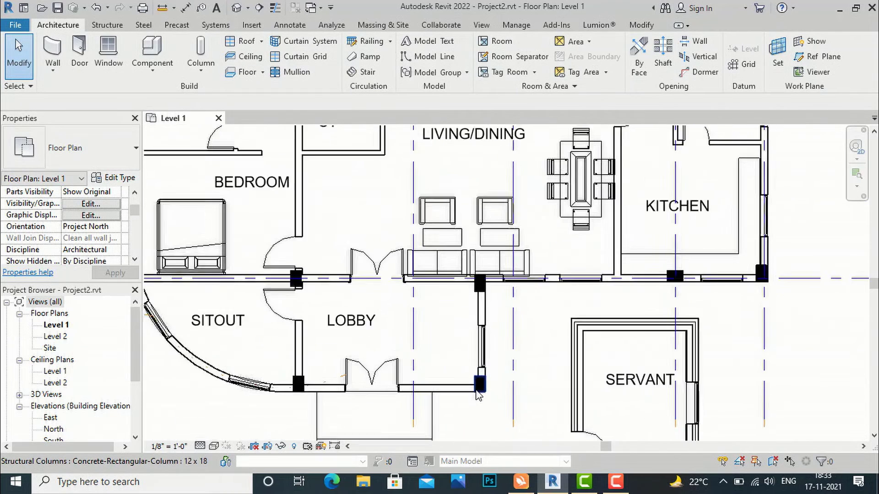
{"action": "scroll", "coordinate": [478, 397], "scroll_direction": "up", "scroll_amount": 2}
{"action": "scroll", "coordinate": [492, 380], "scroll_direction": "down", "scroll_amount": 4}
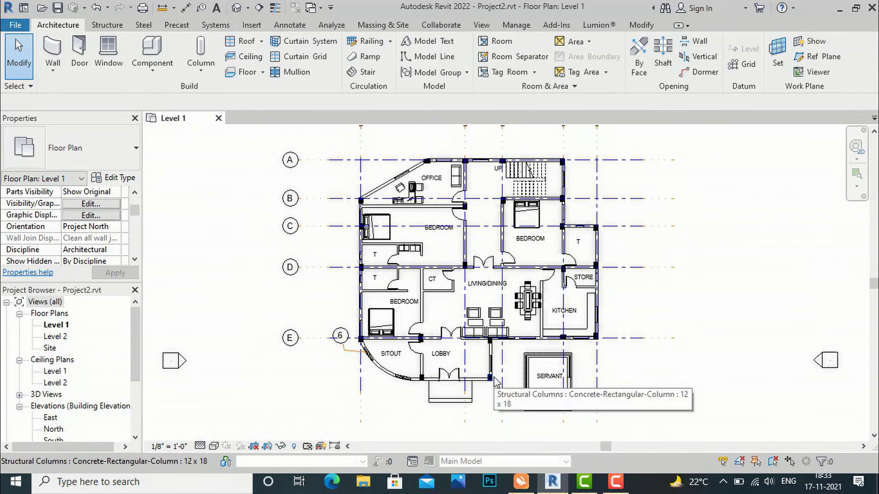
{"action": "scroll", "coordinate": [546, 199], "scroll_direction": "up", "scroll_amount": 2}
{"action": "scroll", "coordinate": [546, 199], "scroll_direction": "up", "scroll_amount": 1}
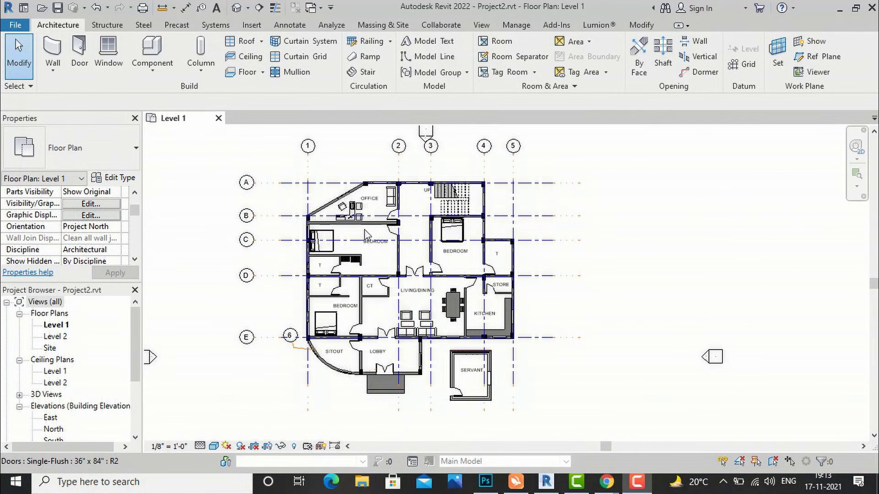
{"action": "scroll", "coordinate": [383, 235], "scroll_direction": "down", "scroll_amount": 2}
{"action": "scroll", "coordinate": [406, 183], "scroll_direction": "up", "scroll_amount": 2}
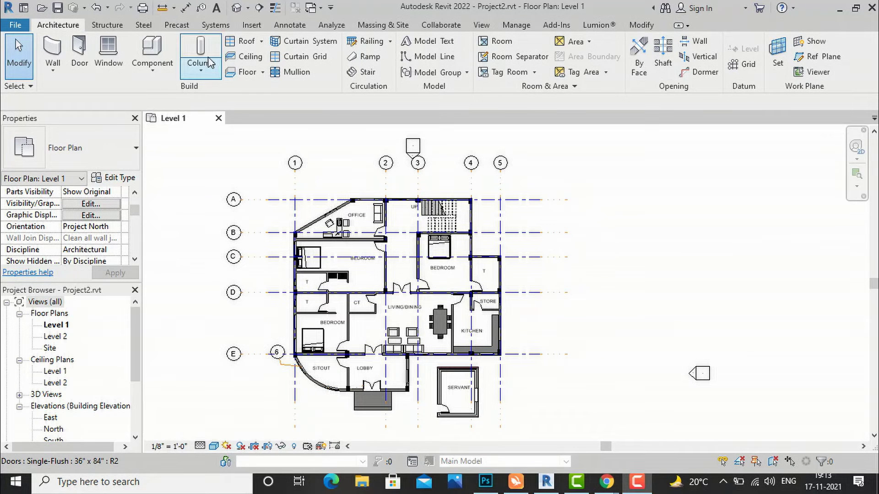
Step: Place a continuous Aligned dimension string across grids 1, 2, 3, 4 and 5 above the house plan
{"action": "left_click", "coordinate": [285, 25]}
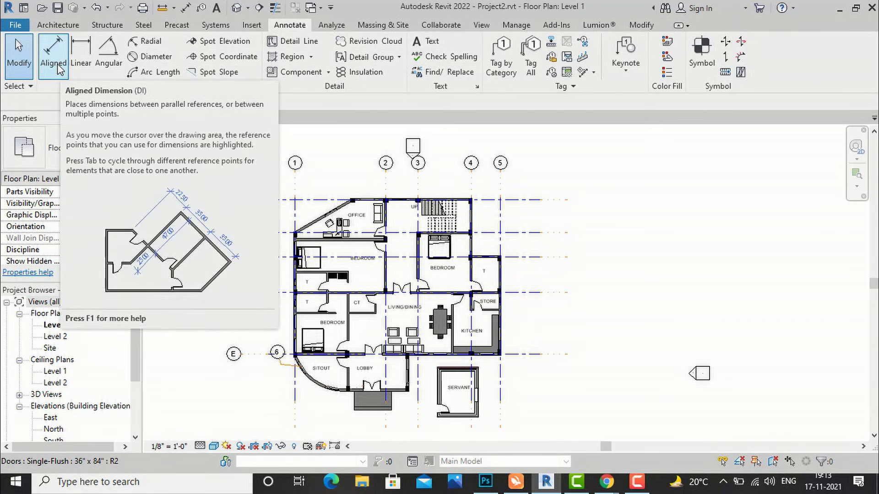
{"action": "left_click", "coordinate": [58, 68]}
{"action": "scroll", "coordinate": [309, 187], "scroll_direction": "up", "scroll_amount": 2}
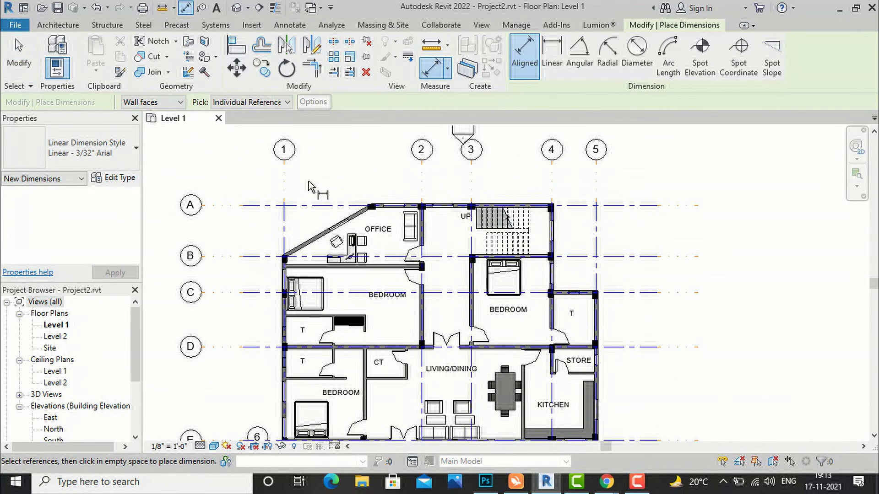
{"action": "left_click", "coordinate": [284, 179]}
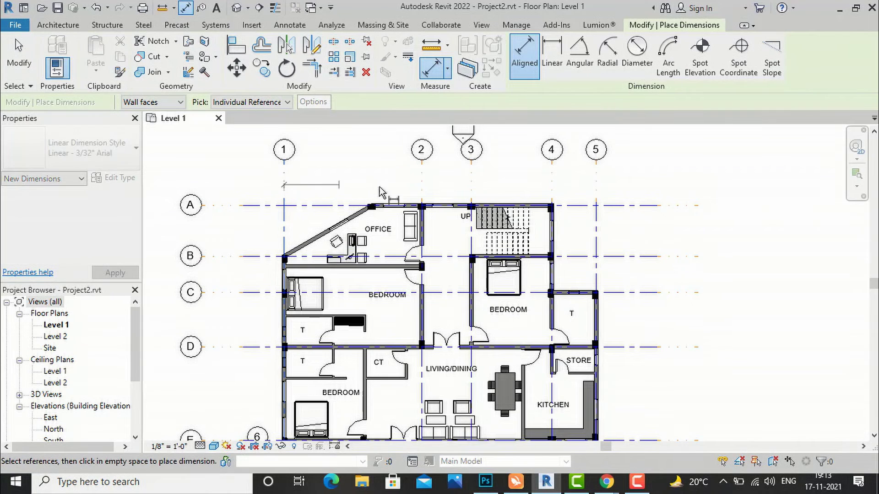
{"action": "left_click", "coordinate": [421, 181]}
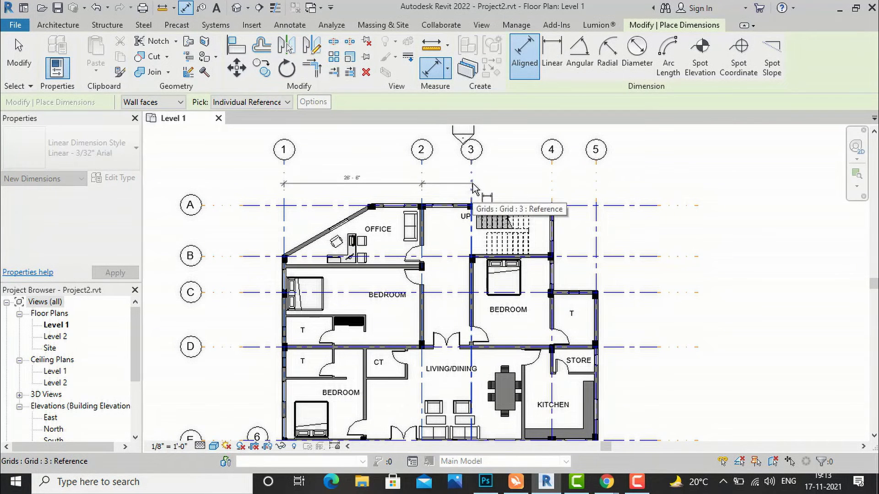
{"action": "left_click", "coordinate": [472, 184]}
{"action": "left_click", "coordinate": [553, 186]}
{"action": "left_click", "coordinate": [596, 185]}
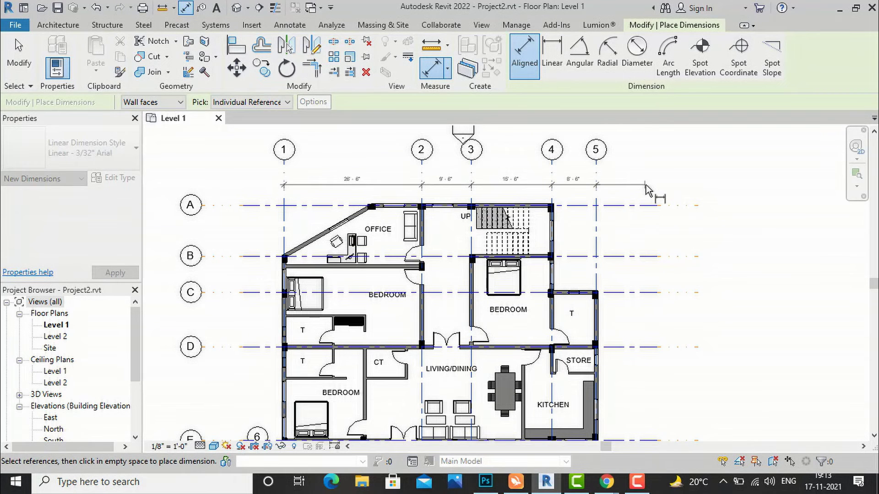
{"action": "left_click", "coordinate": [647, 189]}
Step: Add a continuous Aligned dimension string through grids A, B, C, D and E beside the plan and exit the command
{"action": "scroll", "coordinate": [416, 182], "scroll_direction": "up", "scroll_amount": 2}
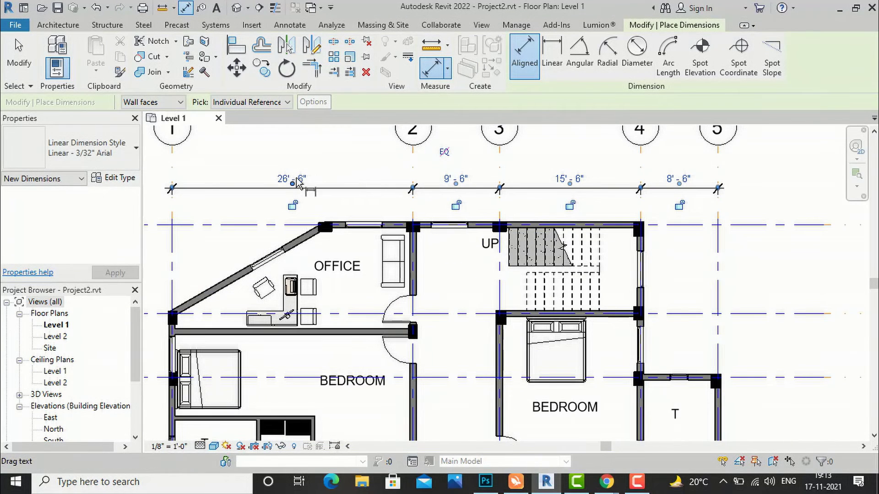
{"action": "scroll", "coordinate": [499, 179], "scroll_direction": "down", "scroll_amount": 4}
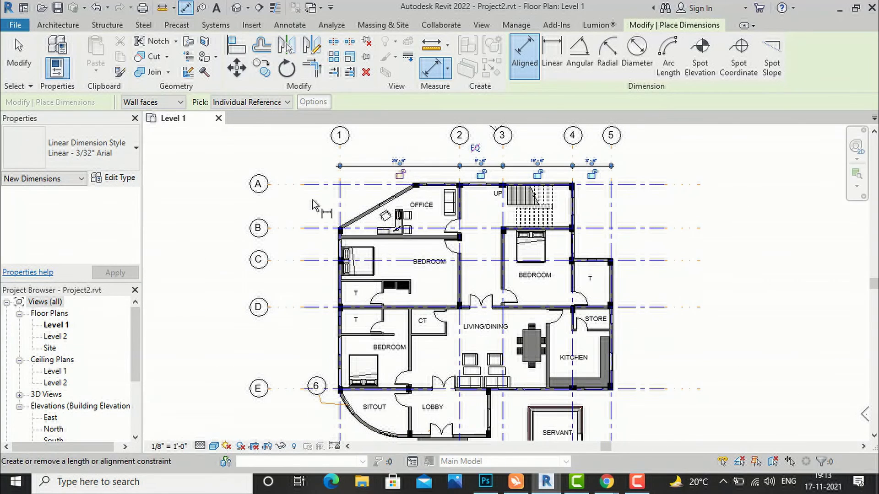
{"action": "left_click", "coordinate": [309, 185]}
{"action": "left_click", "coordinate": [312, 228]}
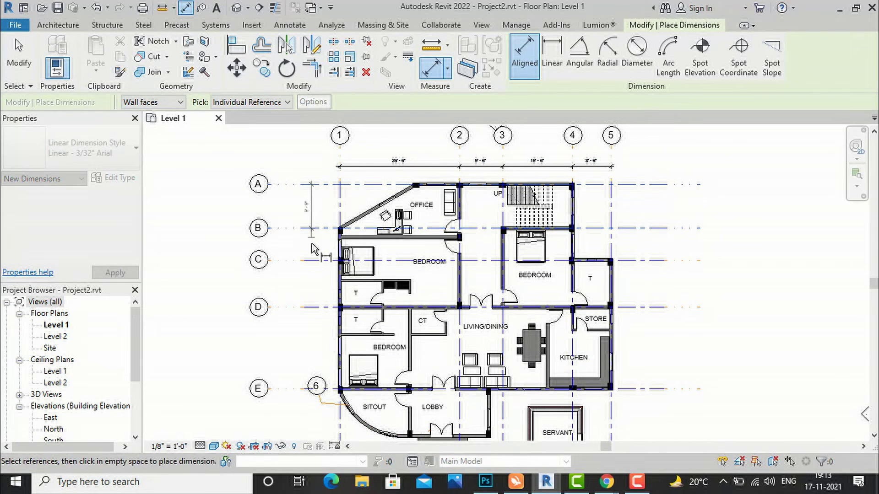
{"action": "left_click", "coordinate": [311, 261]}
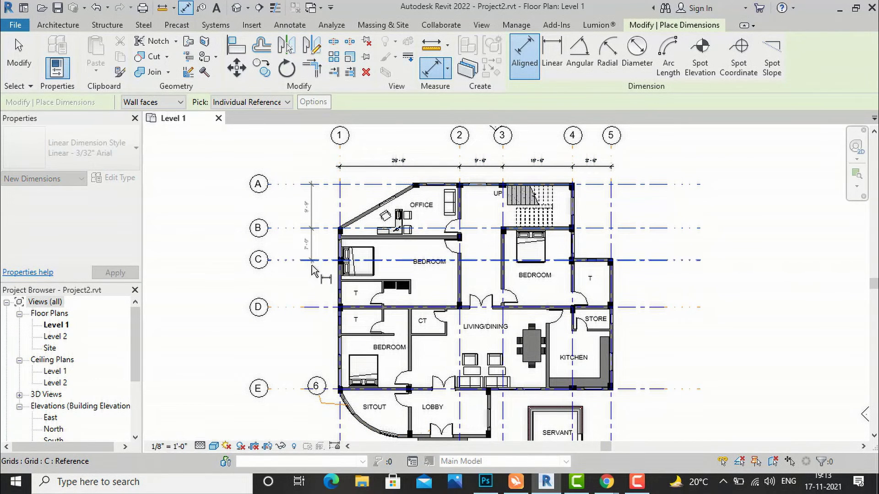
{"action": "left_click", "coordinate": [316, 307]}
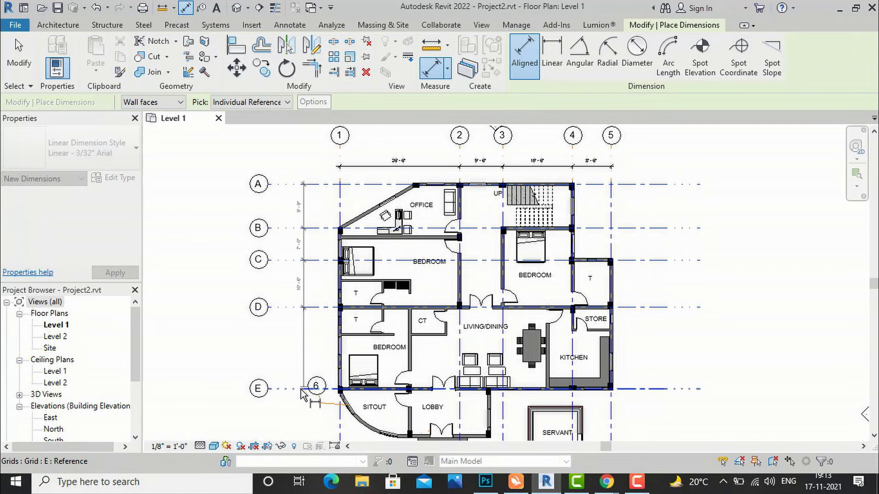
{"action": "left_click", "coordinate": [302, 389]}
{"action": "left_click", "coordinate": [302, 426]}
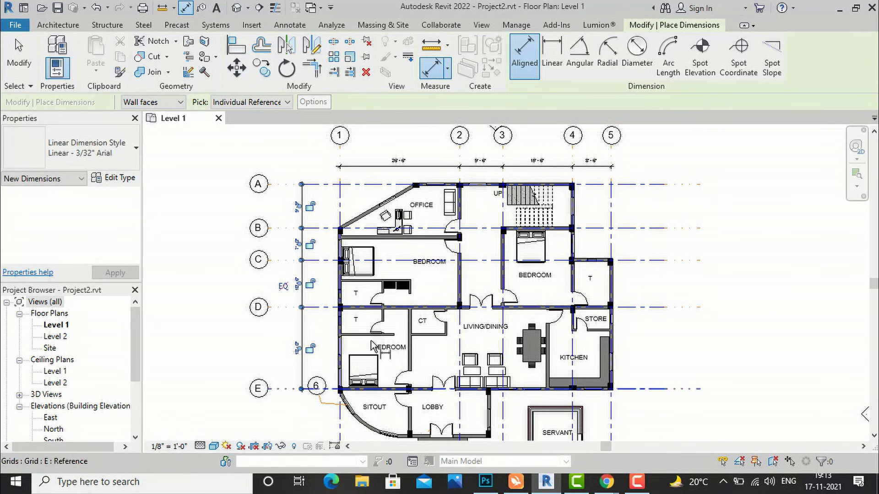
{"action": "key", "text": "Escape"}
{"action": "key", "text": "Escape"}
Step: Set the project's Length units to Millimeters and accept the project units, converting the grid dimensions on the Level 1 plan
{"action": "scroll", "coordinate": [321, 224], "scroll_direction": "up", "scroll_amount": 2}
{"action": "scroll", "coordinate": [321, 224], "scroll_direction": "down", "scroll_amount": 4}
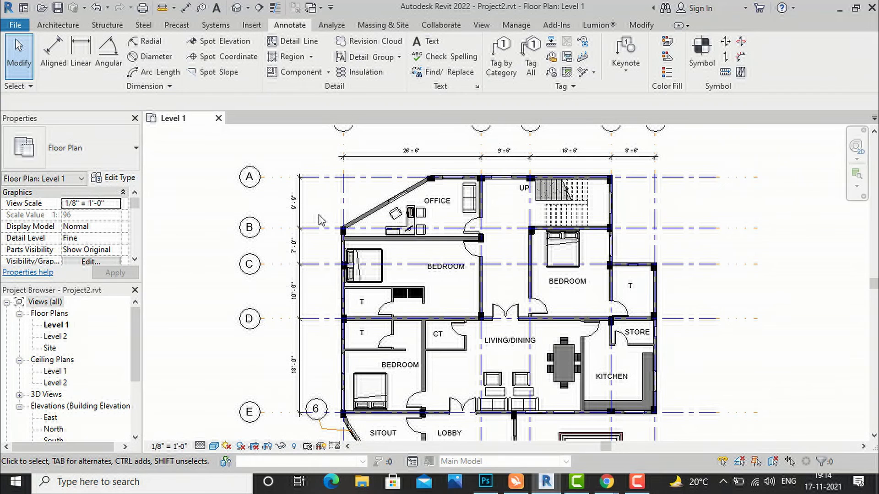
{"action": "key", "text": "u"}
{"action": "key", "text": "n"}
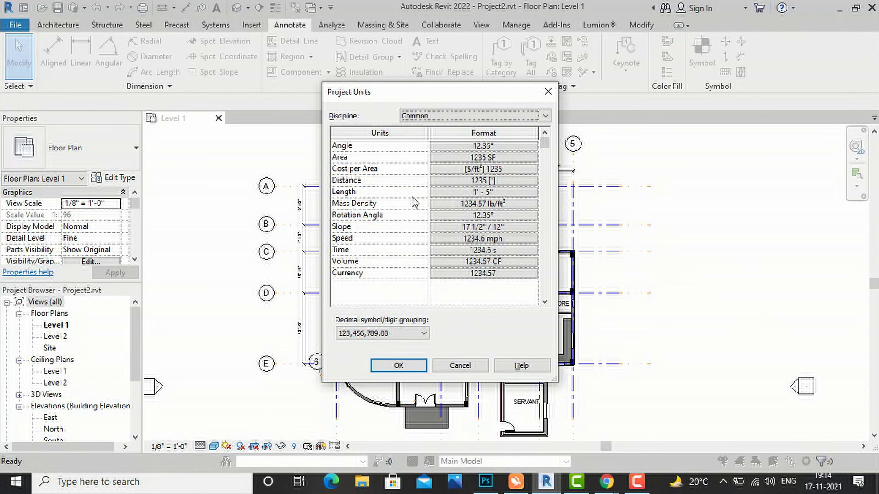
{"action": "left_click", "coordinate": [467, 191]}
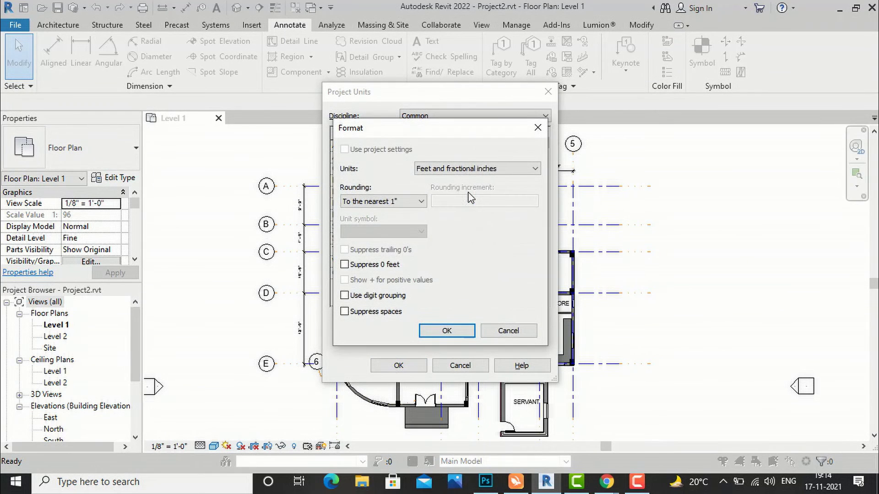
{"action": "left_click", "coordinate": [454, 173]}
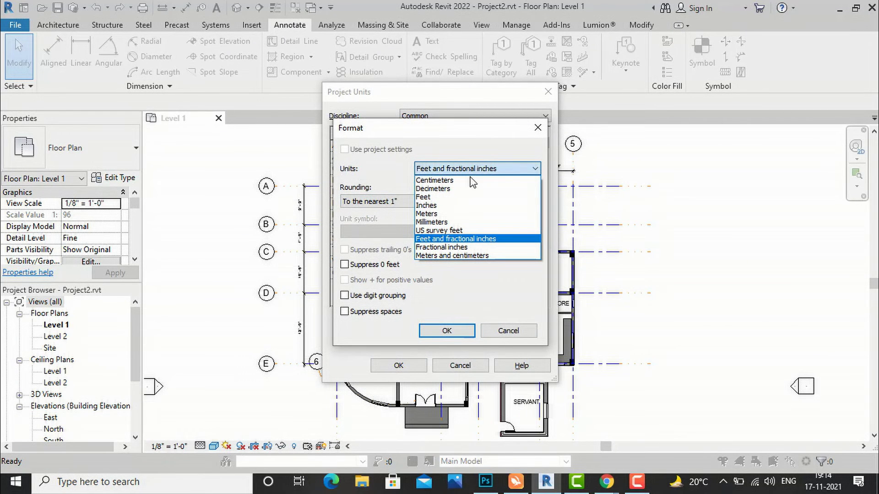
{"action": "left_click", "coordinate": [445, 224]}
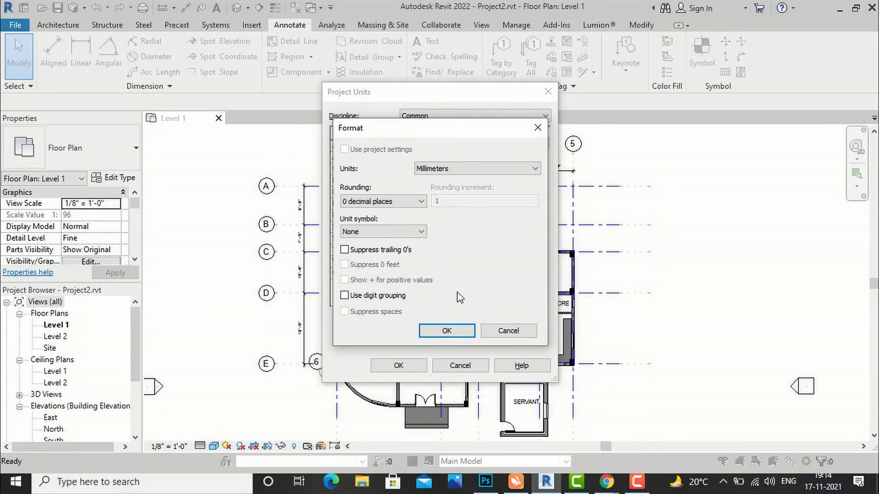
{"action": "left_click", "coordinate": [484, 173]}
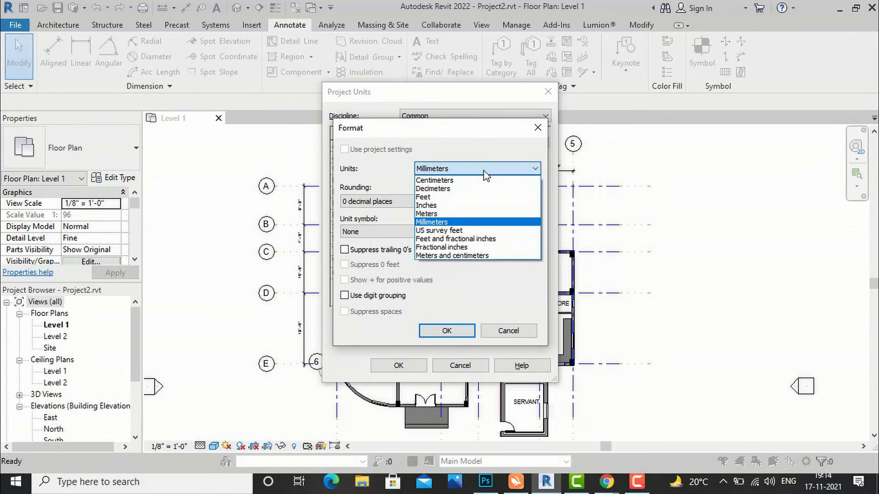
{"action": "left_click", "coordinate": [446, 223]}
{"action": "left_click", "coordinate": [446, 330]}
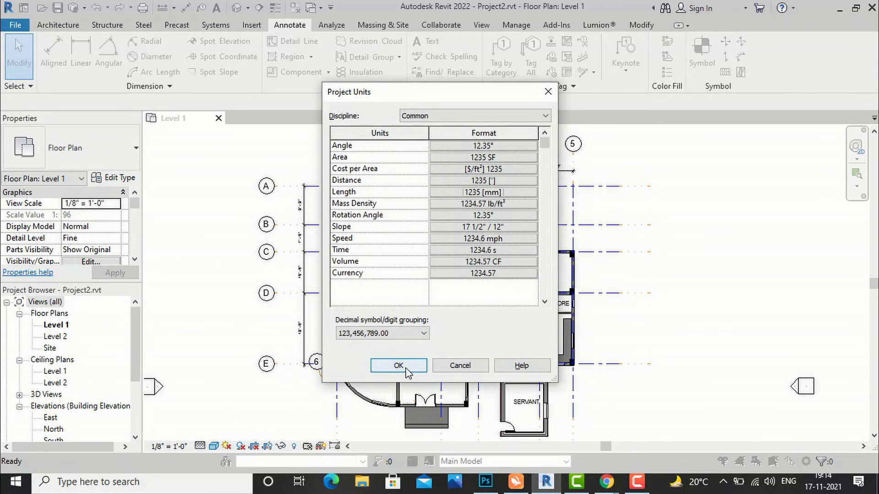
{"action": "left_click", "coordinate": [398, 365]}
{"action": "scroll", "coordinate": [402, 149], "scroll_direction": "up", "scroll_amount": 4}
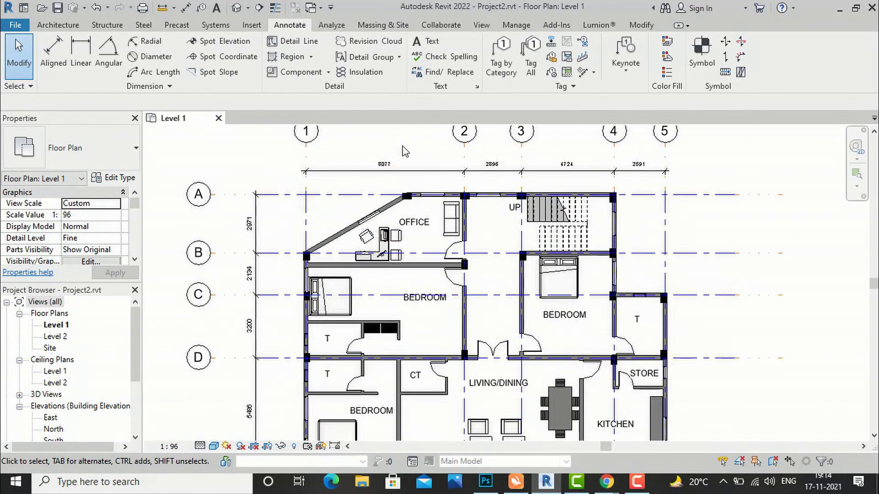
{"action": "scroll", "coordinate": [409, 151], "scroll_direction": "down", "scroll_amount": 5}
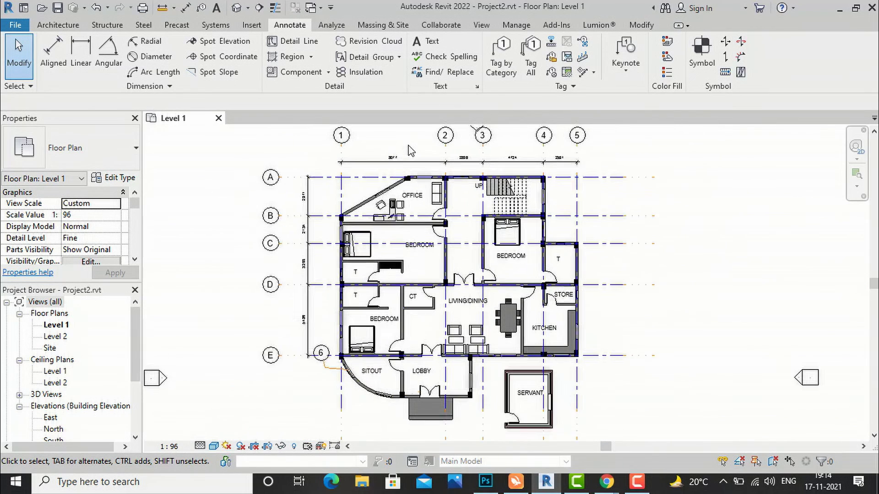
{"action": "scroll", "coordinate": [338, 217], "scroll_direction": "up", "scroll_amount": 3}
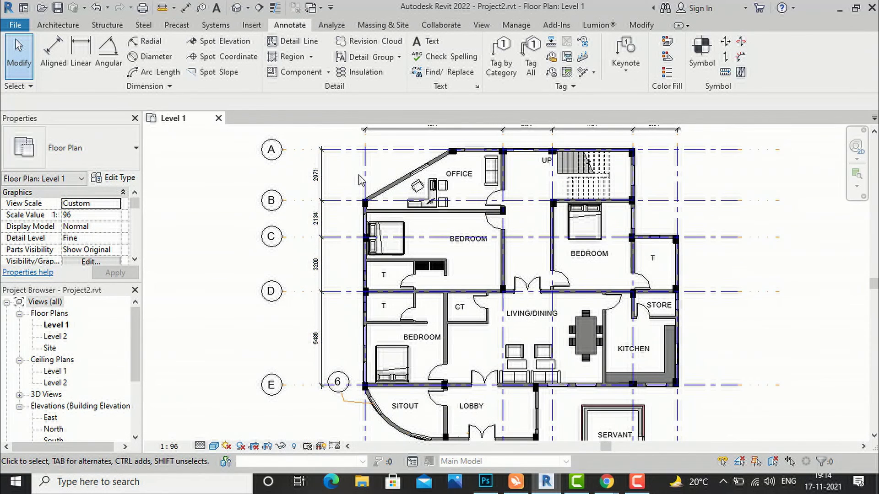
{"action": "scroll", "coordinate": [353, 181], "scroll_direction": "down", "scroll_amount": 3}
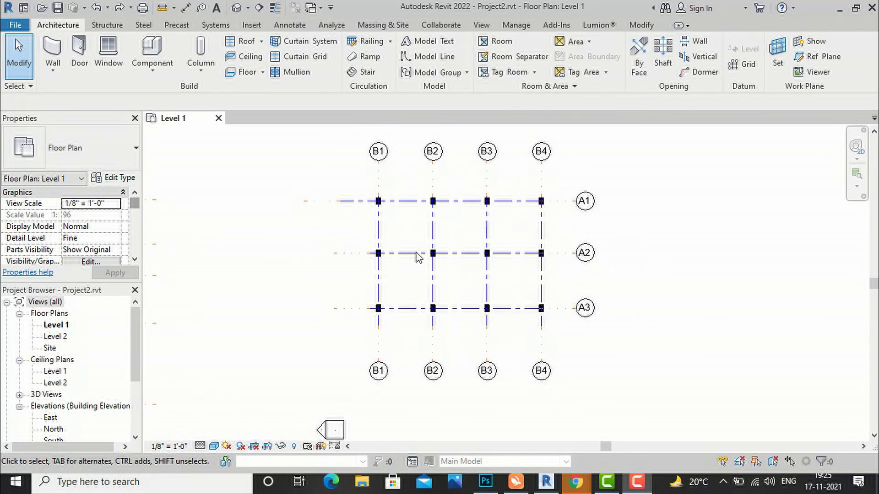
Step: Try moving grid B1 with its columns to about 24.5 from grid B2, and undo the move
{"action": "scroll", "coordinate": [417, 257], "scroll_direction": "up", "scroll_amount": 1}
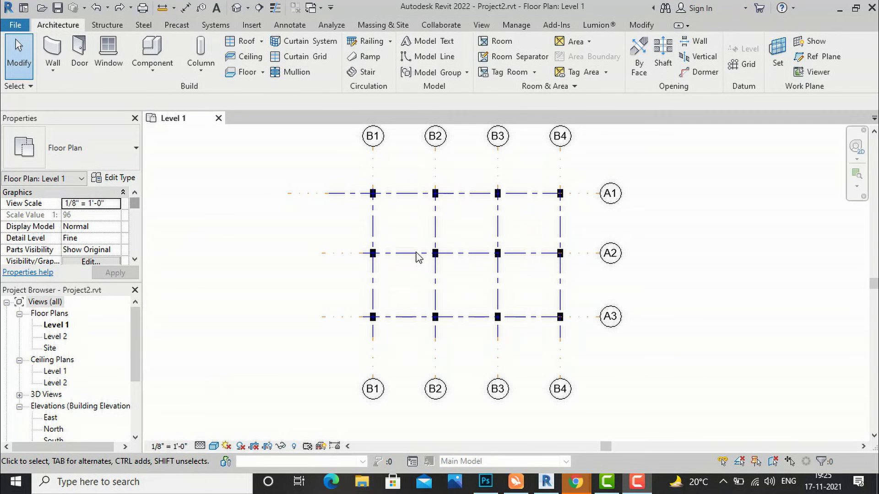
{"action": "scroll", "coordinate": [331, 290], "scroll_direction": "down", "scroll_amount": 1}
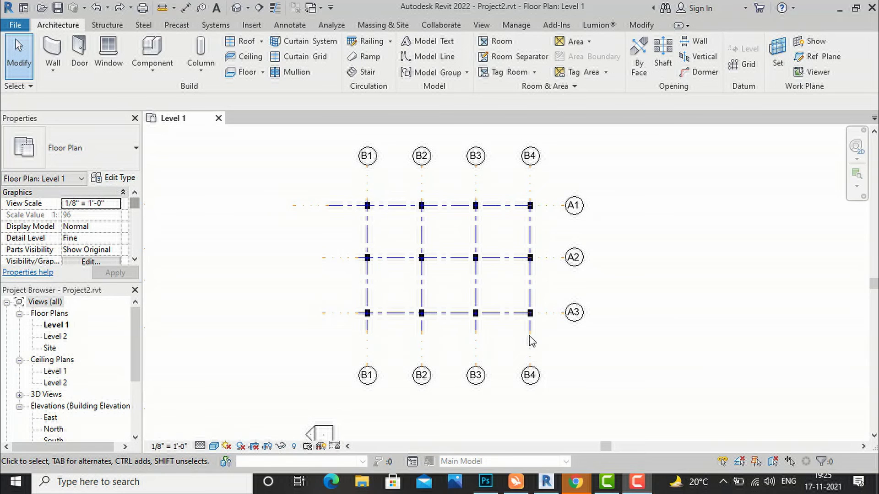
{"action": "scroll", "coordinate": [355, 200], "scroll_direction": "up", "scroll_amount": 2}
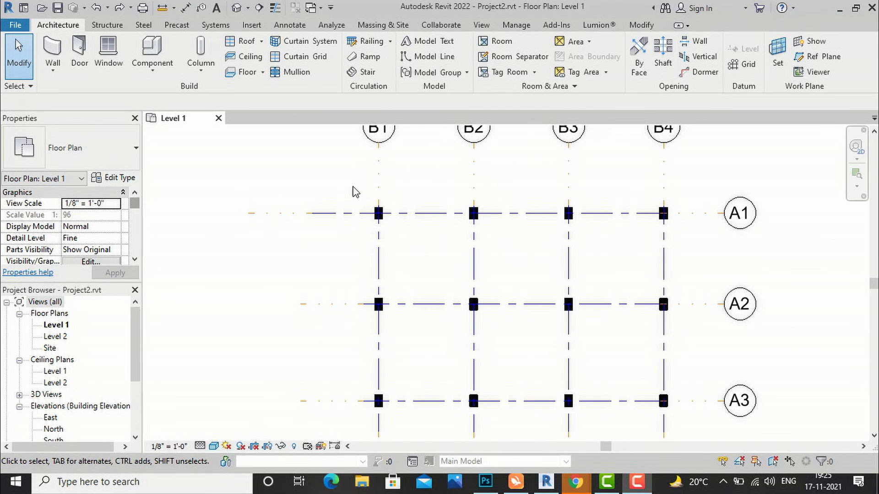
{"action": "scroll", "coordinate": [360, 195], "scroll_direction": "down", "scroll_amount": 2}
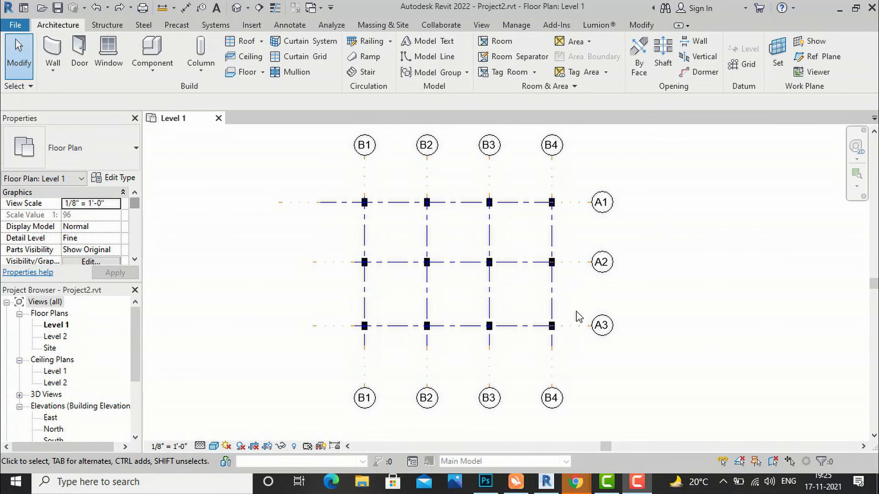
{"action": "left_click", "coordinate": [365, 236]}
{"action": "left_click_drag", "start_coordinate": [347, 227], "coordinate": [301, 225]}
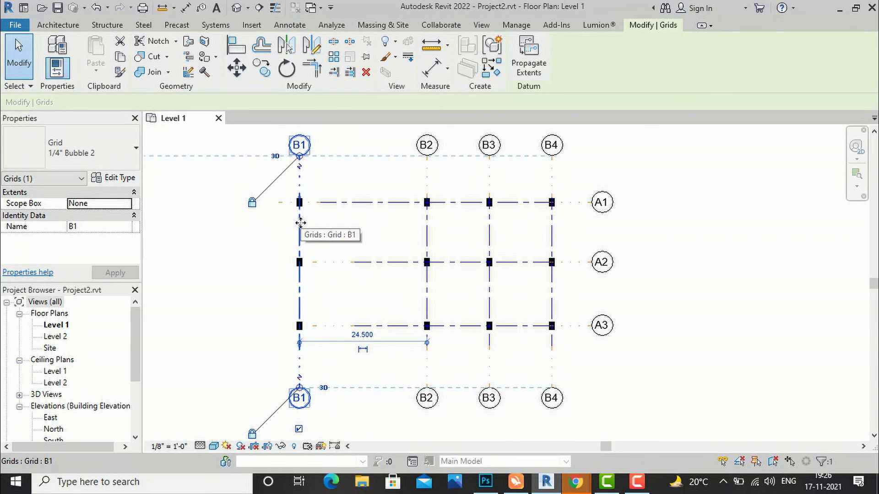
{"action": "key", "text": "ctrl+z"}
Step: Disable Moves With Grids for the 12 x 18 concrete column at A1-B1, apply the change, and deselect the column
{"action": "scroll", "coordinate": [370, 208], "scroll_direction": "up", "scroll_amount": 4}
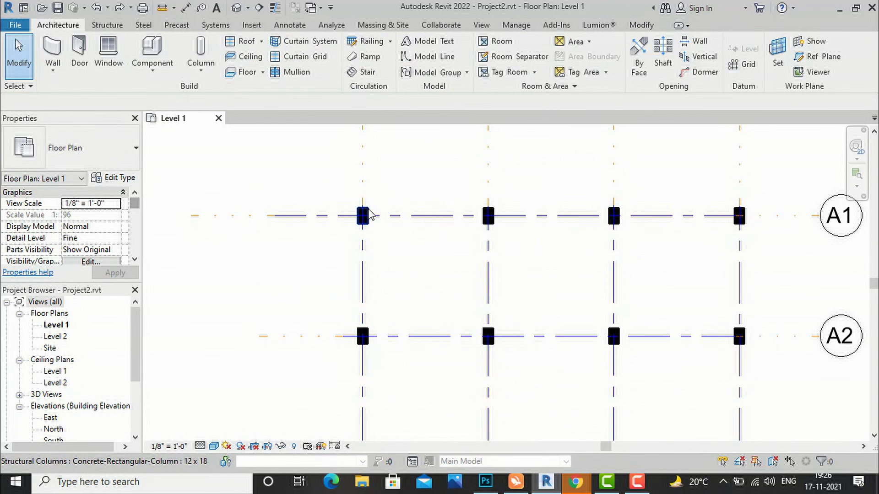
{"action": "left_click", "coordinate": [368, 212]}
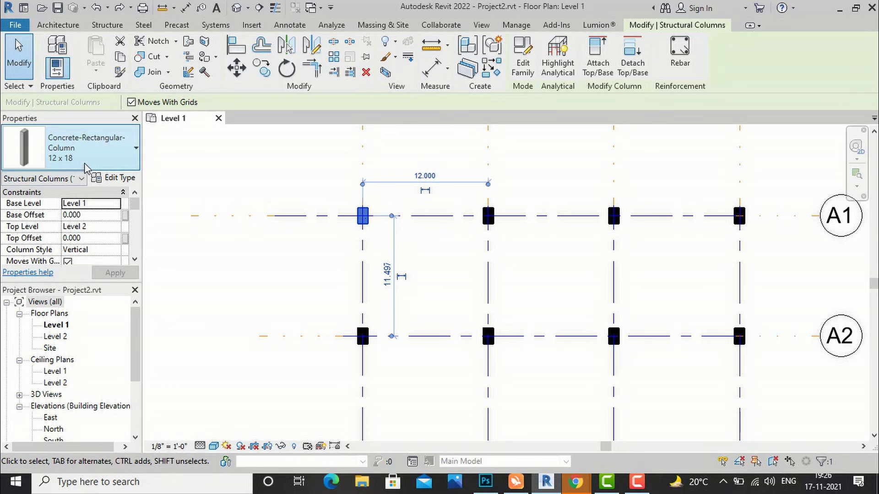
{"action": "scroll", "coordinate": [109, 216], "scroll_direction": "down", "scroll_amount": 2}
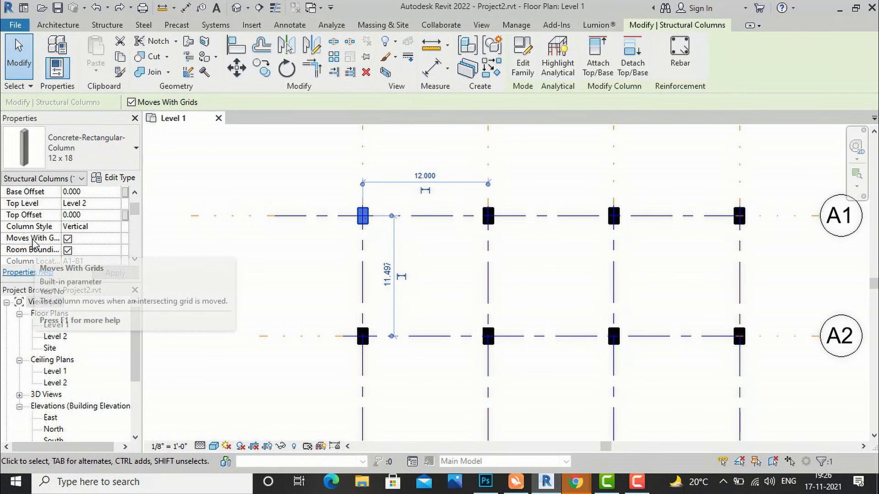
{"action": "left_click", "coordinate": [68, 238]}
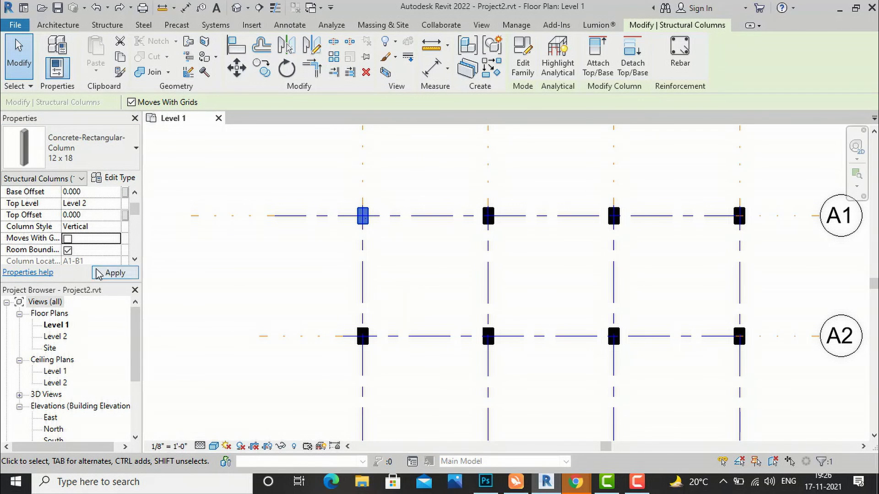
{"action": "left_click", "coordinate": [108, 274]}
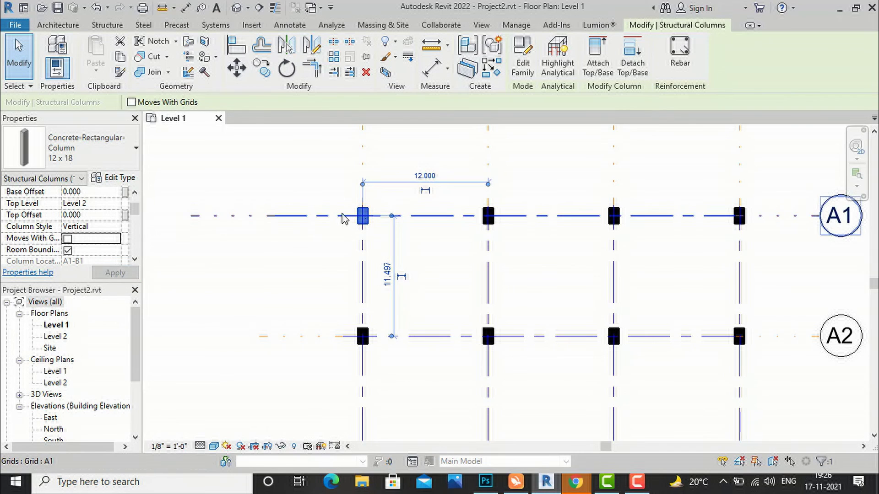
{"action": "key", "text": "Escape"}
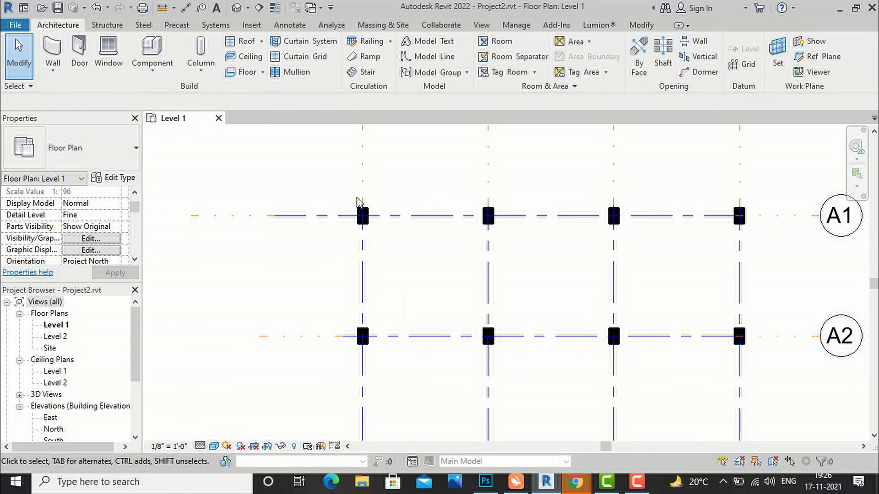
Step: Test shifting grid B1 farther from grid B2 to see which columns follow it, and undo the shift
{"action": "left_click", "coordinate": [362, 186]}
{"action": "left_click_drag", "start_coordinate": [362, 183], "coordinate": [322, 186]}
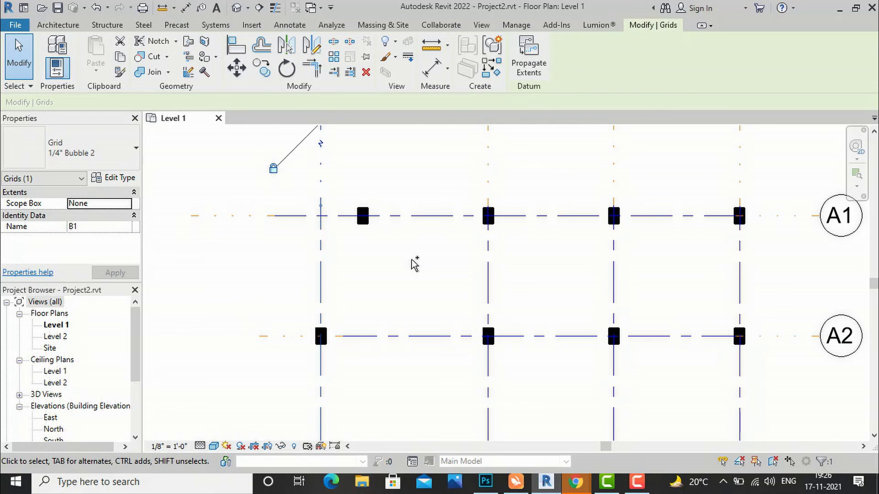
{"action": "key", "text": "ctrl+z"}
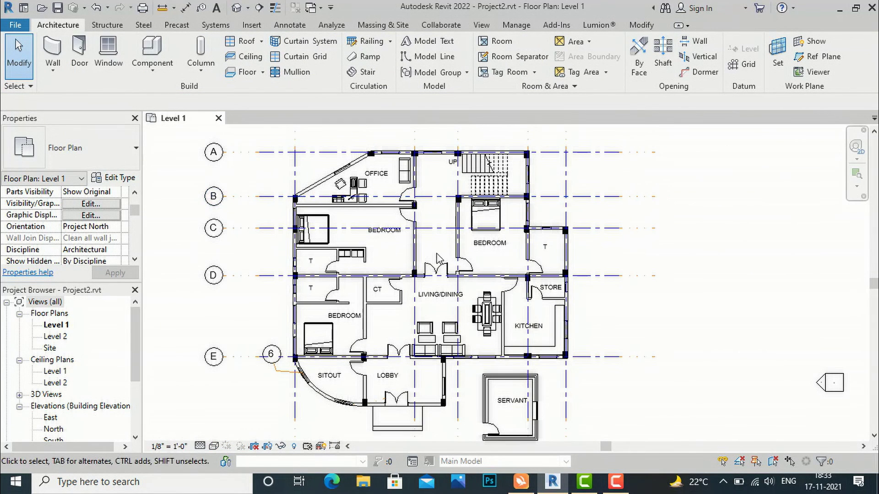
{"action": "scroll", "coordinate": [440, 261], "scroll_direction": "down", "scroll_amount": 2}
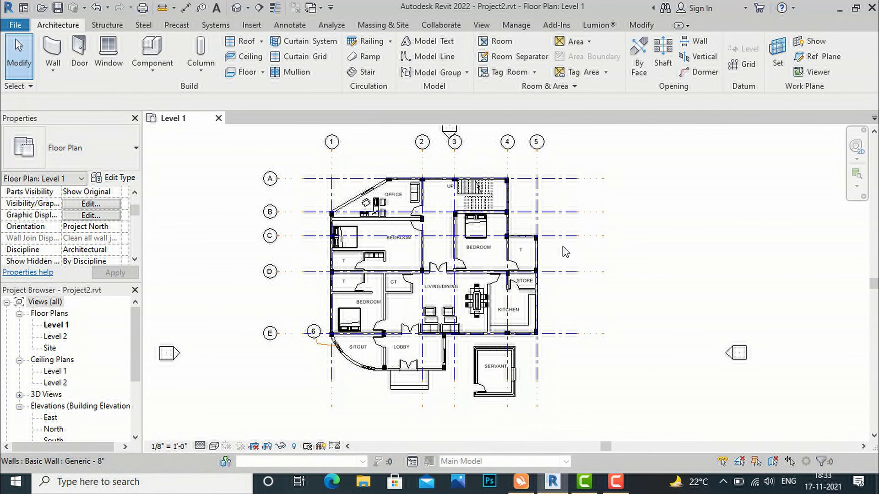